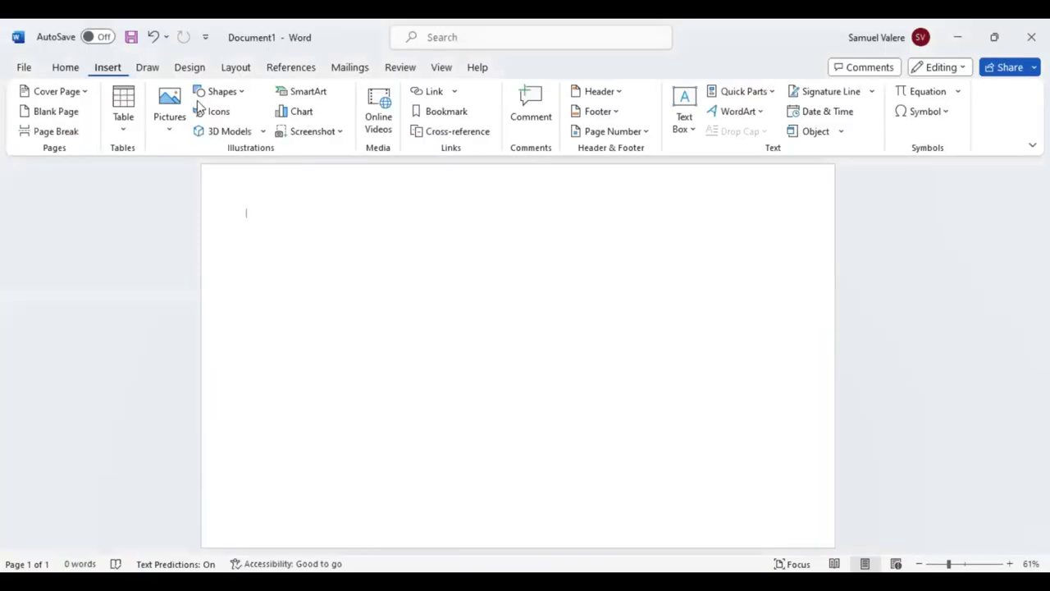
Draw a rectangle covering the full page, remove its outline and fill it beige
{"action": "left_click", "coordinate": [242, 92]}
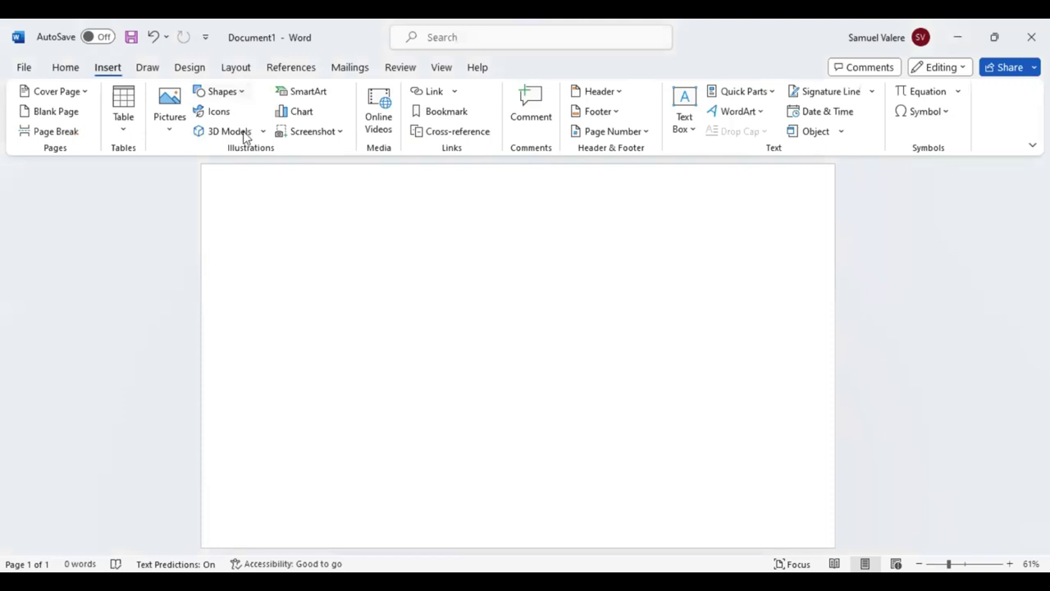
{"action": "left_click", "coordinate": [244, 131]}
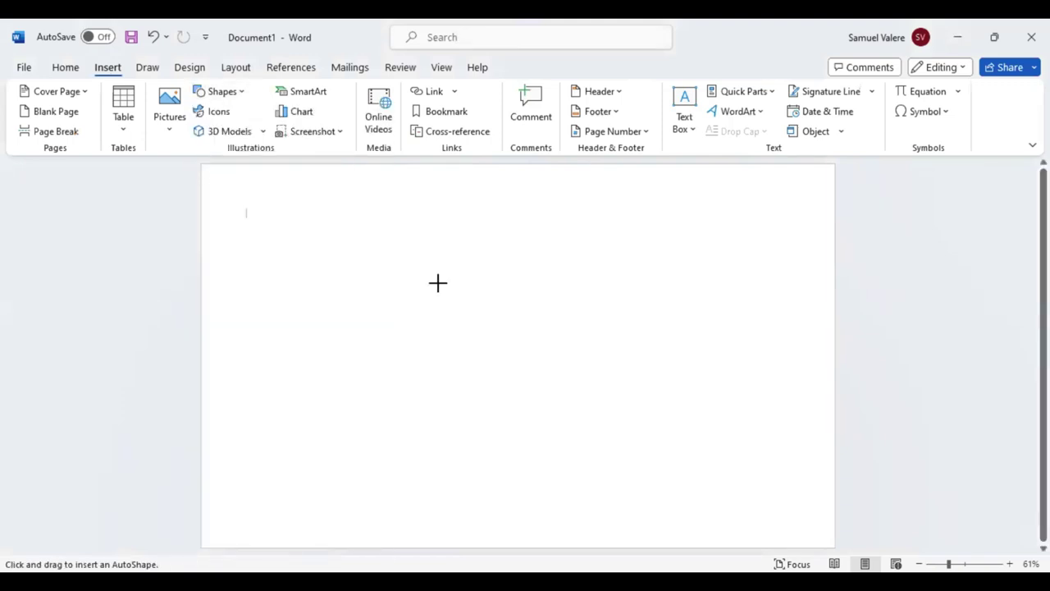
{"action": "mouse_move", "coordinate": [199, 163]}
{"action": "left_mouse_down"}
{"action": "mouse_move", "coordinate": [658, 407]}
{"action": "mouse_move", "coordinate": [836, 548]}
{"action": "left_mouse_up"}
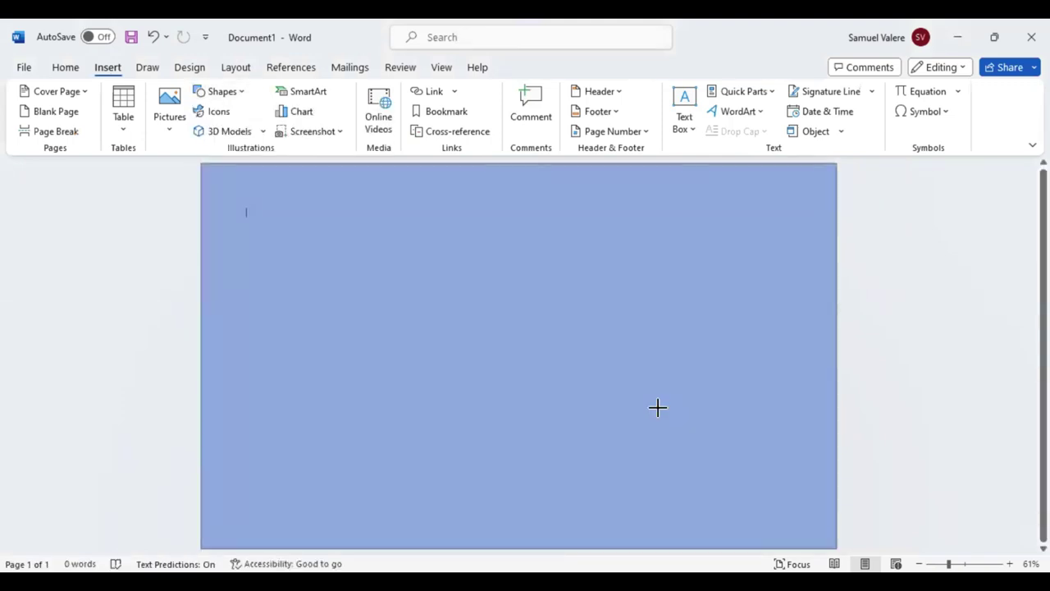
{"action": "left_click_drag", "start_coordinate": [658, 408], "coordinate": [658, 408]}
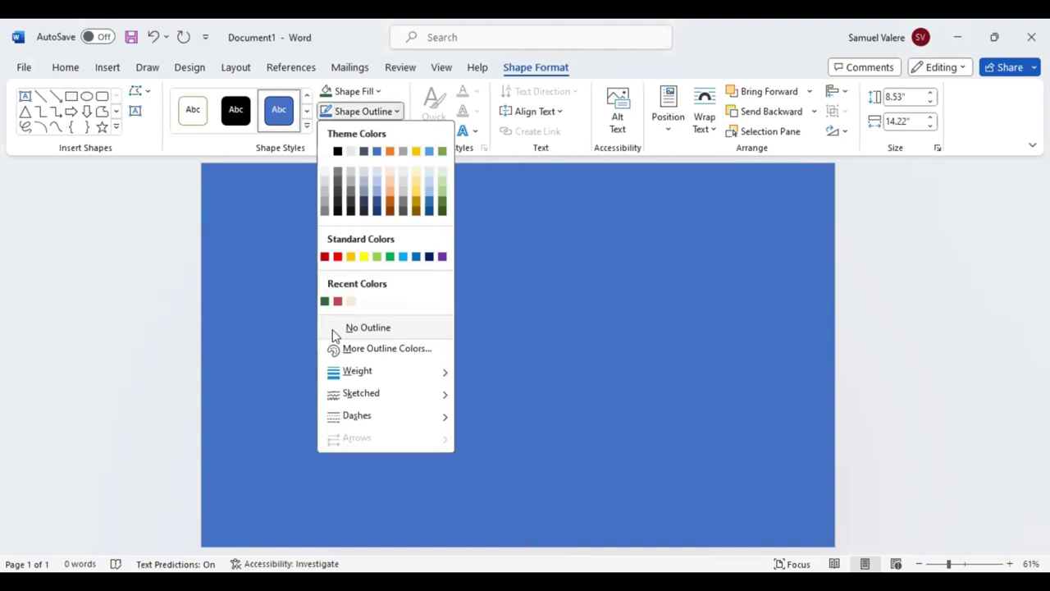
{"action": "left_click", "coordinate": [379, 91]}
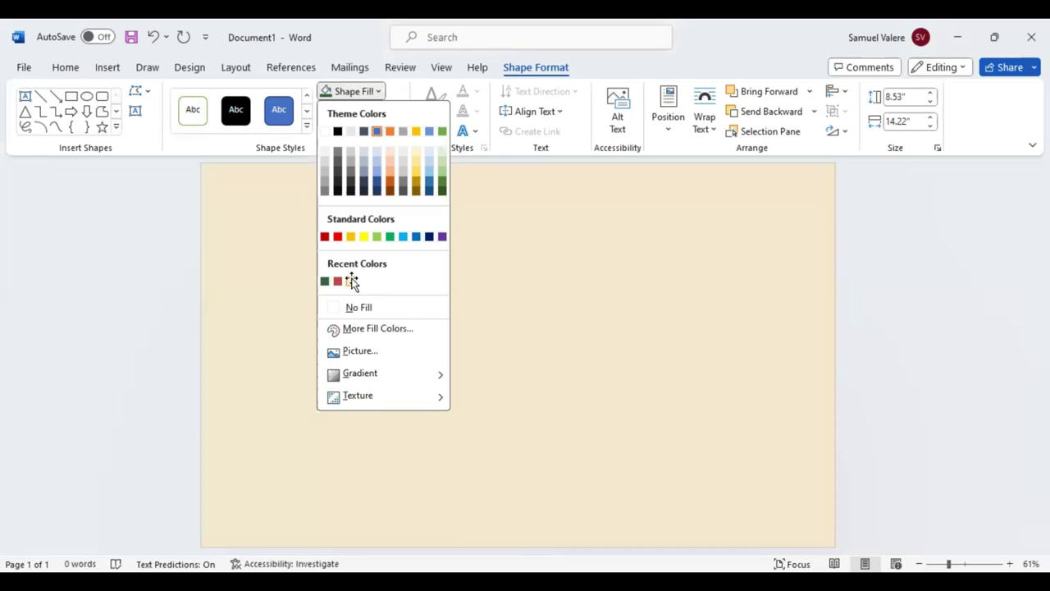
{"action": "left_click", "coordinate": [352, 281]}
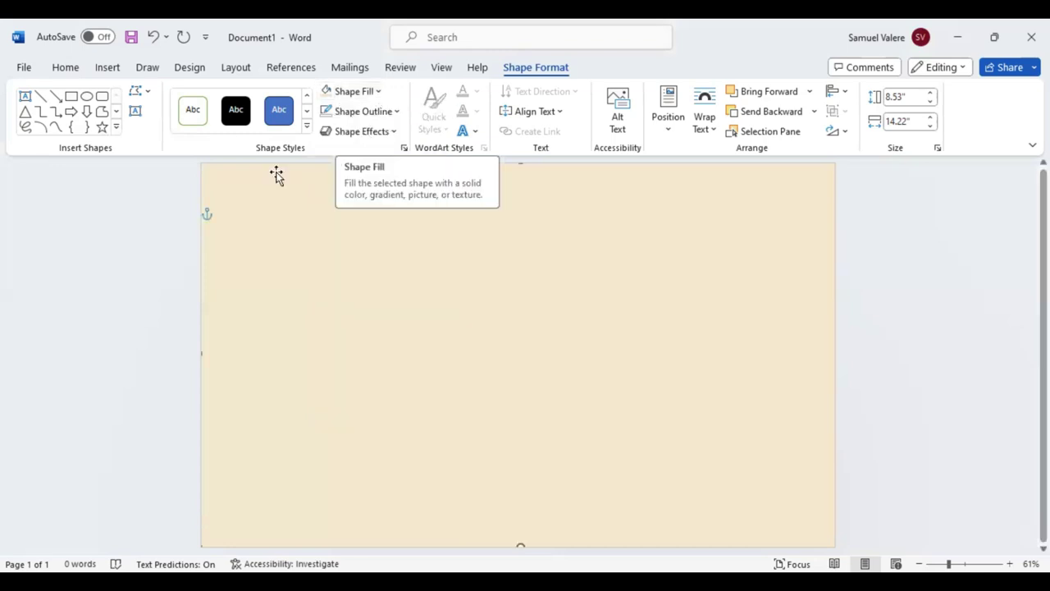
Draw a rectangle over the lower page and stretch it to about 4.9" by 13.97"
{"action": "left_click", "coordinate": [72, 96]}
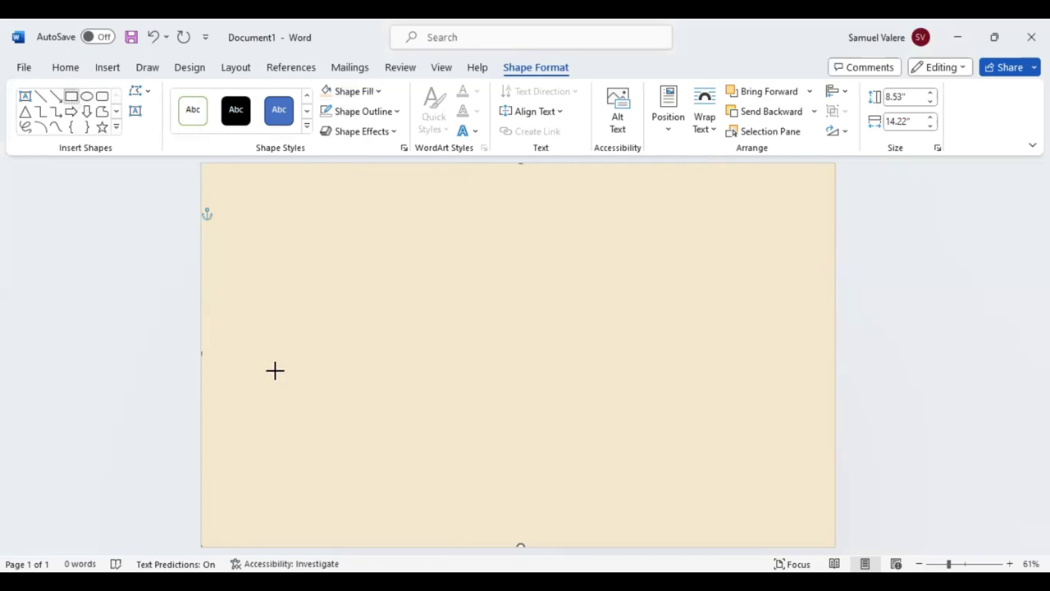
{"action": "left_click_drag", "start_coordinate": [202, 353], "coordinate": [832, 544]}
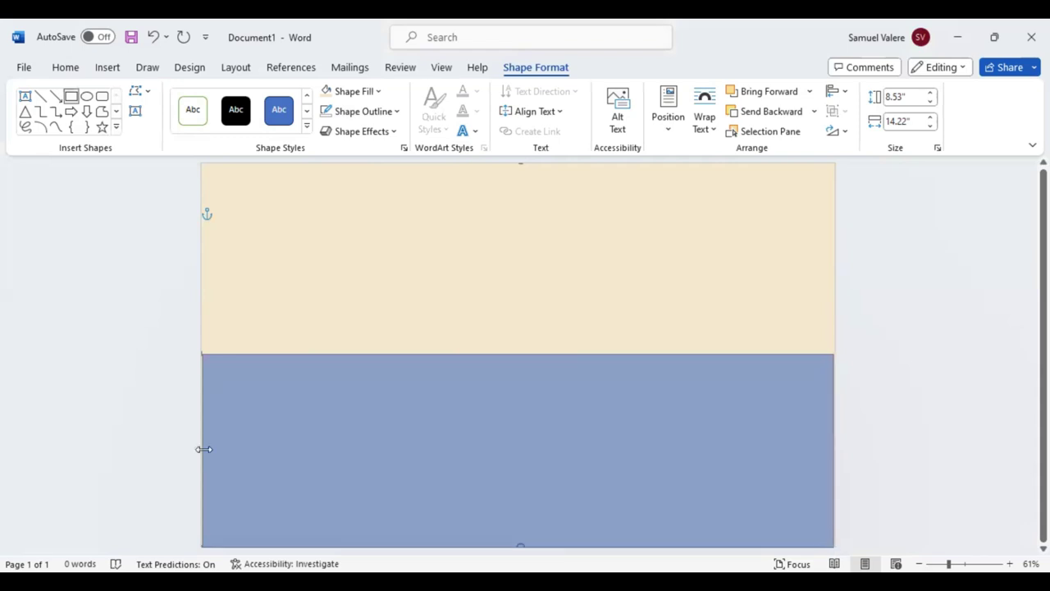
{"action": "left_click_drag", "start_coordinate": [199, 448], "coordinate": [198, 448]}
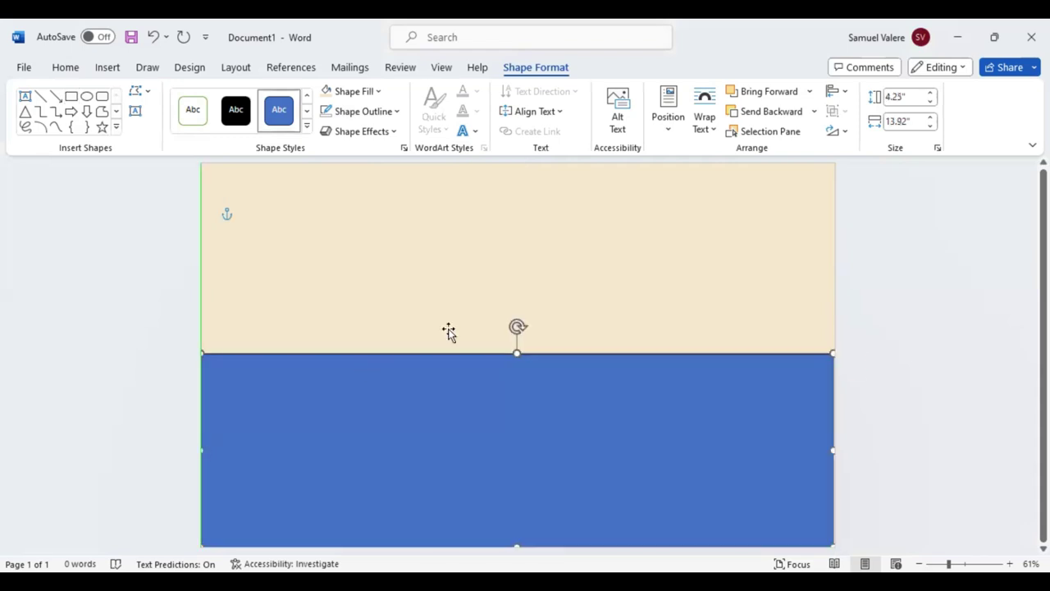
{"action": "left_click_drag", "start_coordinate": [517, 352], "coordinate": [516, 323]}
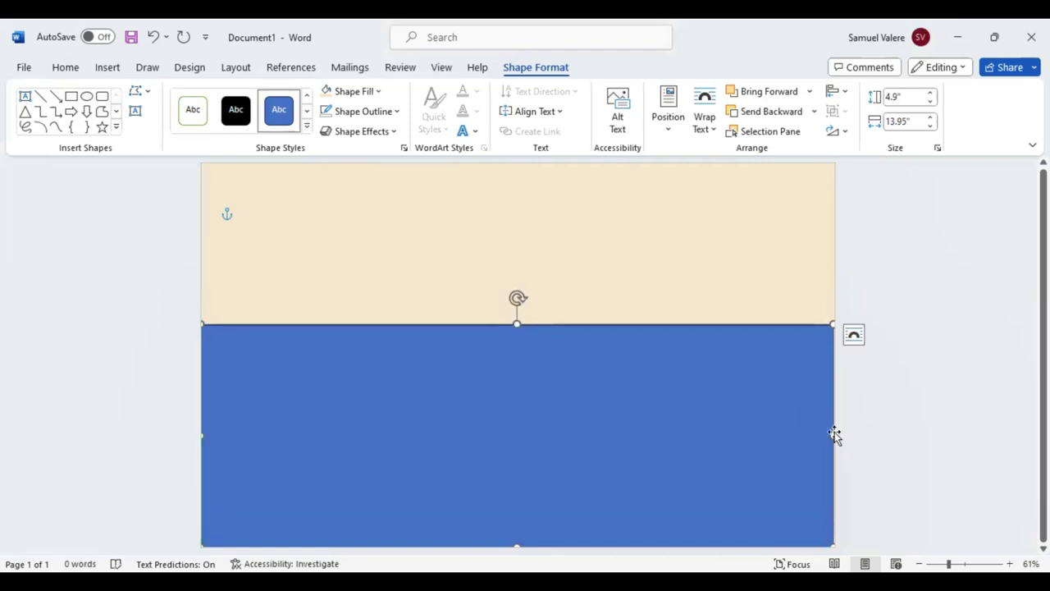
{"action": "left_click_drag", "start_coordinate": [832, 434], "coordinate": [834, 432]}
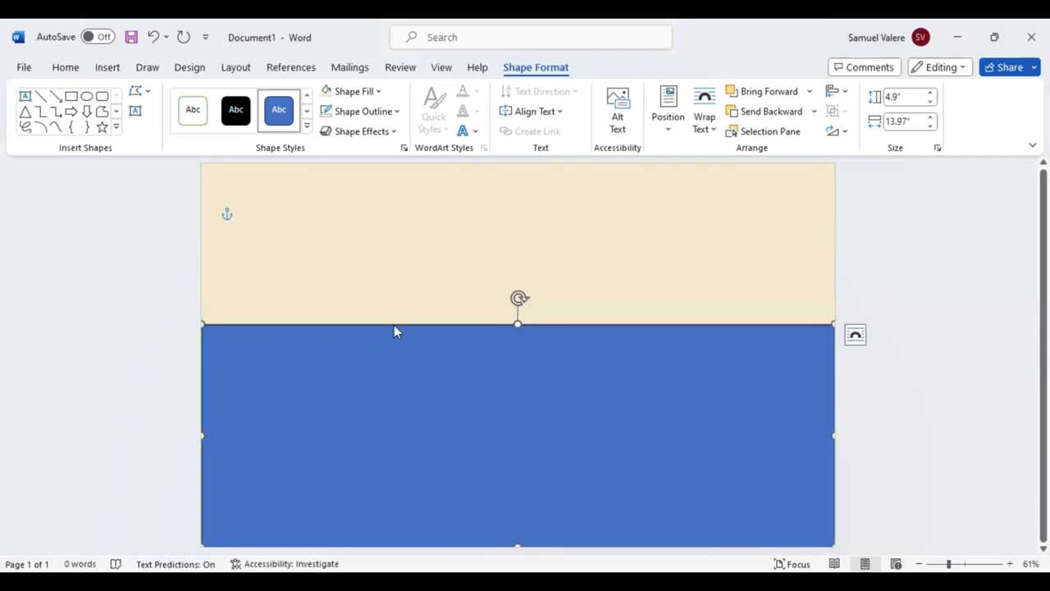
Use Edit Points to raise the blue rectangle's top edge into an arch about 5.16" tall
{"action": "right_click", "coordinate": [401, 331]}
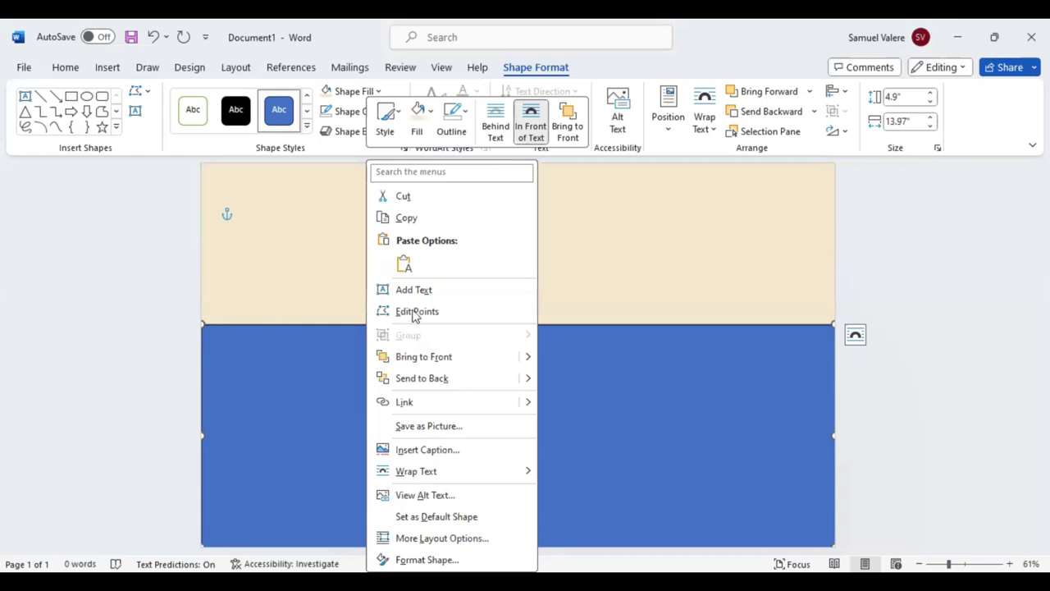
{"action": "left_click", "coordinate": [416, 312]}
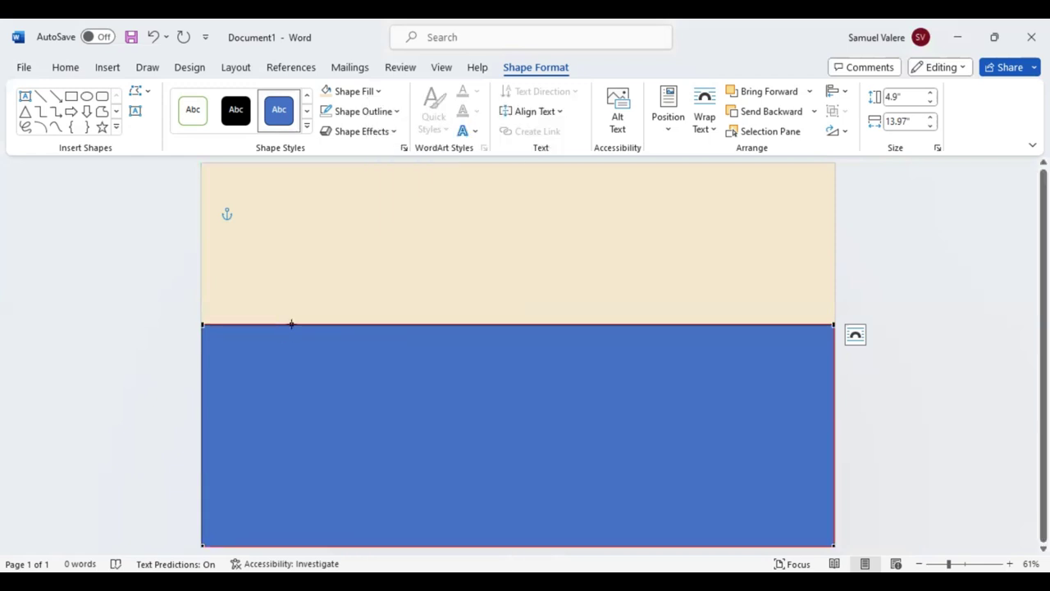
{"action": "left_click", "coordinate": [727, 325]}
{"action": "left_click_drag", "start_coordinate": [727, 325], "coordinate": [726, 313]}
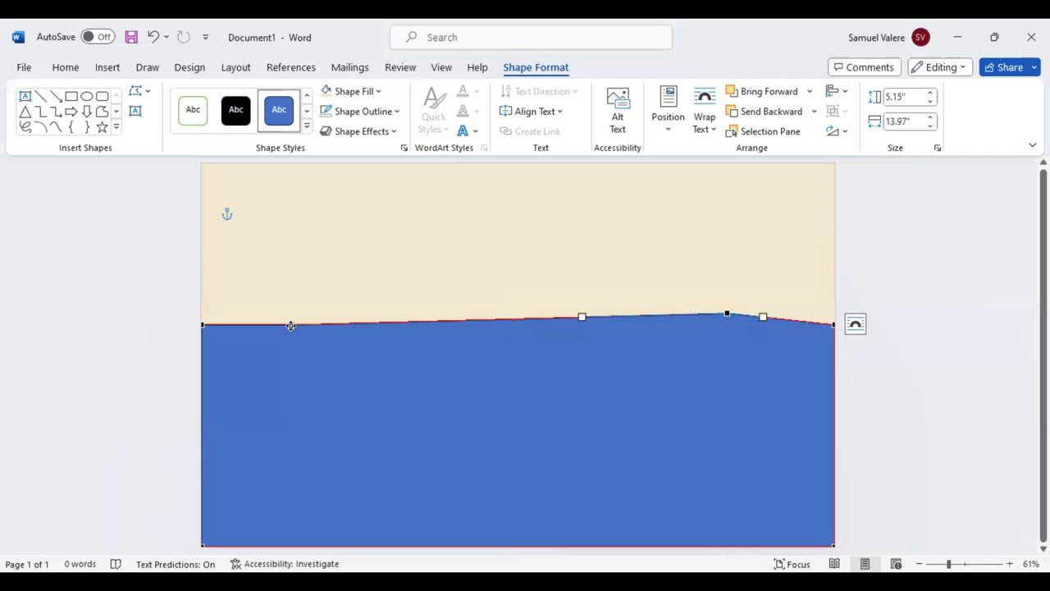
{"action": "left_click_drag", "start_coordinate": [290, 326], "coordinate": [291, 316]}
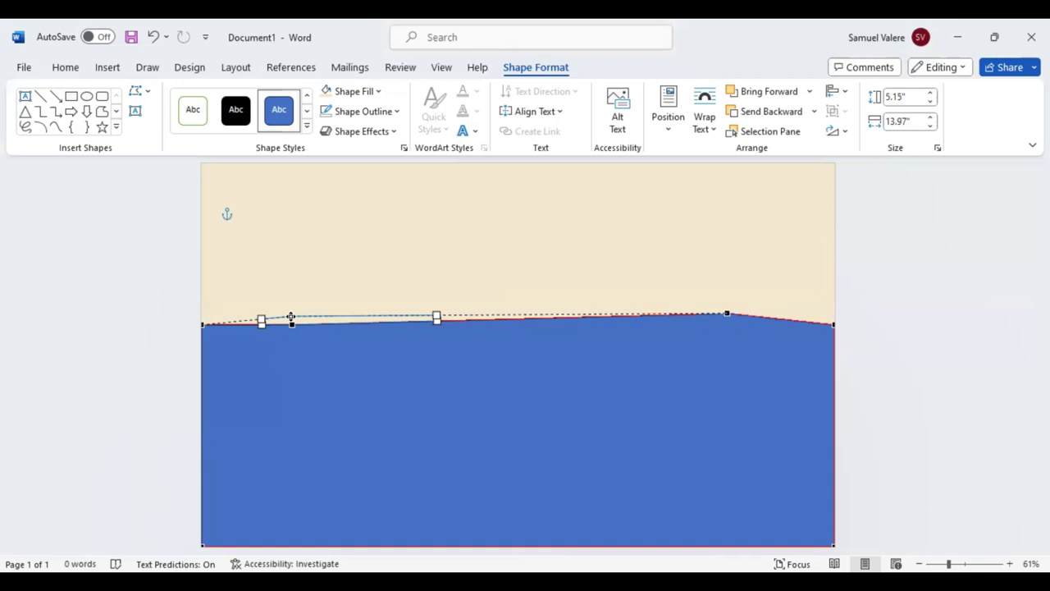
{"action": "left_click_drag", "start_coordinate": [290, 317], "coordinate": [290, 314]}
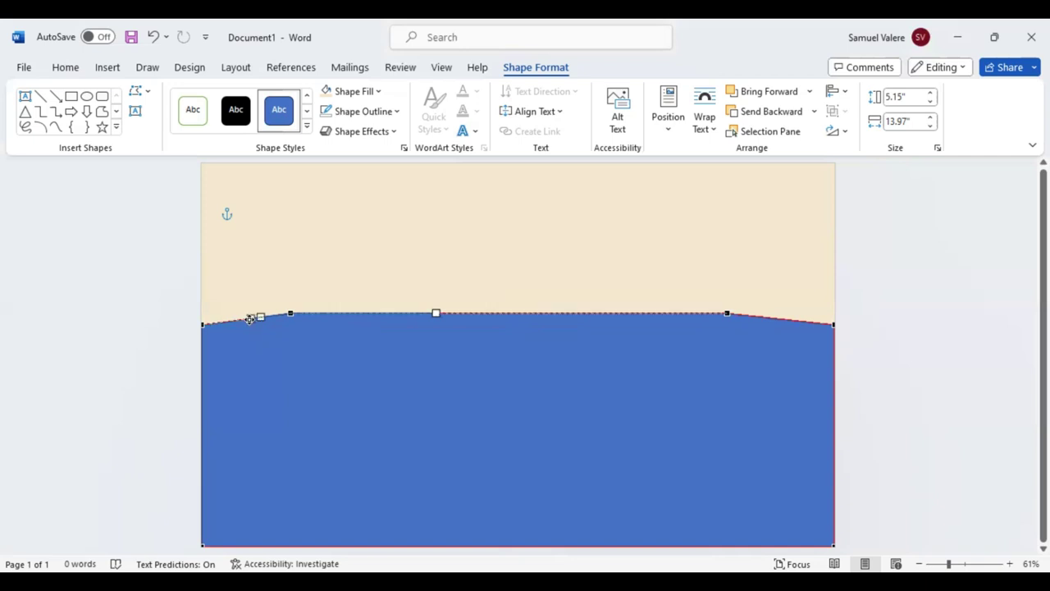
{"action": "left_click_drag", "start_coordinate": [258, 319], "coordinate": [237, 316]}
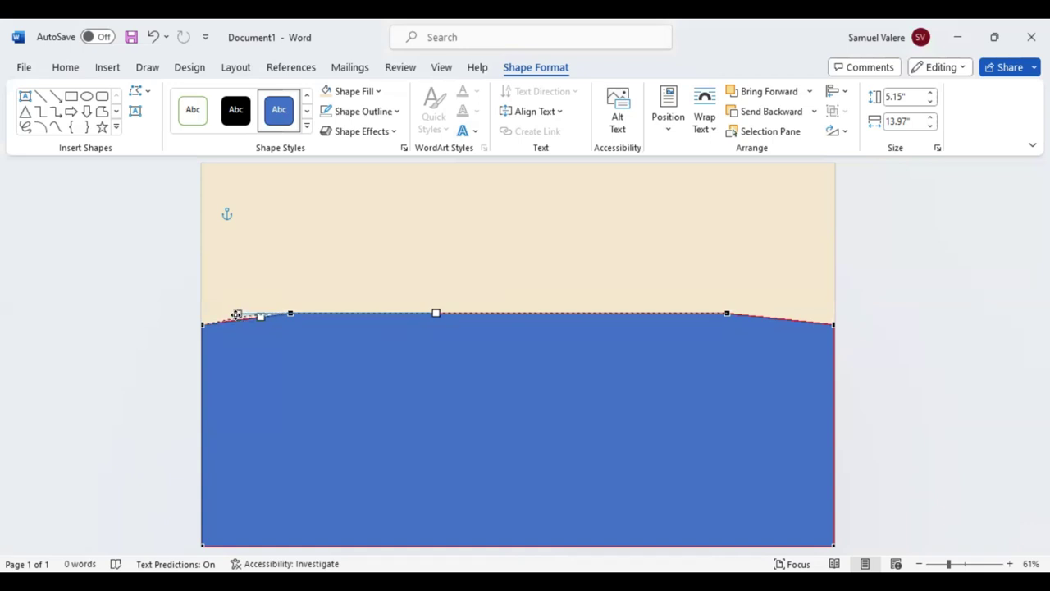
{"action": "left_click_drag", "start_coordinate": [237, 316], "coordinate": [237, 313]}
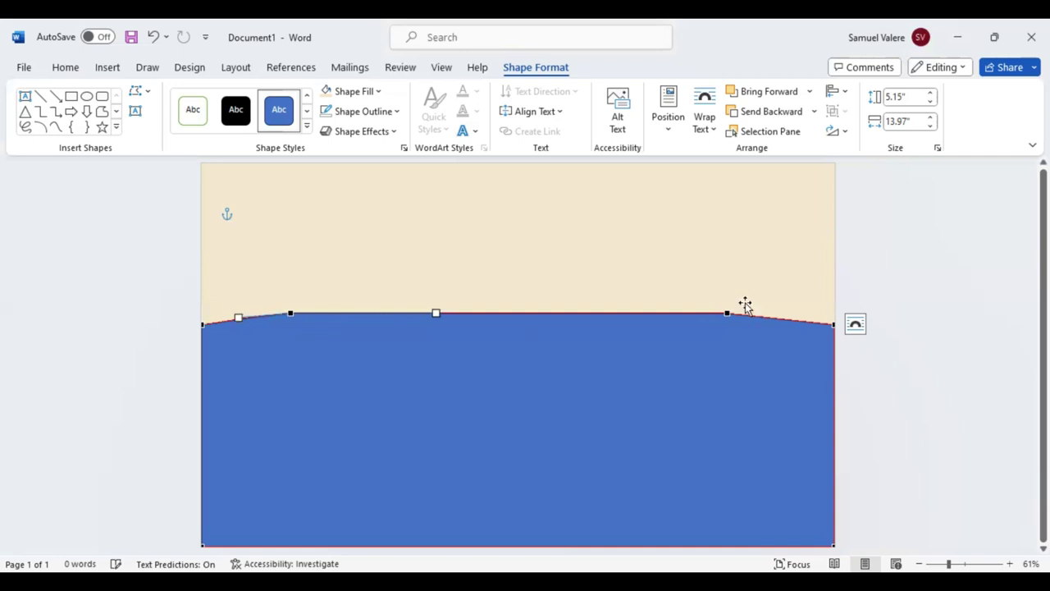
{"action": "left_click", "coordinate": [728, 313]}
{"action": "left_click", "coordinate": [832, 324]}
Pull the middle of the top edge down into a dip between two raised peaks
{"action": "left_click", "coordinate": [726, 314]}
{"action": "left_click_drag", "start_coordinate": [764, 317], "coordinate": [773, 312]}
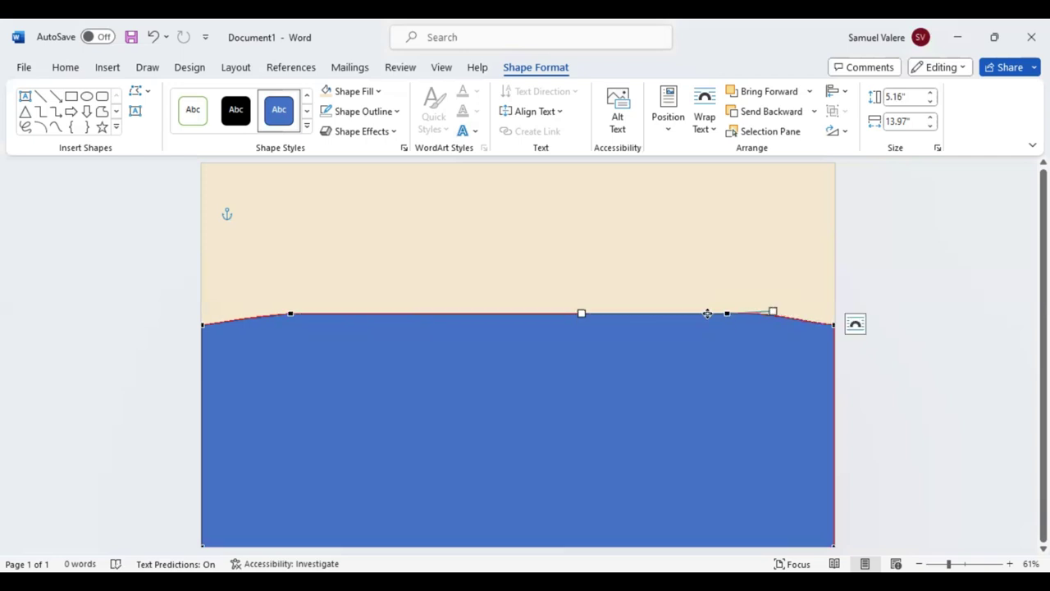
{"action": "left_click_drag", "start_coordinate": [582, 312], "coordinate": [562, 351]}
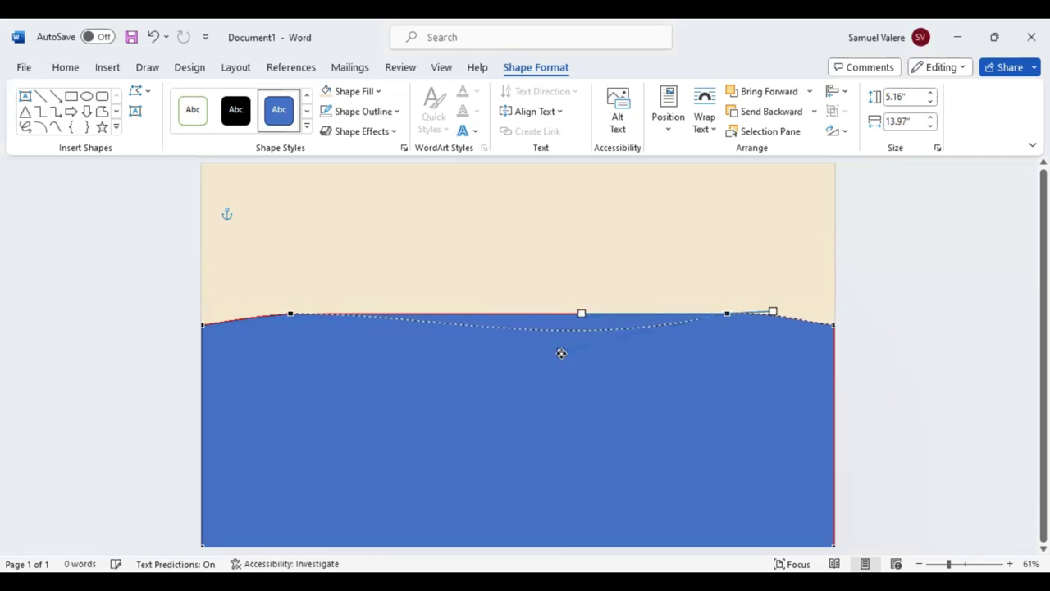
{"action": "left_click_drag", "start_coordinate": [563, 351], "coordinate": [560, 352]}
{"action": "left_click", "coordinate": [290, 314]}
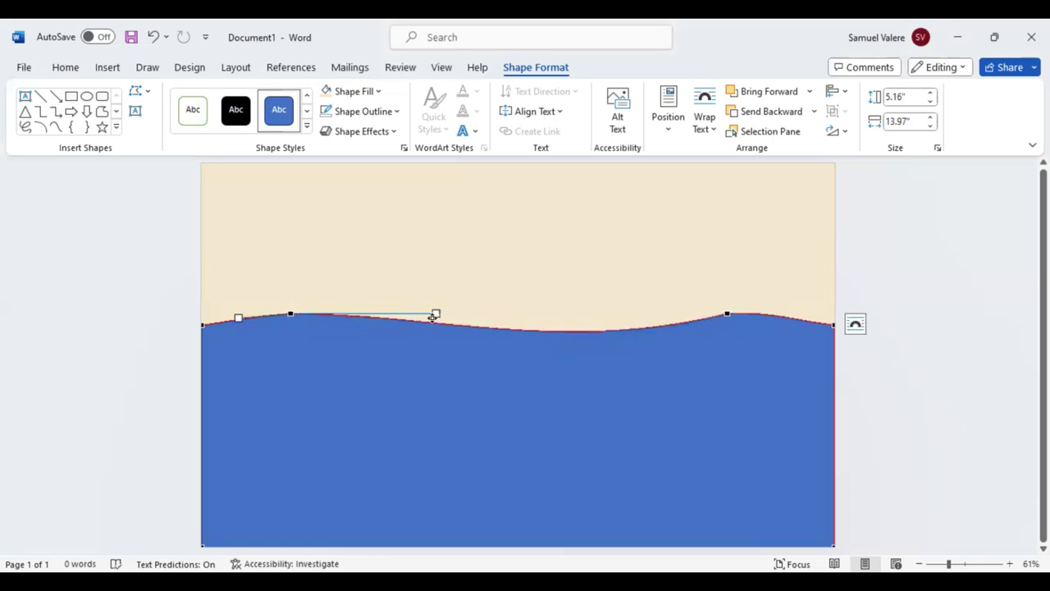
{"action": "left_click_drag", "start_coordinate": [436, 313], "coordinate": [474, 348]}
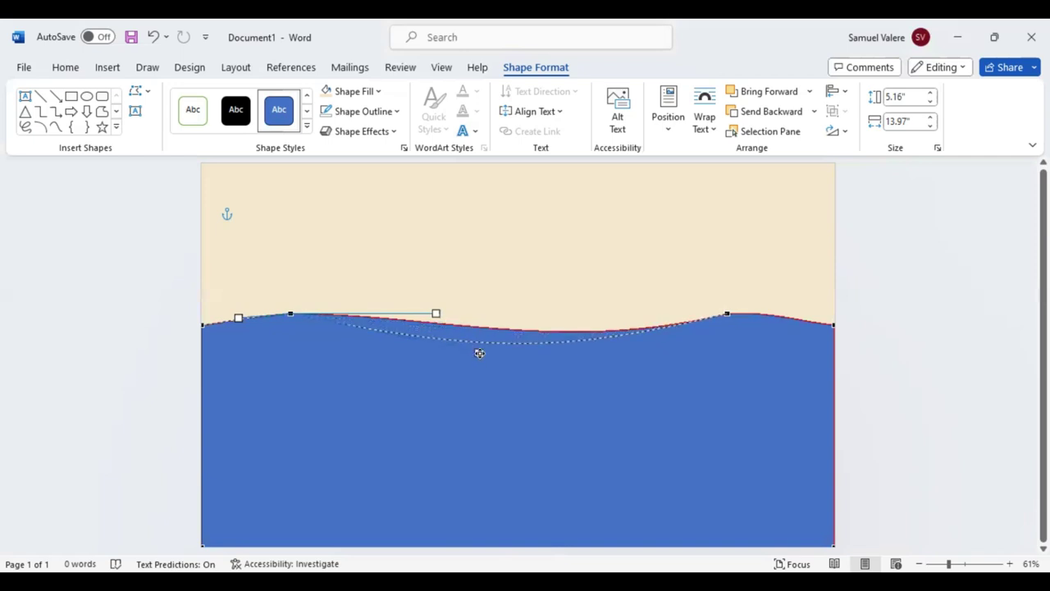
{"action": "left_click_drag", "start_coordinate": [474, 349], "coordinate": [483, 355]}
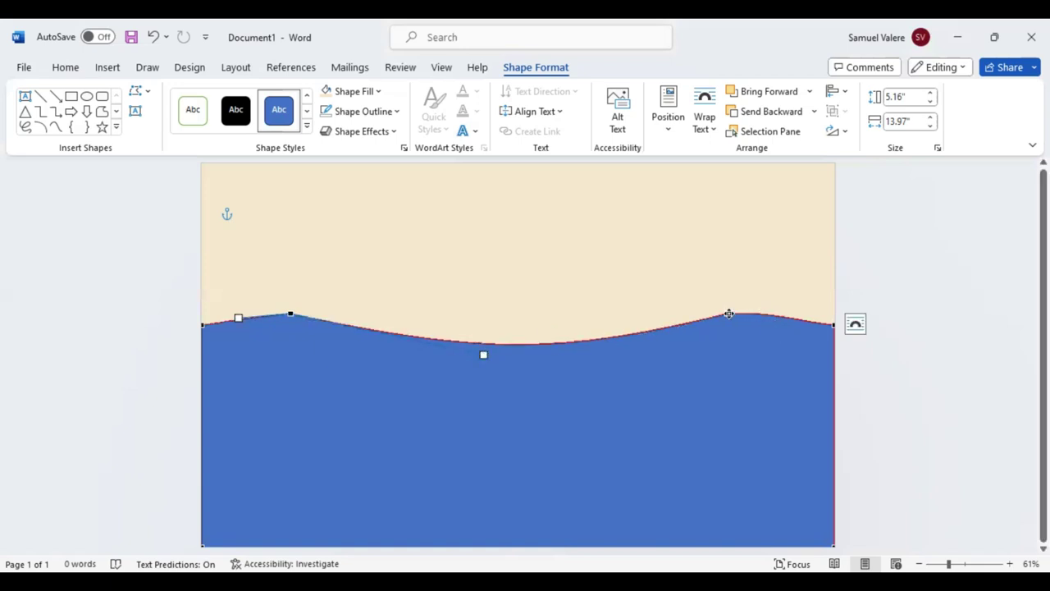
Smooth the right peak, both wave ends and the left peak, then exit point editing
{"action": "left_click", "coordinate": [727, 314]}
{"action": "left_click_drag", "start_coordinate": [772, 313], "coordinate": [772, 316]}
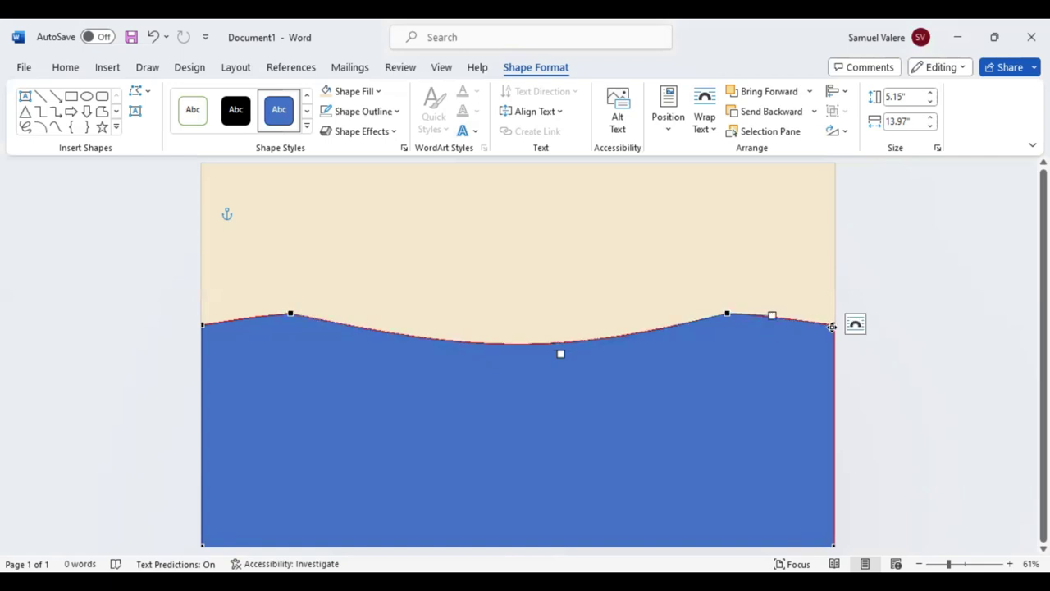
{"action": "left_click_drag", "start_coordinate": [830, 326], "coordinate": [826, 327]}
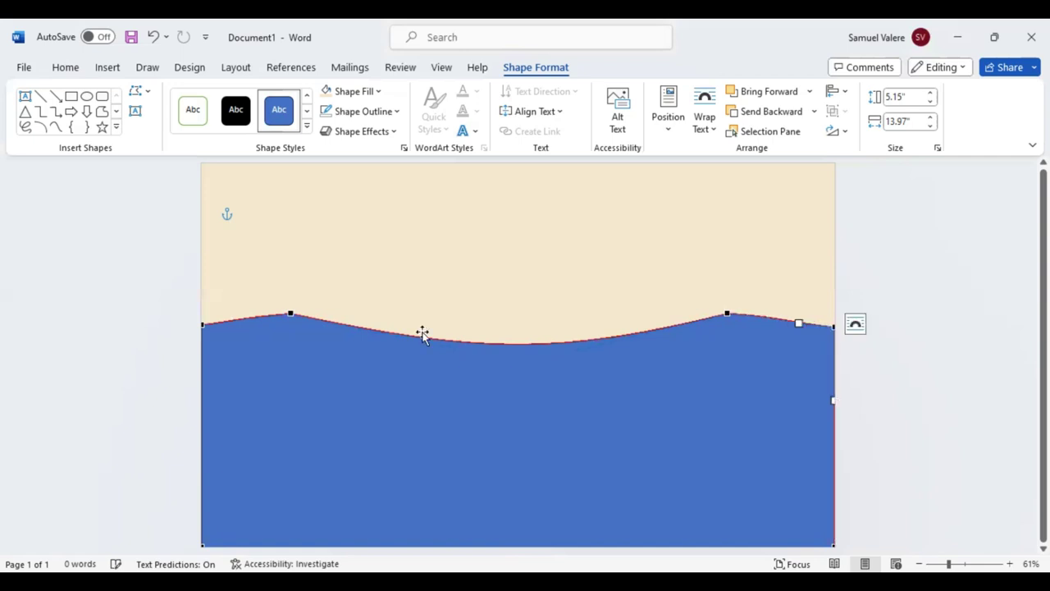
{"action": "left_click", "coordinate": [201, 326]}
{"action": "left_click_drag", "start_coordinate": [202, 327], "coordinate": [201, 328]}
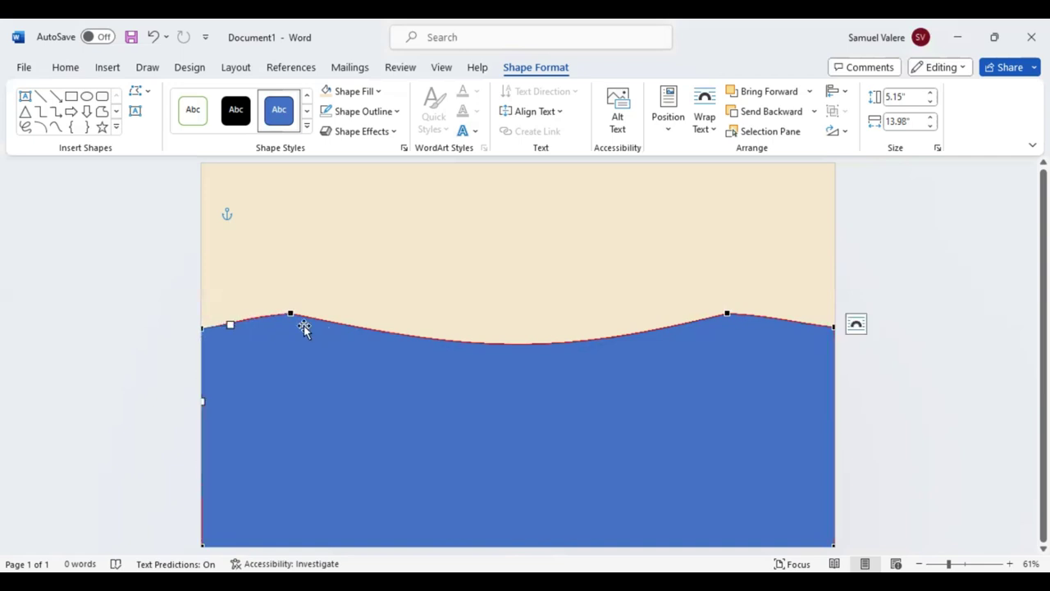
{"action": "left_click", "coordinate": [200, 327]}
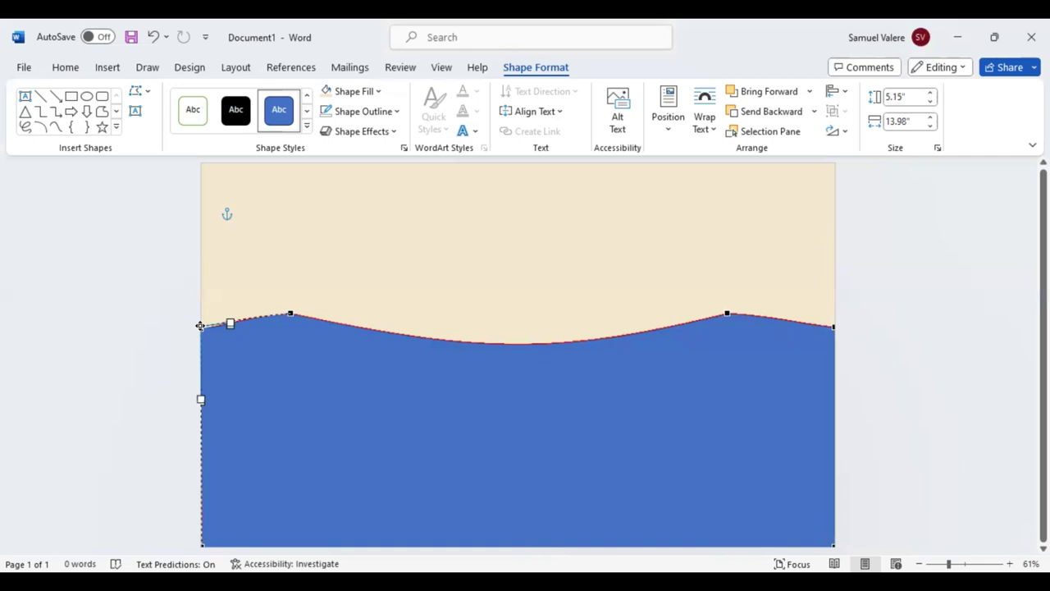
{"action": "left_click", "coordinate": [291, 314]}
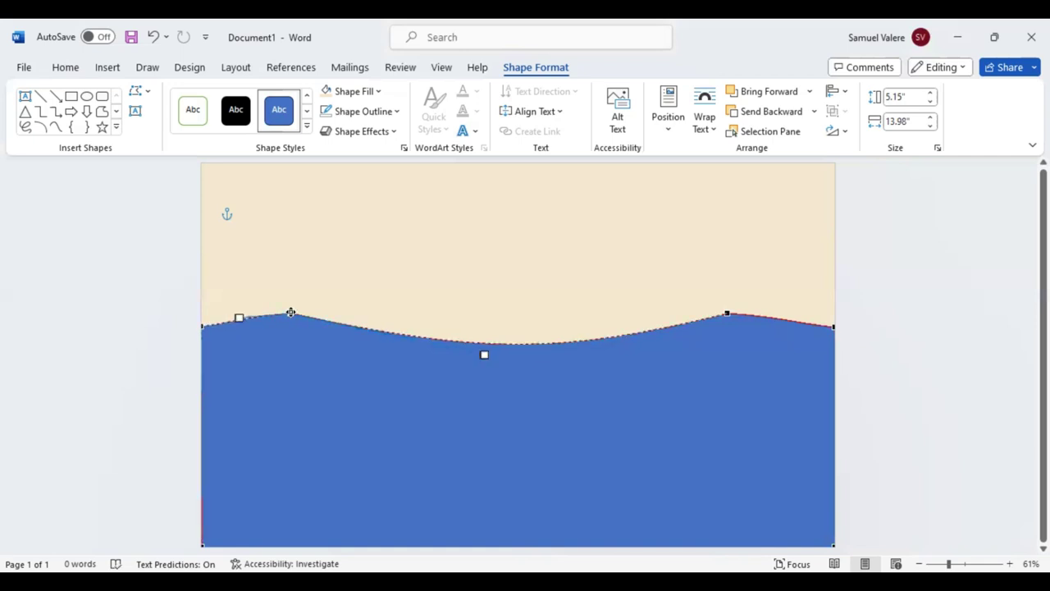
{"action": "left_click_drag", "start_coordinate": [290, 313], "coordinate": [290, 311]}
{"action": "left_click", "coordinate": [466, 382]}
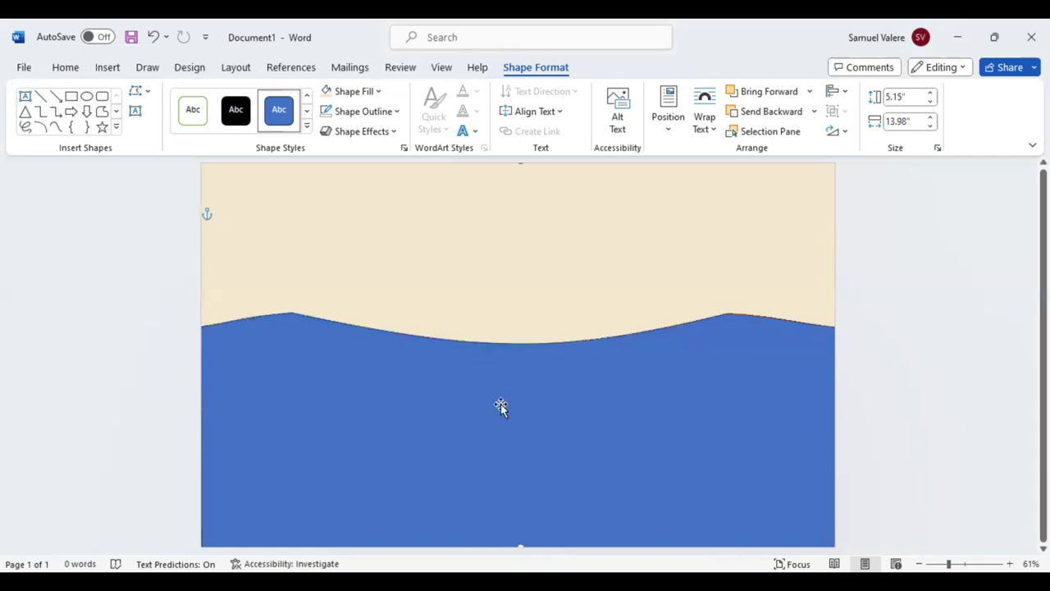
Widen the wave band past both page edges and below the page bottom
{"action": "left_click_drag", "start_coordinate": [203, 429], "coordinate": [192, 424]}
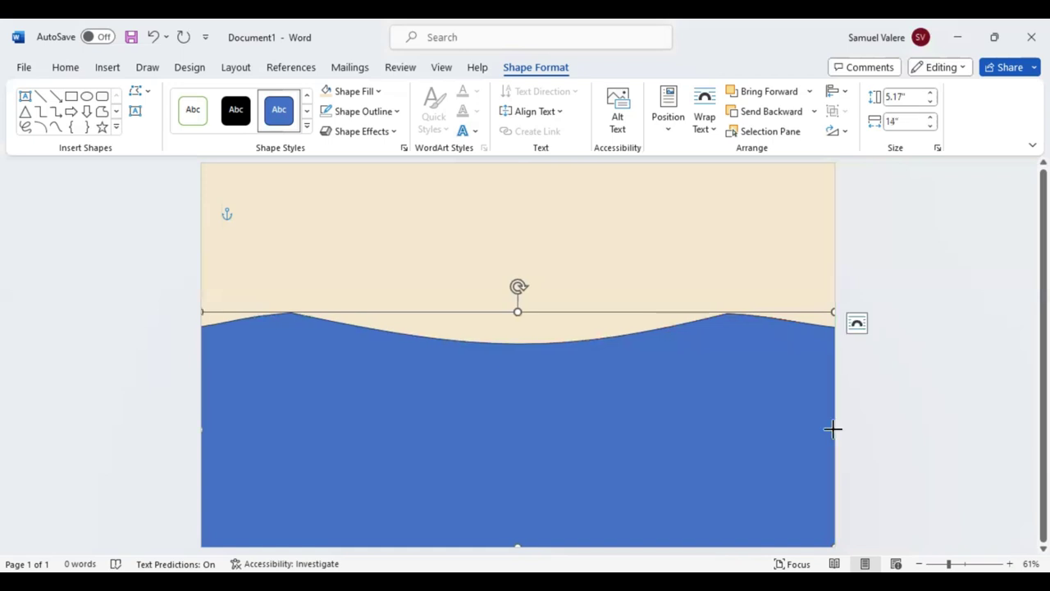
{"action": "left_click_drag", "start_coordinate": [834, 423], "coordinate": [849, 429]}
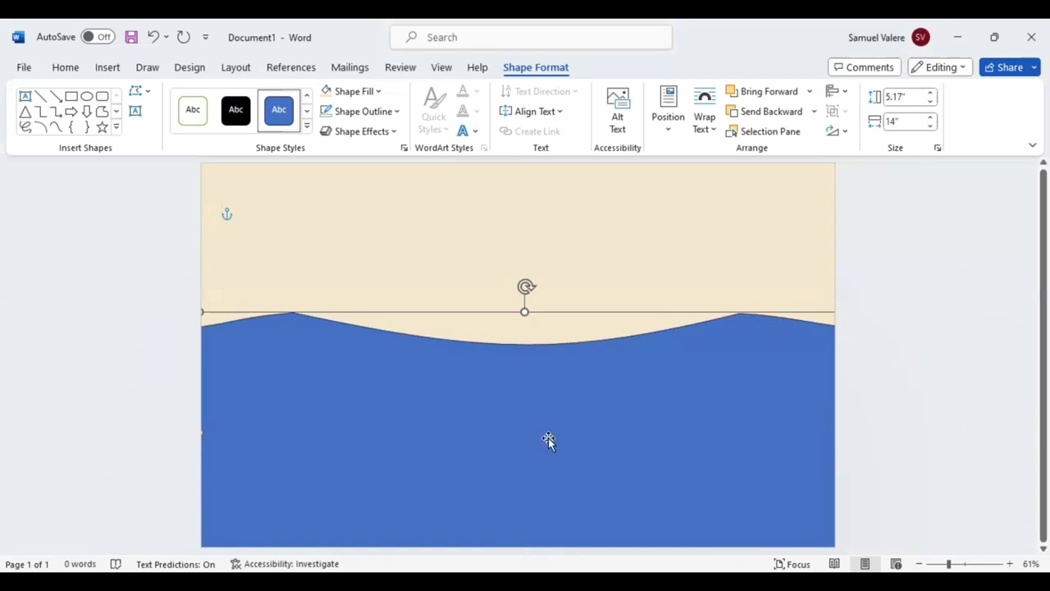
{"action": "left_click_drag", "start_coordinate": [522, 550], "coordinate": [548, 438]}
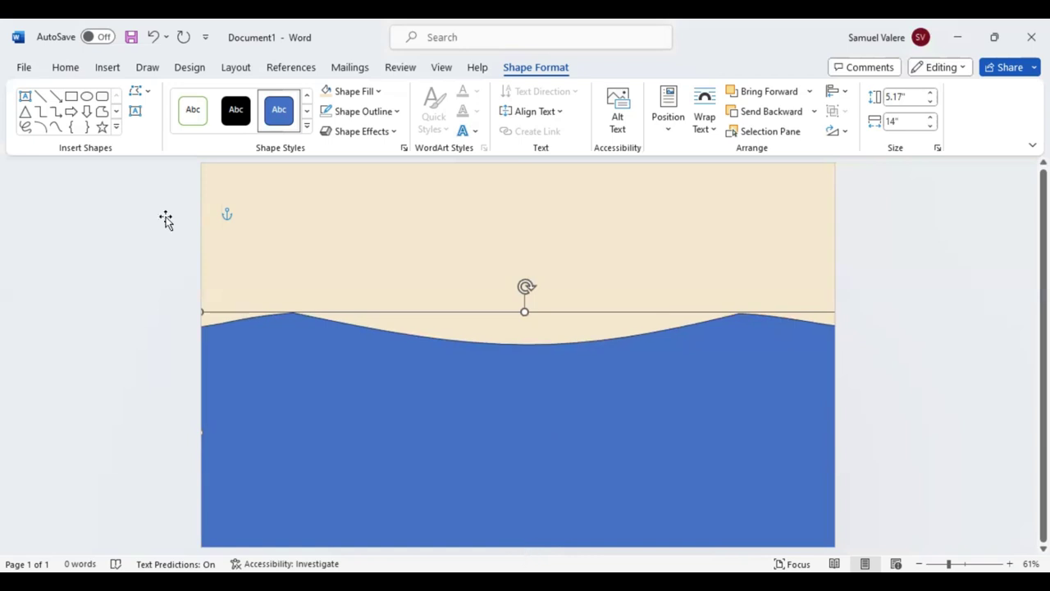
Give the wave a thicker red outline
{"action": "left_click", "coordinate": [397, 112]}
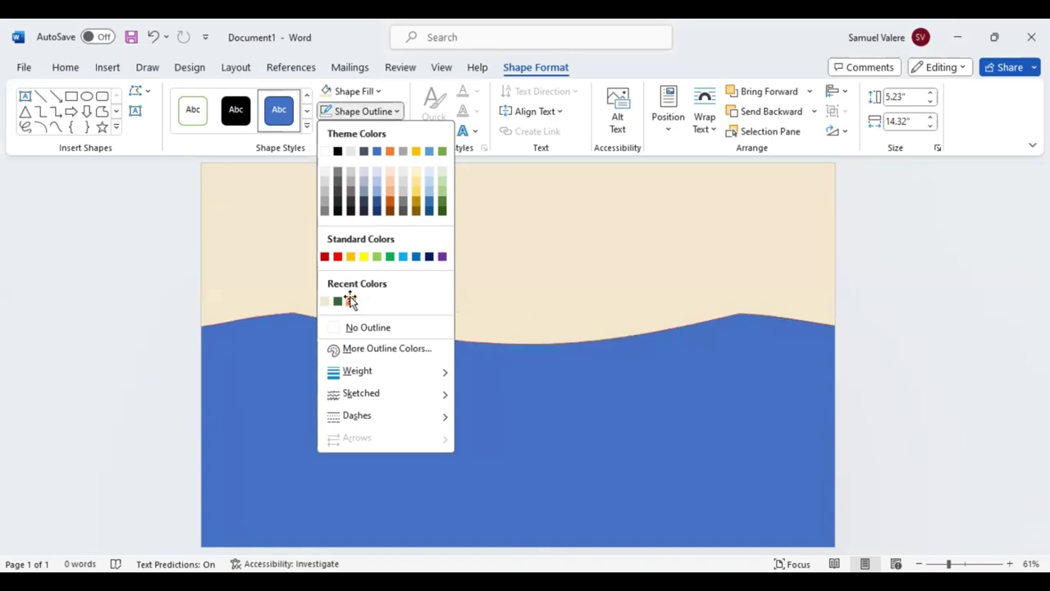
{"action": "left_click", "coordinate": [399, 112]}
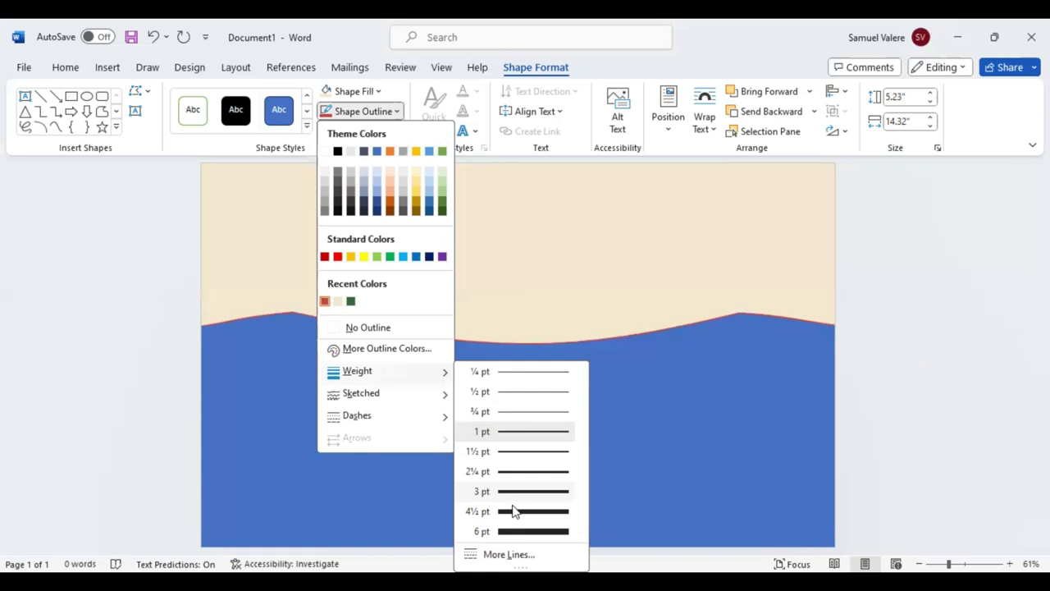
{"action": "mouse_move", "coordinate": [357, 371]}
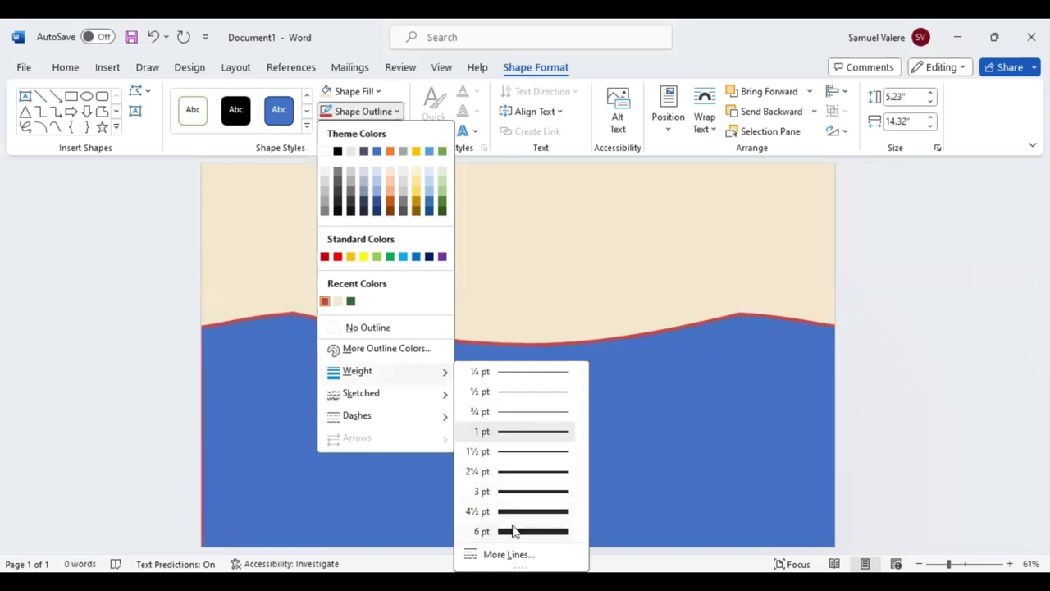
{"action": "left_click", "coordinate": [211, 438]}
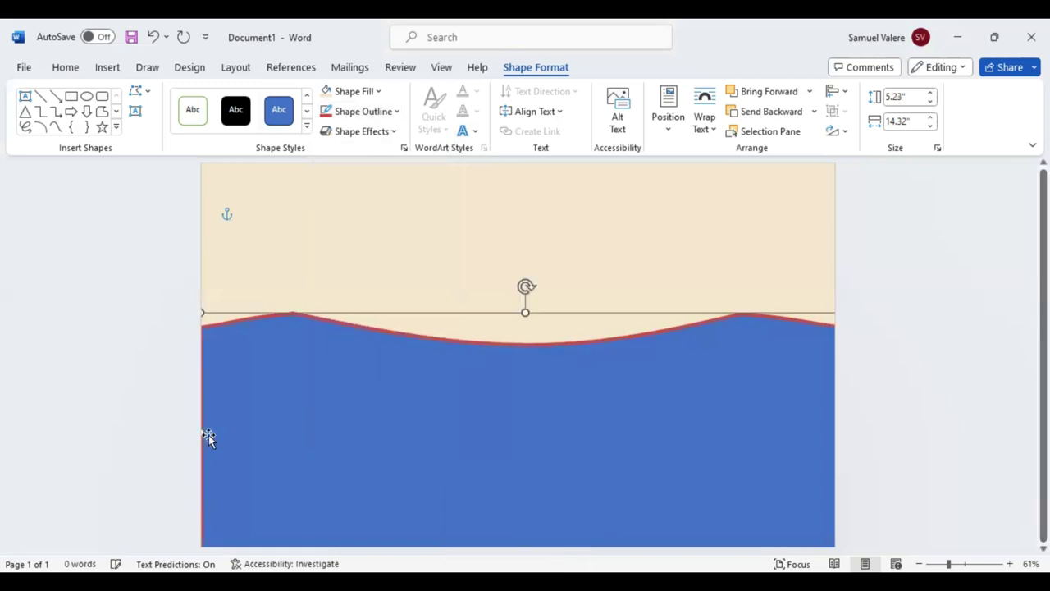
{"action": "left_click_drag", "start_coordinate": [200, 431], "coordinate": [192, 429]}
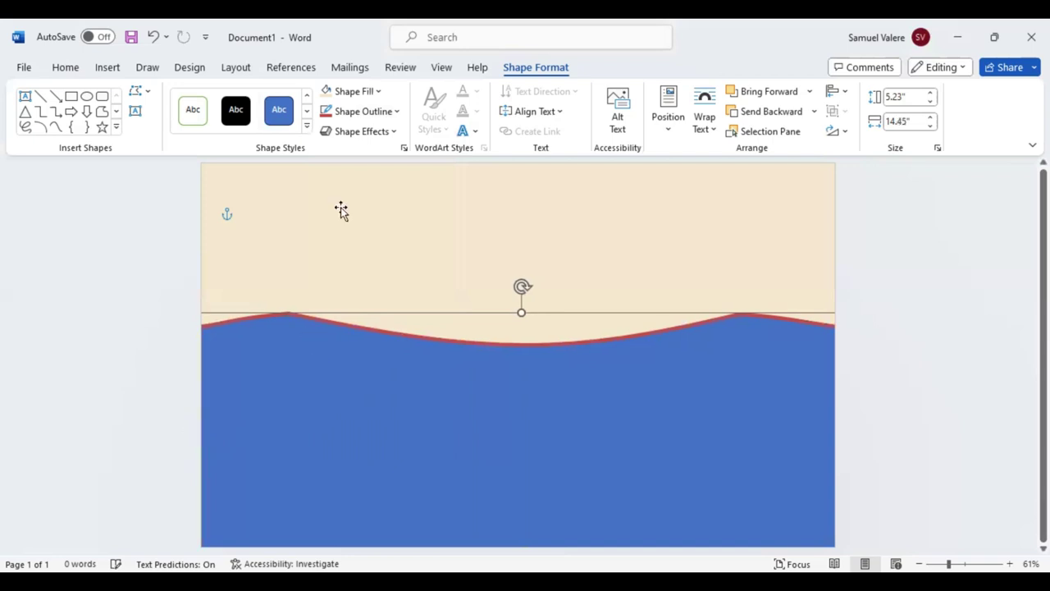
Fill the wave band with dark green
{"action": "left_click", "coordinate": [380, 94]}
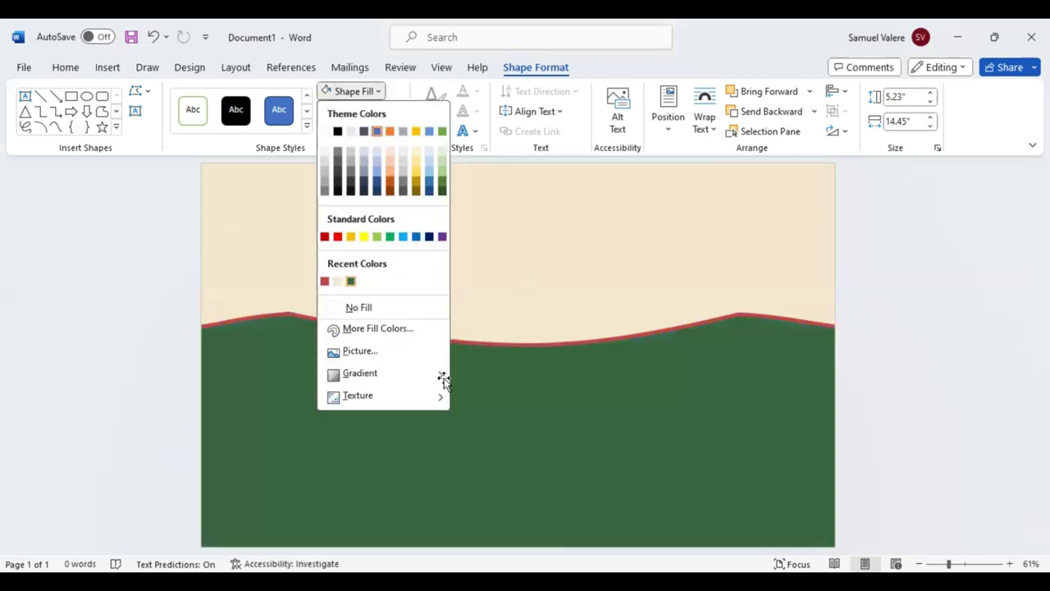
{"action": "left_click", "coordinate": [515, 314]}
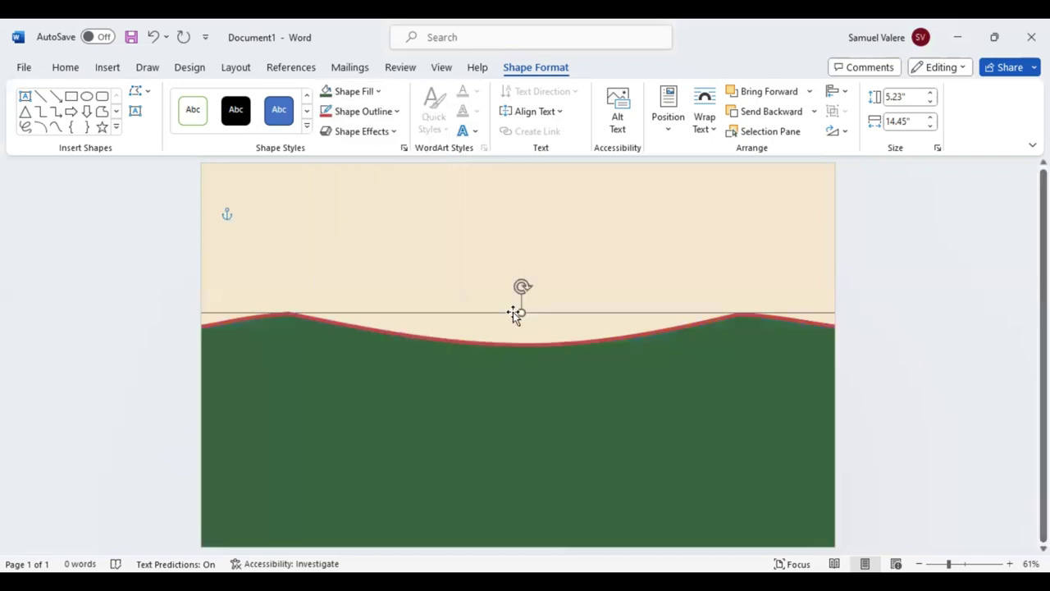
{"action": "left_click", "coordinate": [530, 248]}
{"action": "left_click", "coordinate": [499, 373]}
{"action": "left_click", "coordinate": [137, 111]}
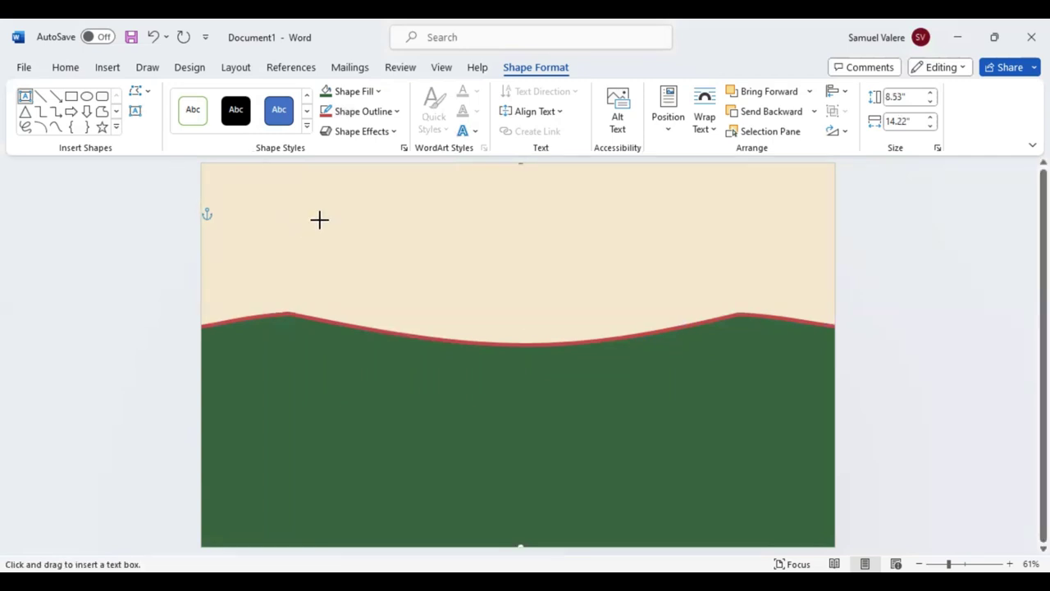
Draw a text box near the page top and type 'Certificate Of Appreciation' in it
{"action": "left_click_drag", "start_coordinate": [330, 222], "coordinate": [648, 255]}
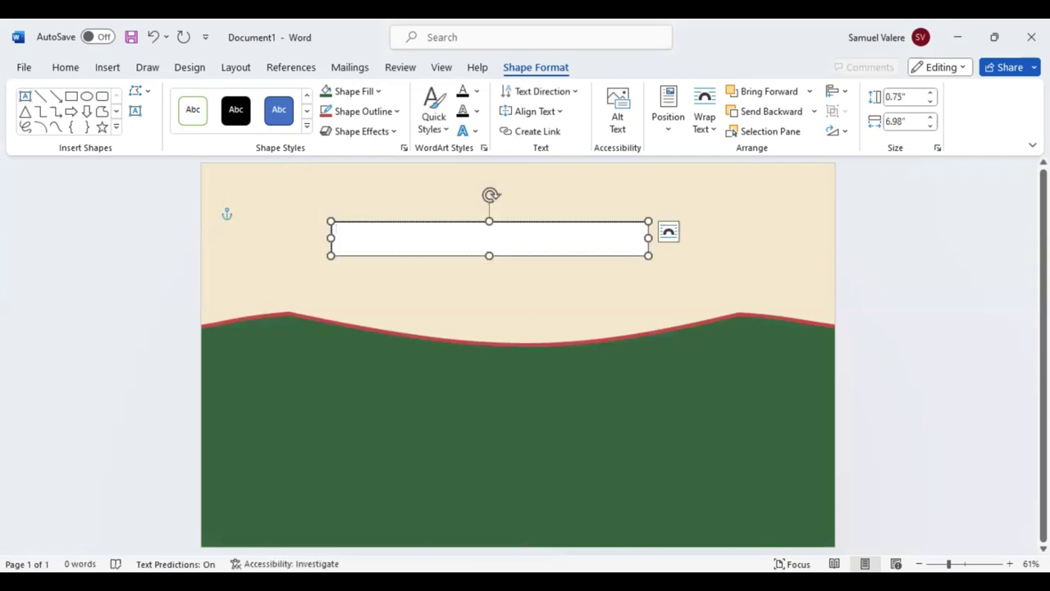
{"action": "type", "text": "Certi"}
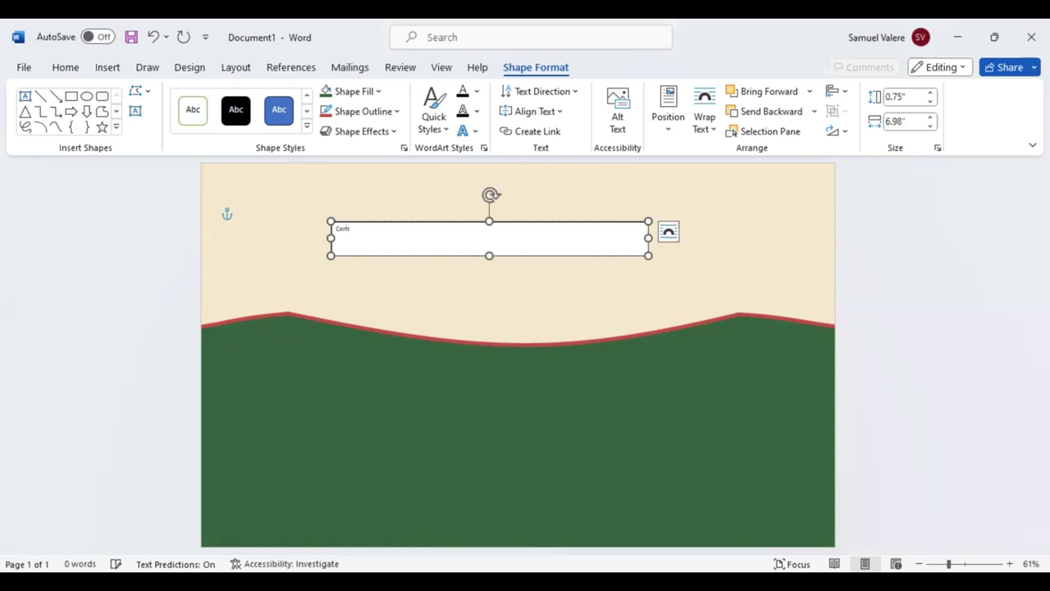
{"action": "type", "text": "fic"}
{"action": "type", "text": "ate Of"}
{"action": "type", "text": " Ap"}
{"action": "type", "text": "por"}
{"action": "type", "text": "ci"}
{"action": "type", "text": "ation"}
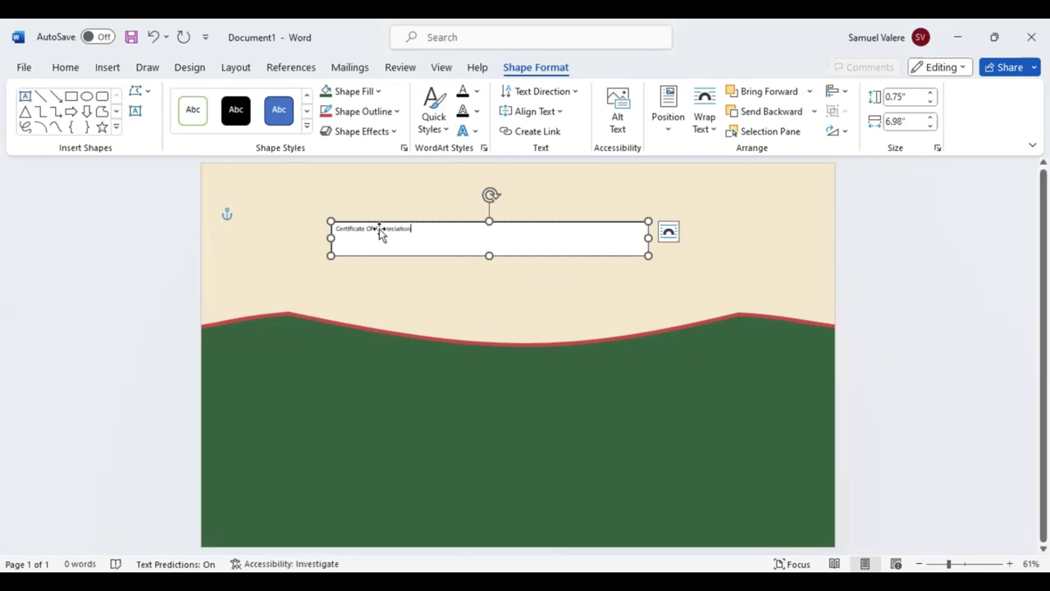
{"action": "left_click_drag", "start_coordinate": [379, 230], "coordinate": [396, 115]}
{"action": "left_click", "coordinate": [396, 112]}
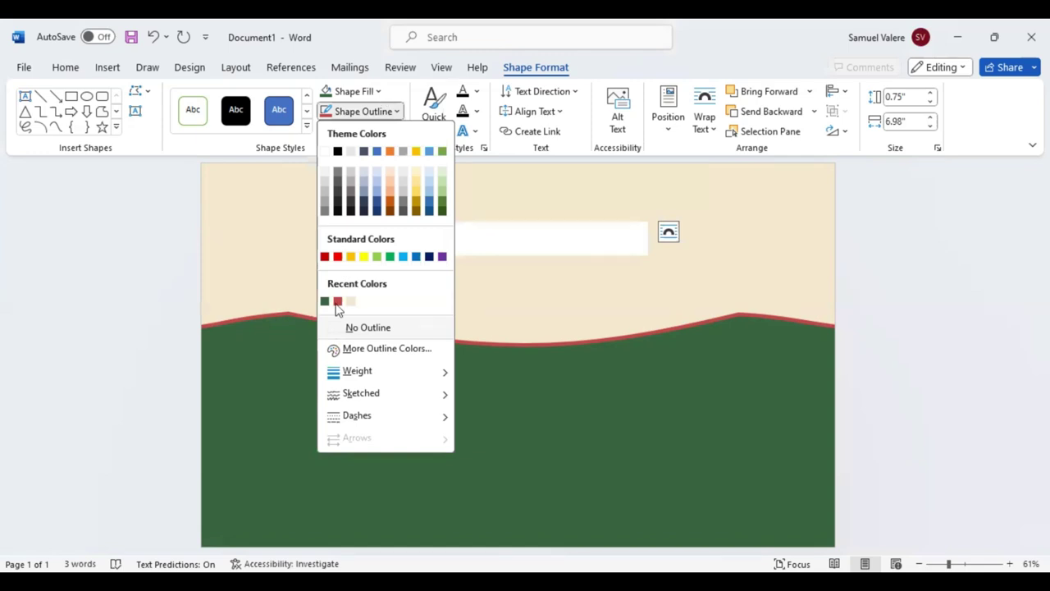
Make the title centred, UPPERCASE, Georgia font at 24 pt
{"action": "left_click", "coordinate": [64, 69]}
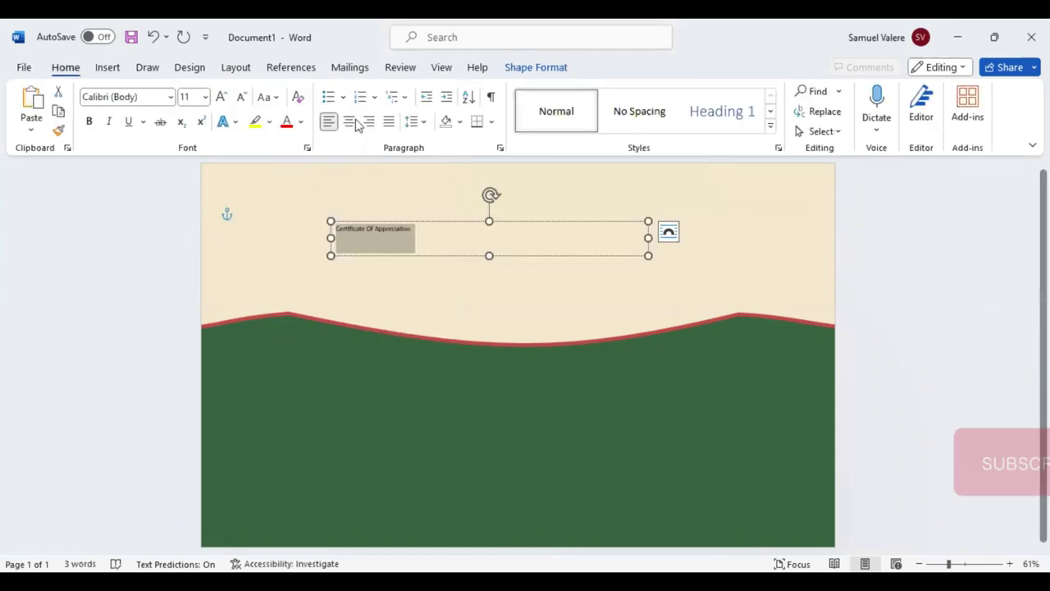
{"action": "key", "text": "ctrl+e"}
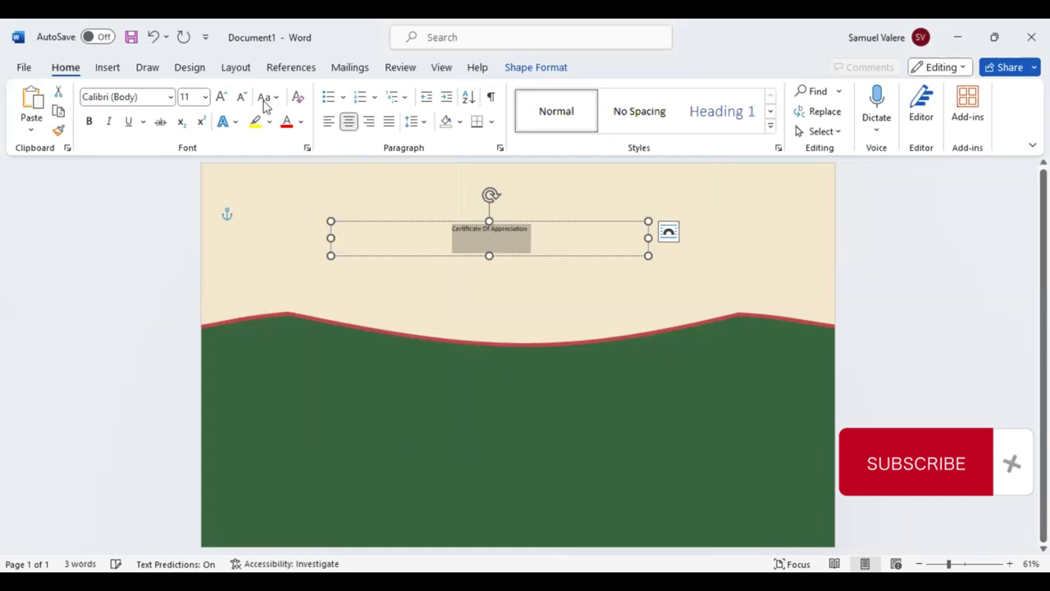
{"action": "left_click", "coordinate": [270, 98]}
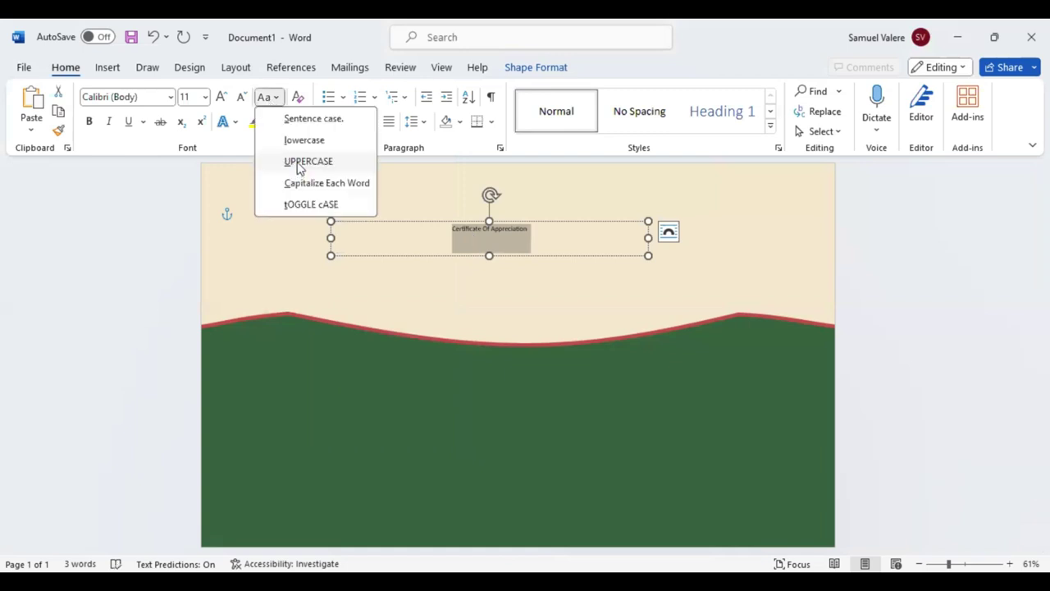
{"action": "left_click", "coordinate": [298, 166]}
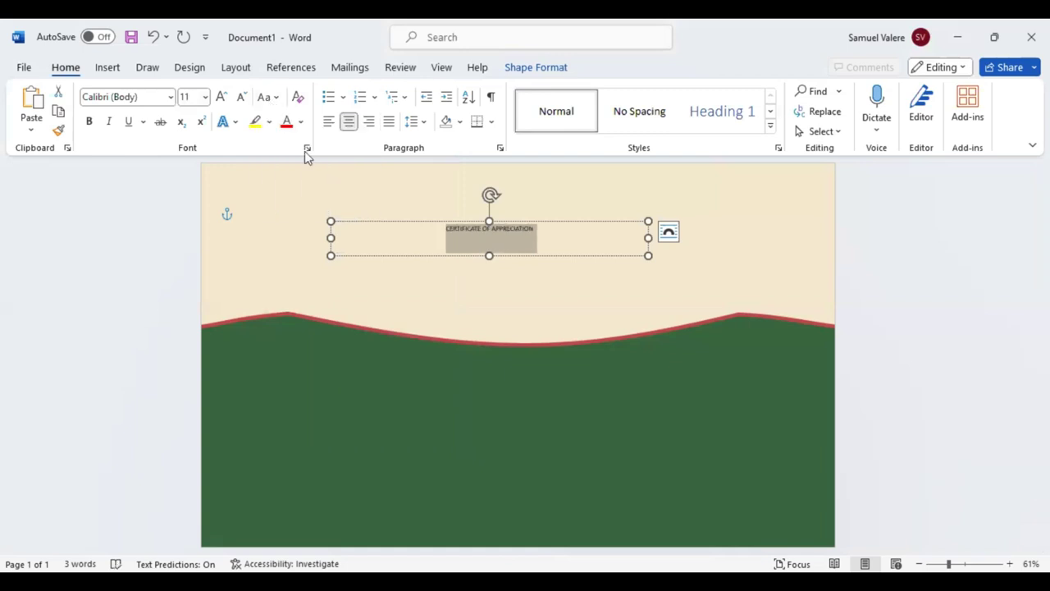
{"action": "left_click", "coordinate": [149, 97]}
{"action": "type", "text": "Georgia"}
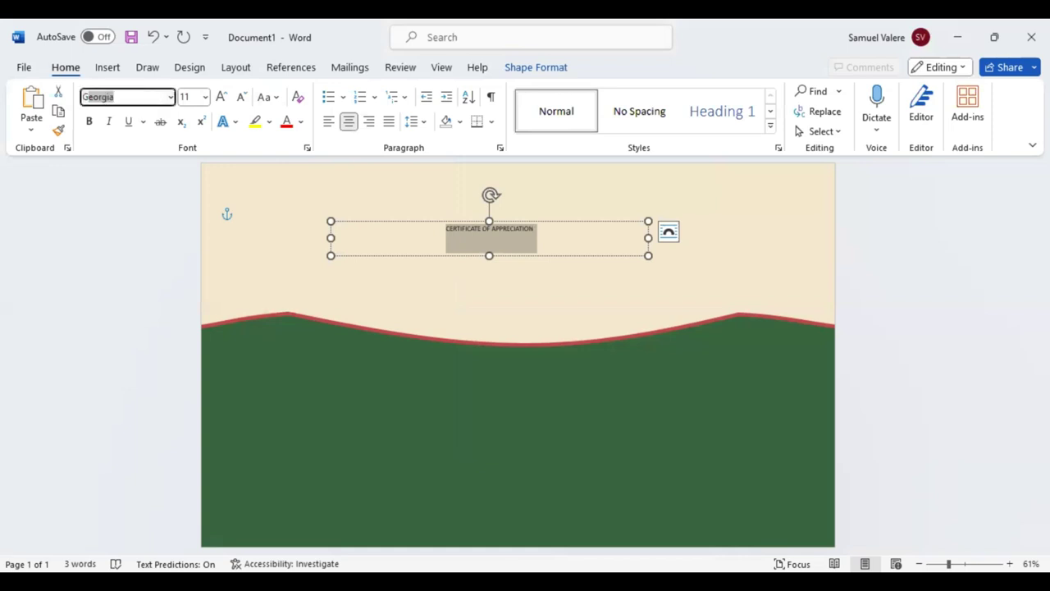
{"action": "key", "text": "Return"}
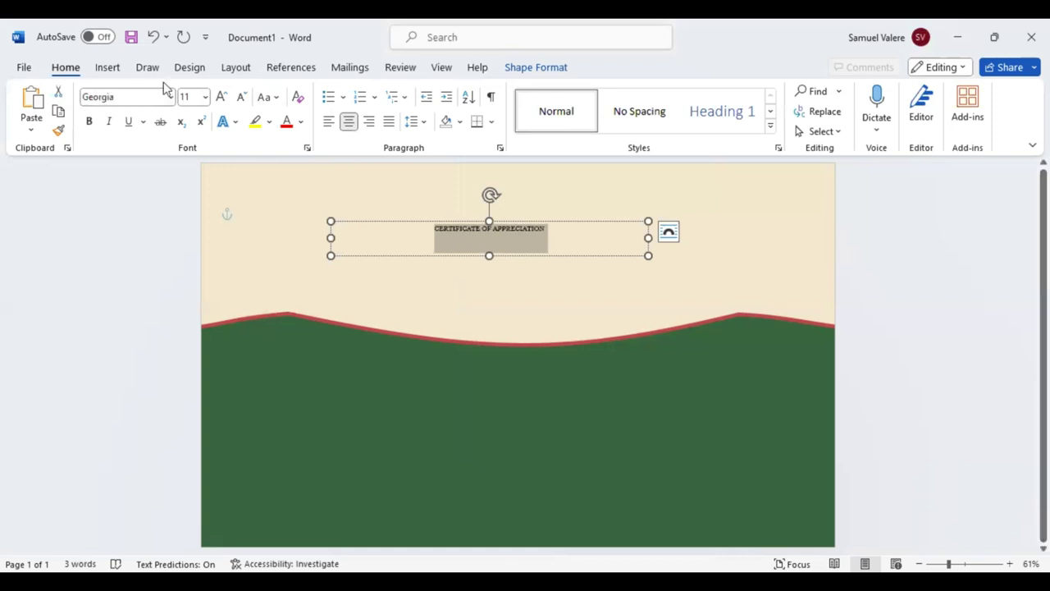
{"action": "left_click", "coordinate": [220, 97]}
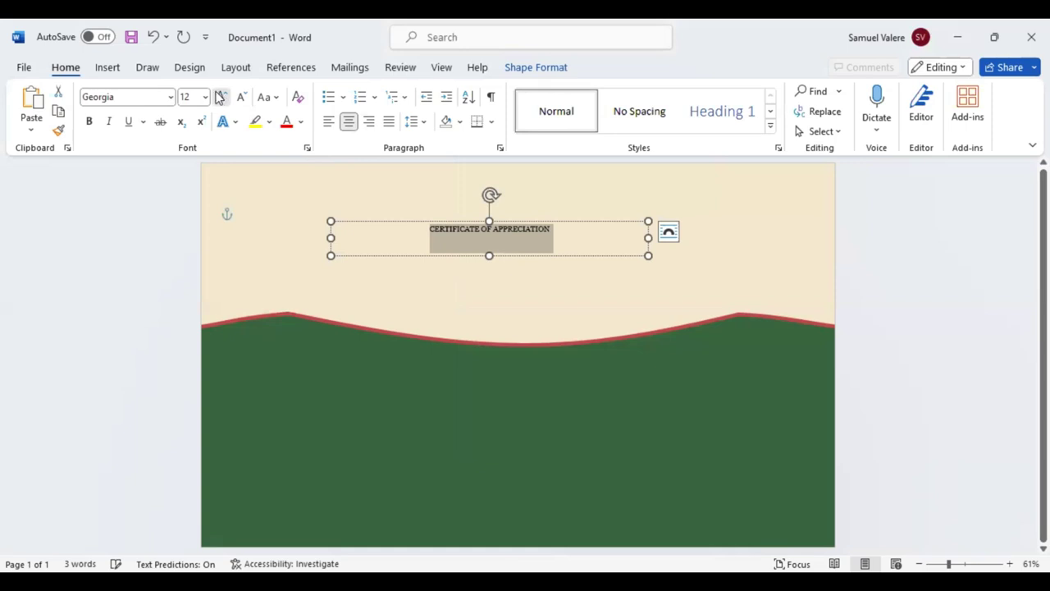
{"action": "left_click", "coordinate": [221, 97]}
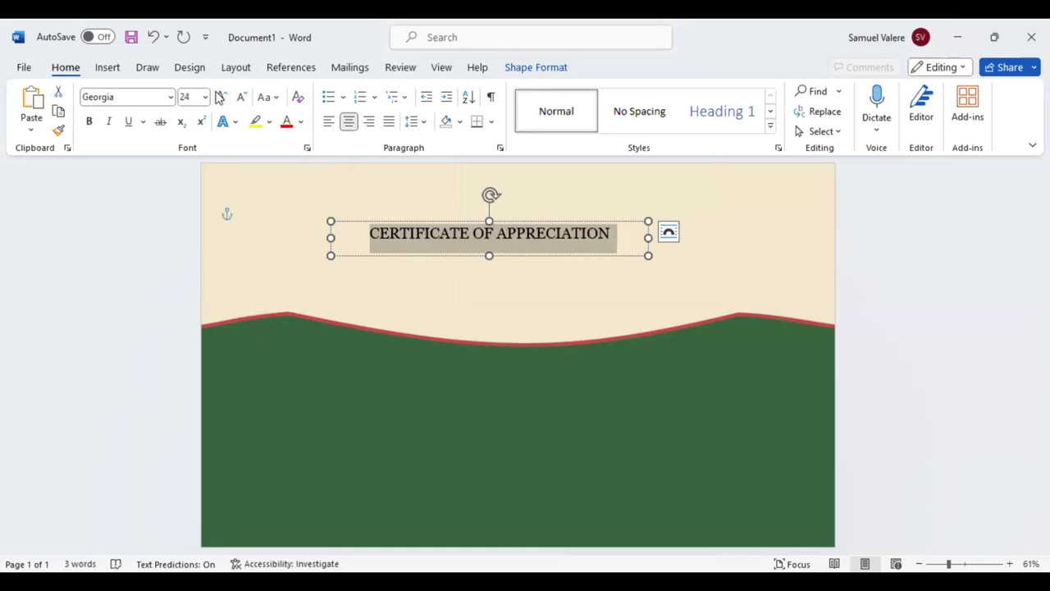
Expand the title's character spacing by 7 pt in the Font dialog's Advanced settings
{"action": "left_click", "coordinate": [308, 149]}
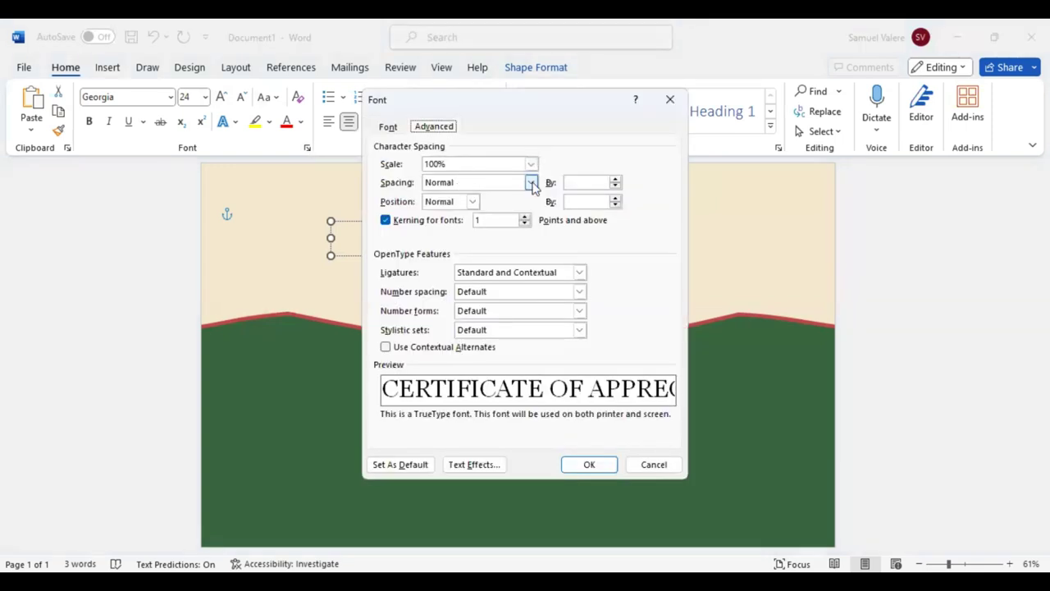
{"action": "left_click", "coordinate": [532, 182]}
{"action": "left_click", "coordinate": [467, 206]}
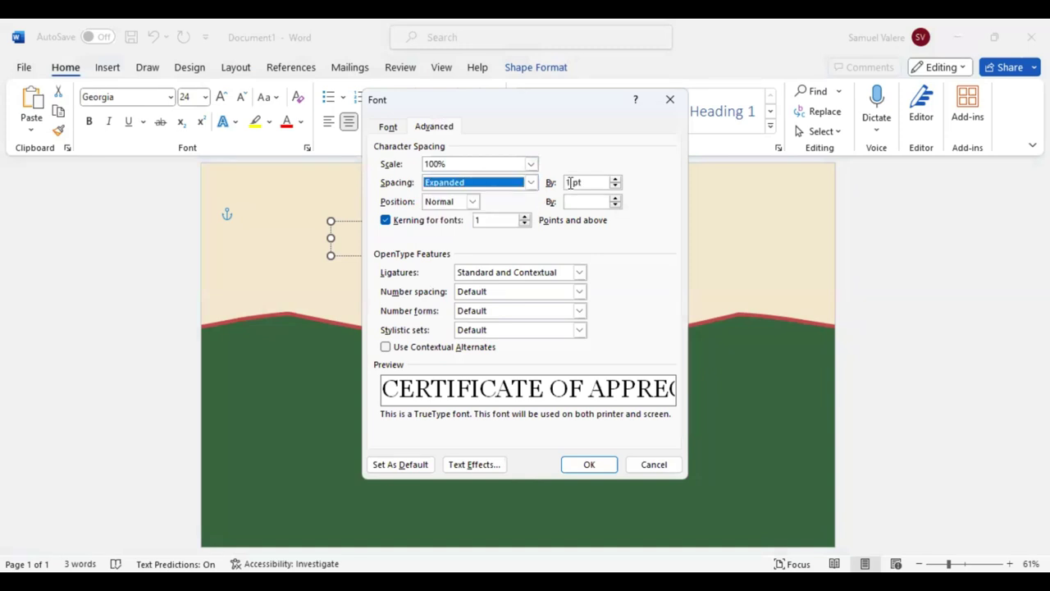
{"action": "left_click", "coordinate": [569, 183]}
{"action": "key", "text": "BackSpace"}
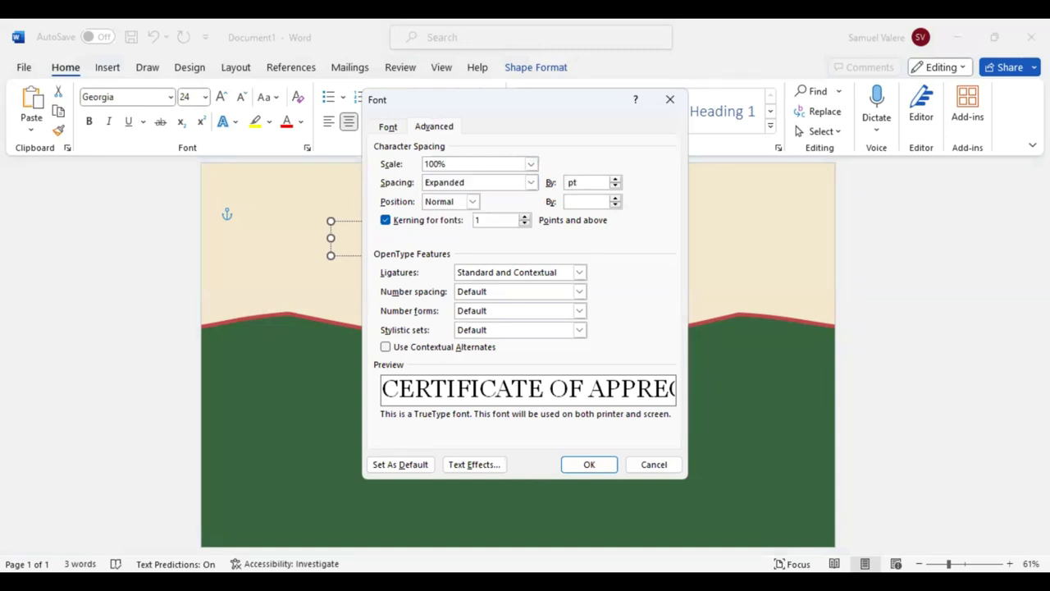
{"action": "type", "text": "7"}
{"action": "key", "text": "Return"}
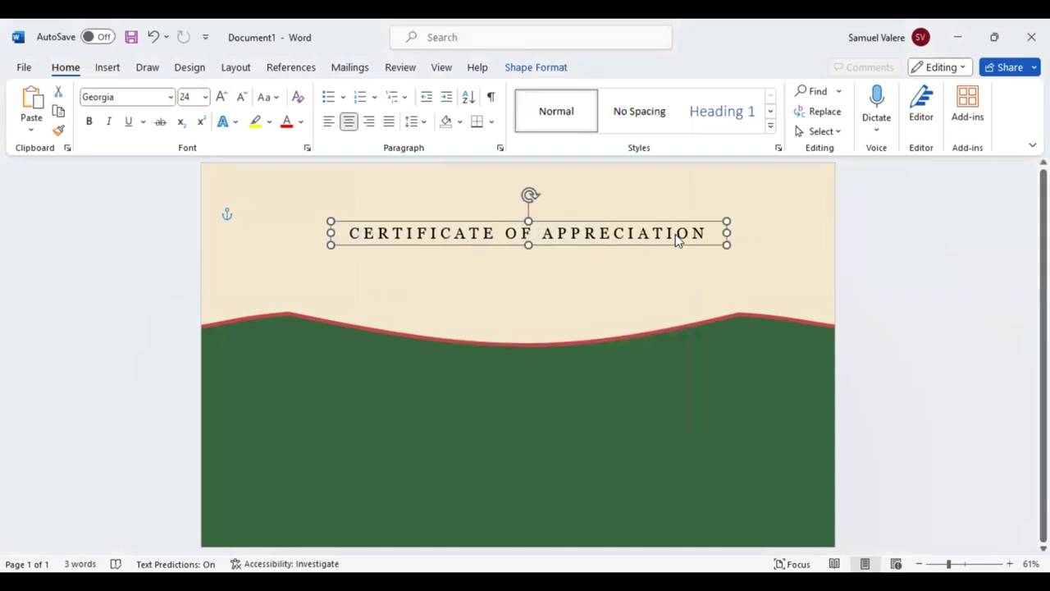
Centre the title box horizontally and lower the green wave's top edge slightly
{"action": "left_click_drag", "start_coordinate": [675, 234], "coordinate": [675, 235]}
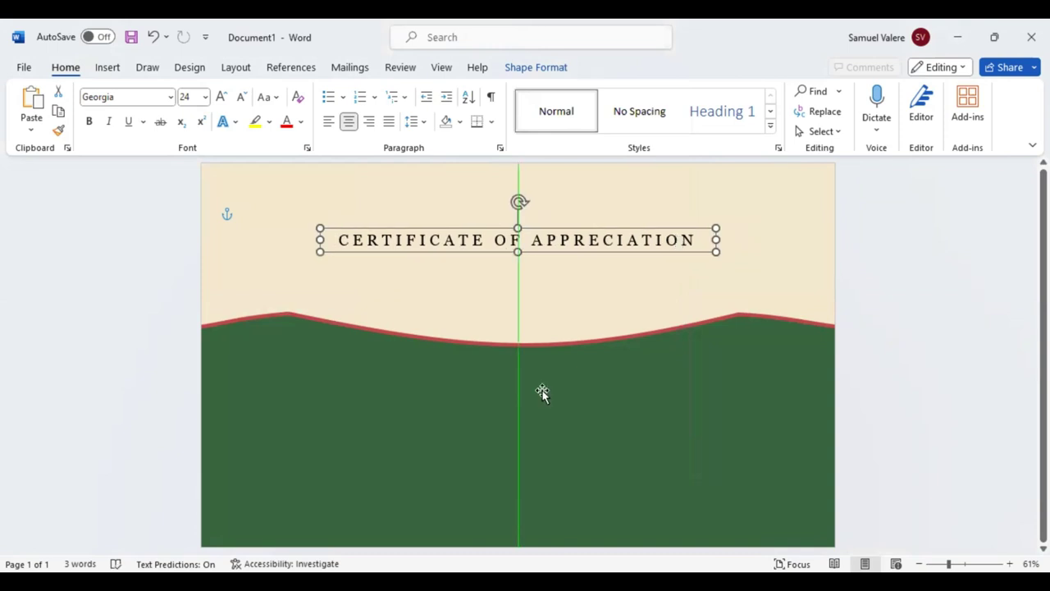
{"action": "left_click", "coordinate": [535, 361]}
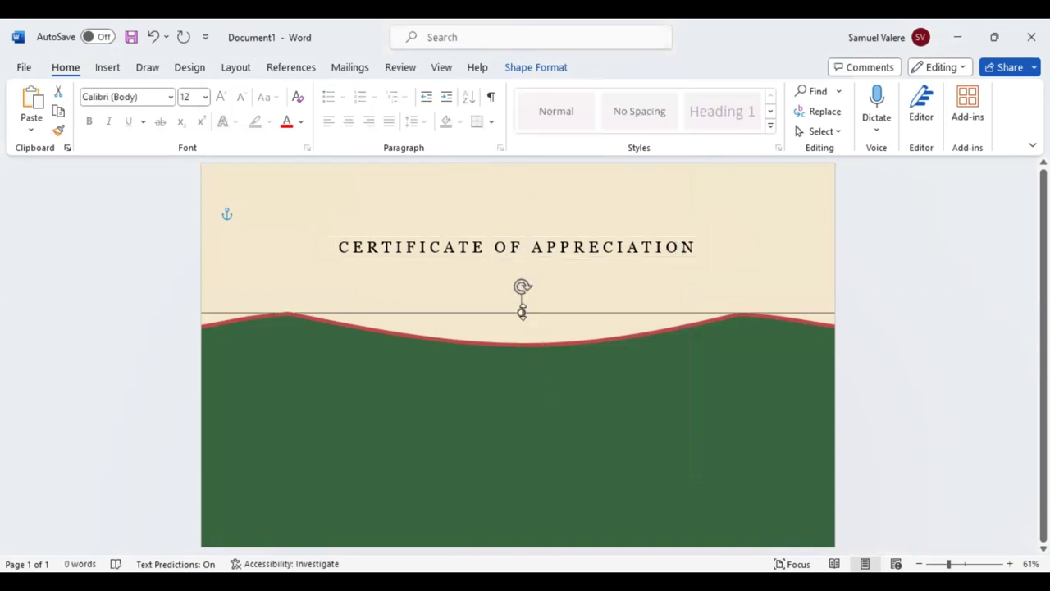
{"action": "left_click_drag", "start_coordinate": [522, 311], "coordinate": [522, 327]}
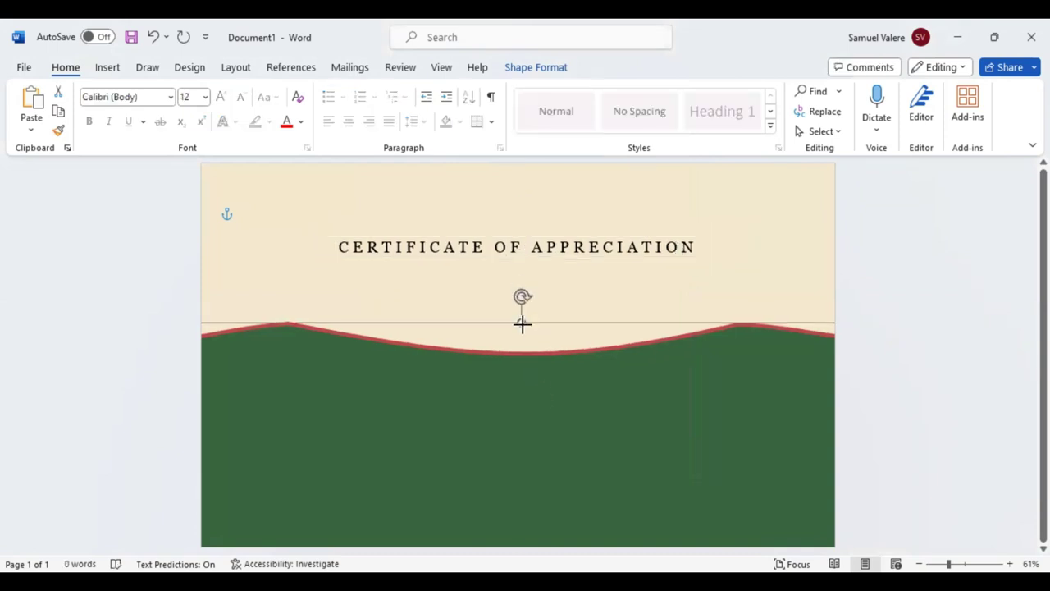
{"action": "left_click", "coordinate": [531, 265]}
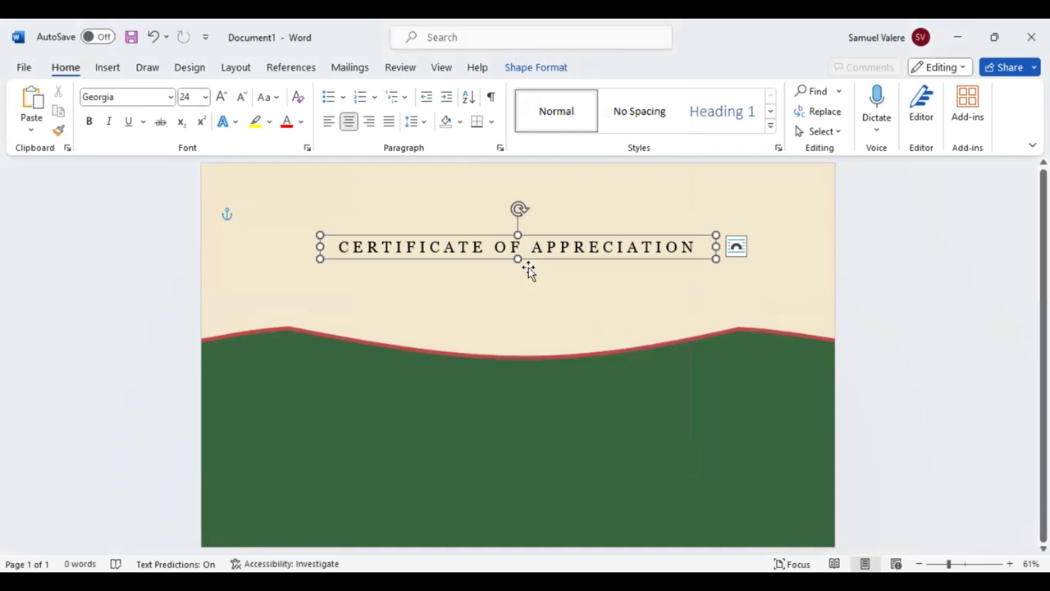
{"action": "left_click", "coordinate": [118, 69]}
{"action": "left_click", "coordinate": [239, 93]}
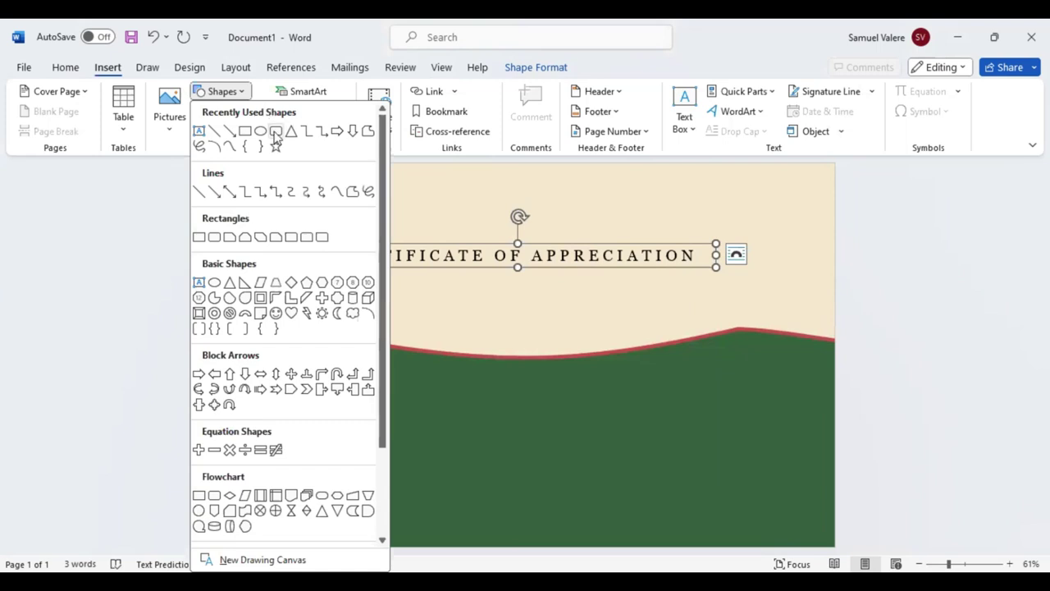
Add a rounded rectangle at the top centre of the page and widen it
{"action": "left_click", "coordinate": [276, 131]}
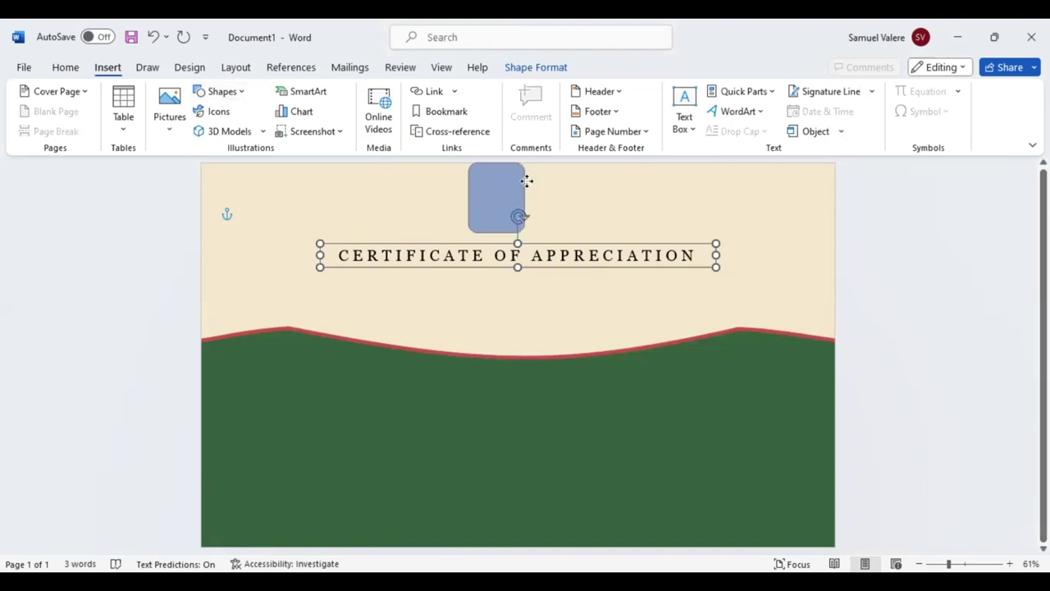
{"action": "left_click_drag", "start_coordinate": [528, 181], "coordinate": [572, 181]}
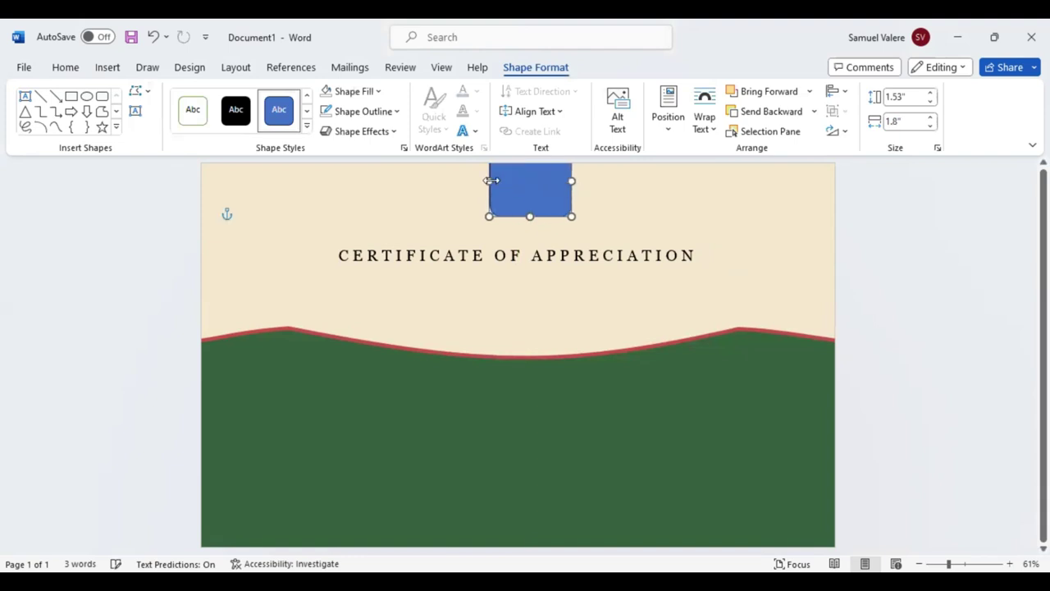
{"action": "mouse_move", "coordinate": [489, 181]}
{"action": "left_mouse_down"}
{"action": "mouse_move", "coordinate": [478, 181]}
{"action": "mouse_move", "coordinate": [517, 197]}
{"action": "left_mouse_up"}
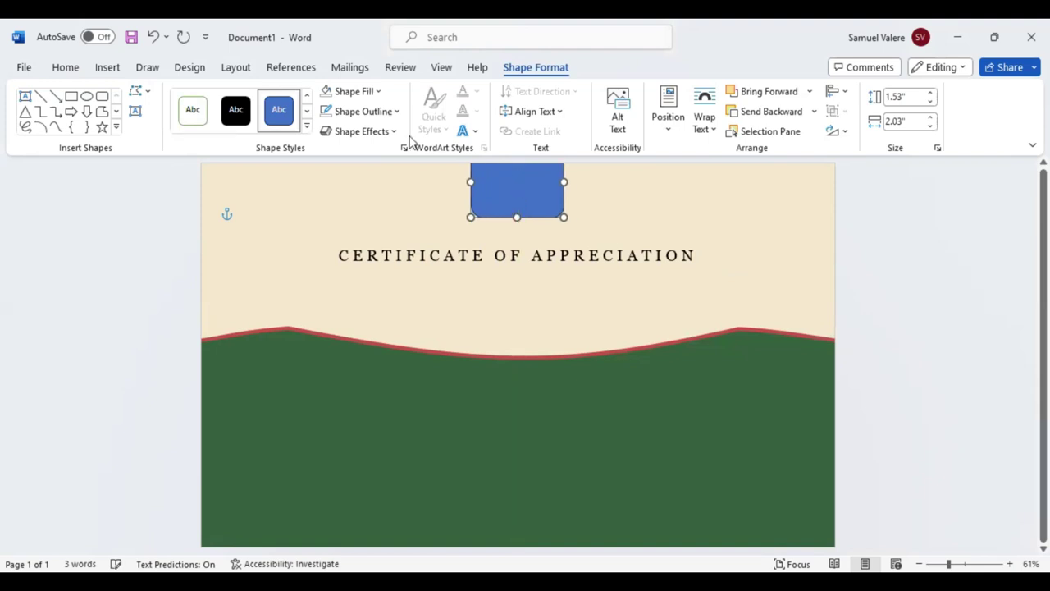
Edit the tab's points to form a pointed bottom tip and fill it dark green
{"action": "right_click", "coordinate": [515, 212]}
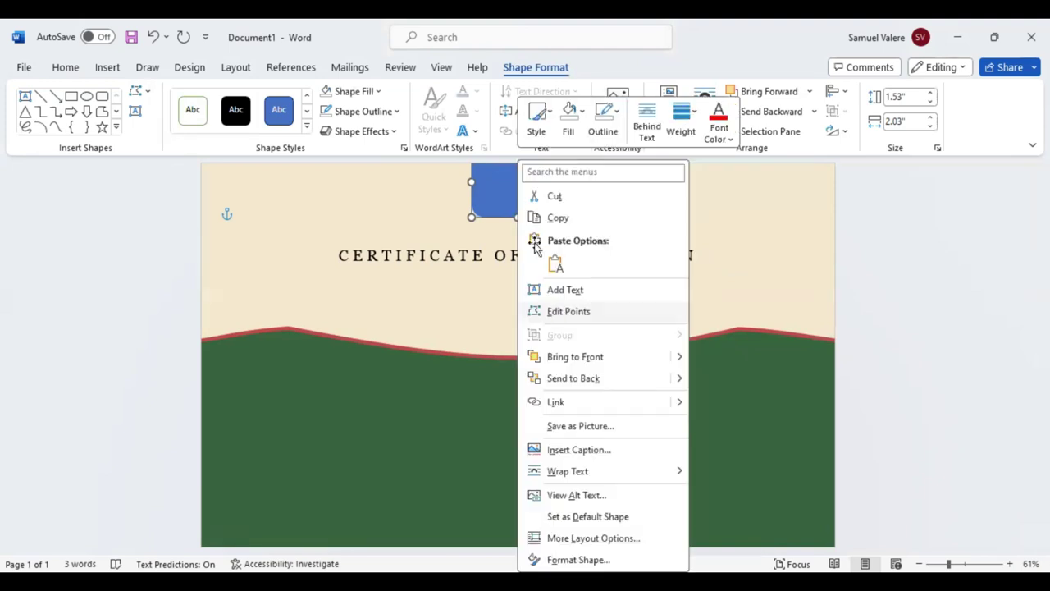
{"action": "key", "text": "Return"}
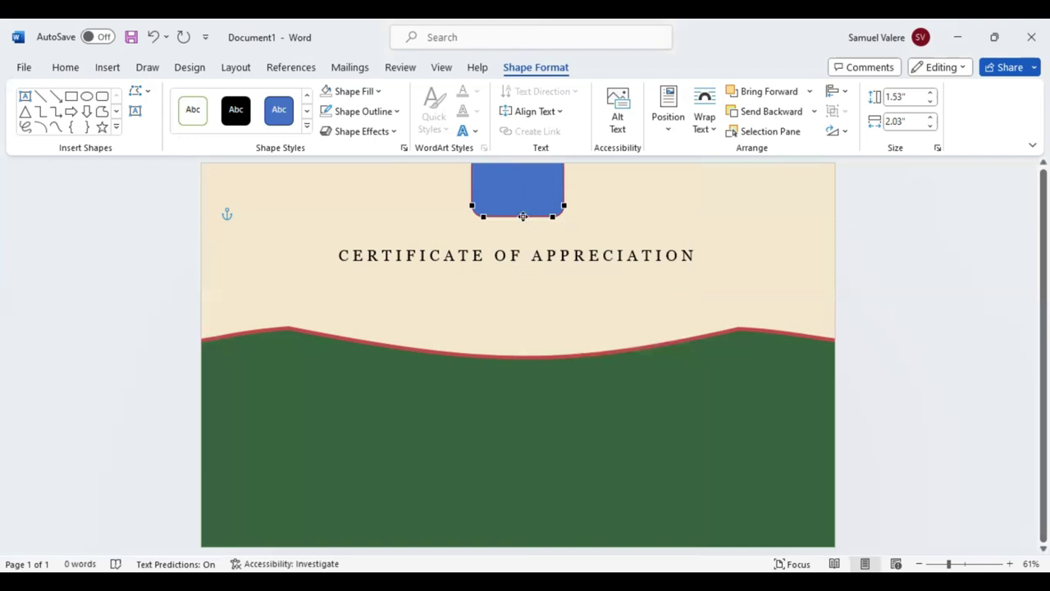
{"action": "left_click", "coordinate": [518, 217]}
{"action": "left_click_drag", "start_coordinate": [517, 217], "coordinate": [519, 231]}
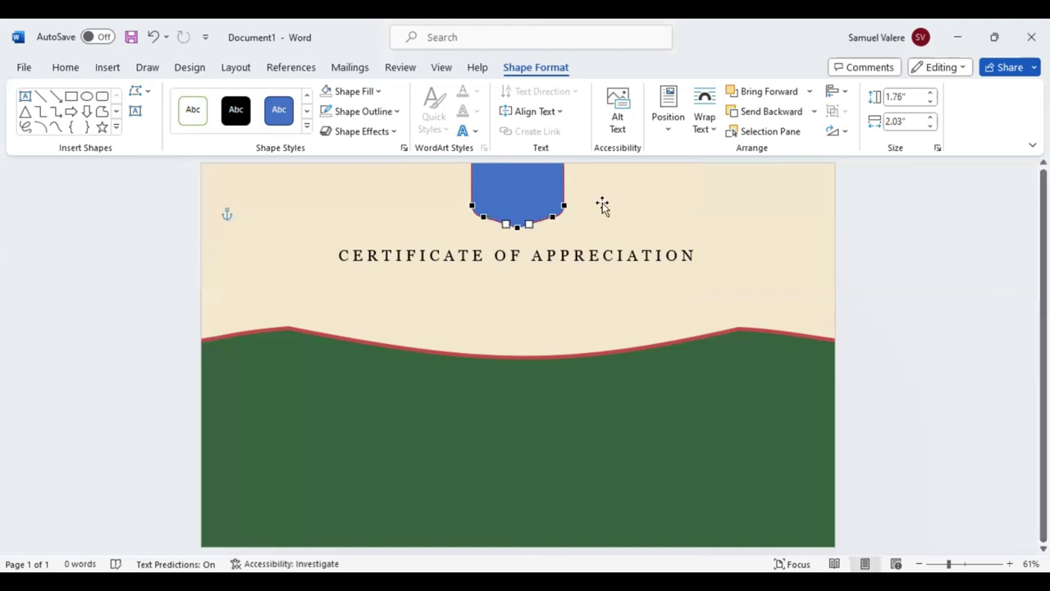
{"action": "left_click", "coordinate": [542, 195]}
{"action": "left_click_drag", "start_coordinate": [534, 192], "coordinate": [533, 192]}
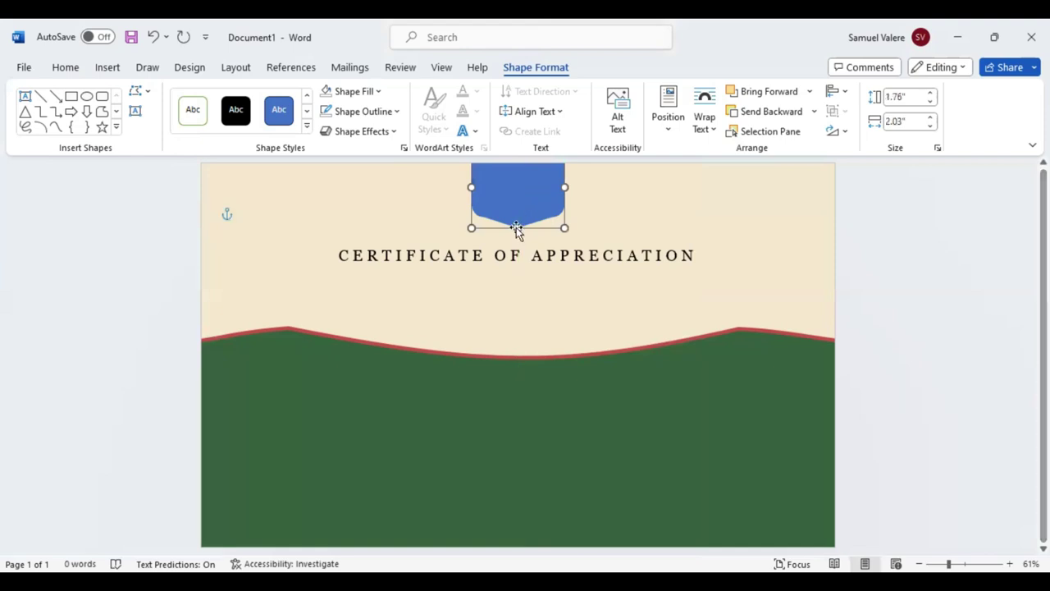
{"action": "left_click", "coordinate": [515, 222]}
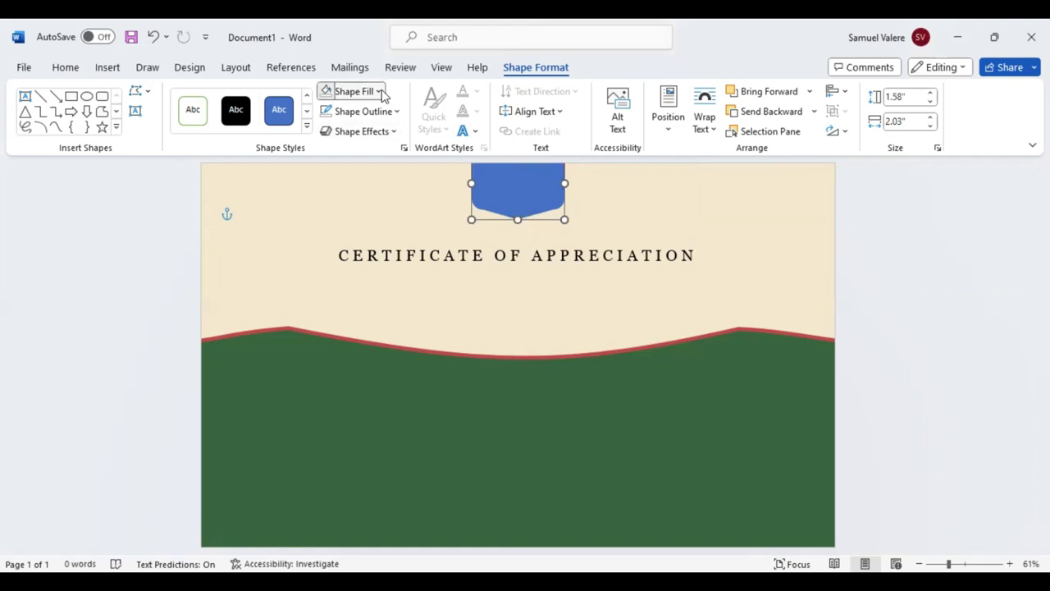
{"action": "left_click", "coordinate": [518, 212]}
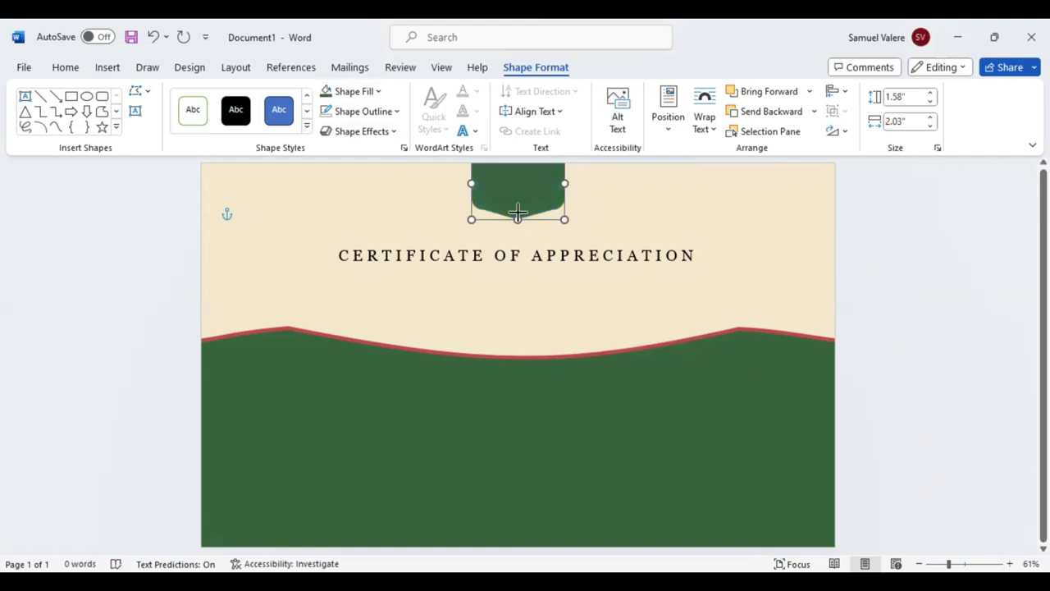
Move the CERTIFICATE OF APPRECIATION title up and colour its text red
{"action": "left_click", "coordinate": [538, 267]}
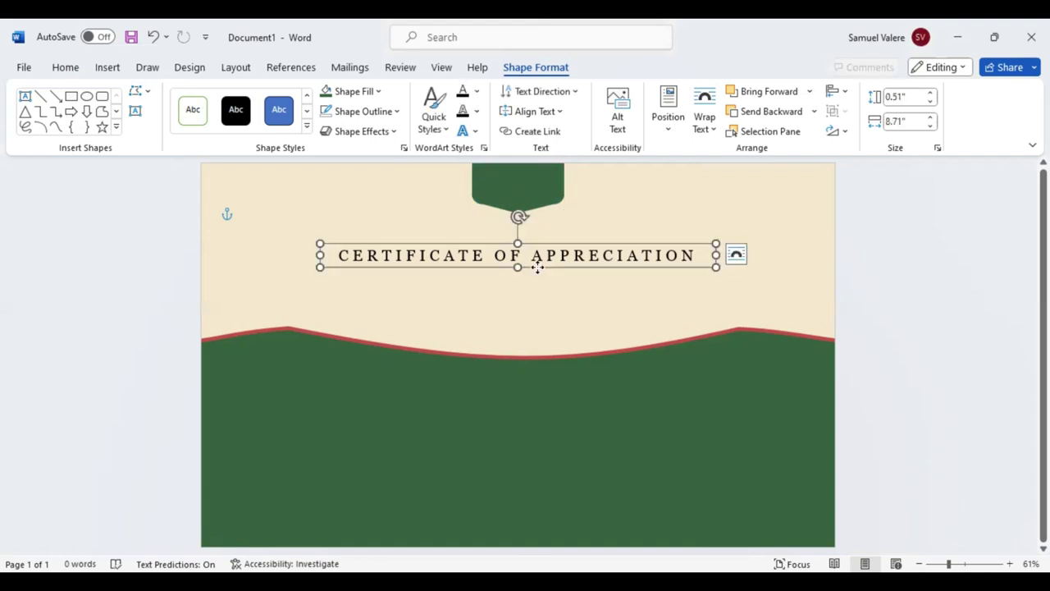
{"action": "left_click_drag", "start_coordinate": [536, 255], "coordinate": [548, 236]}
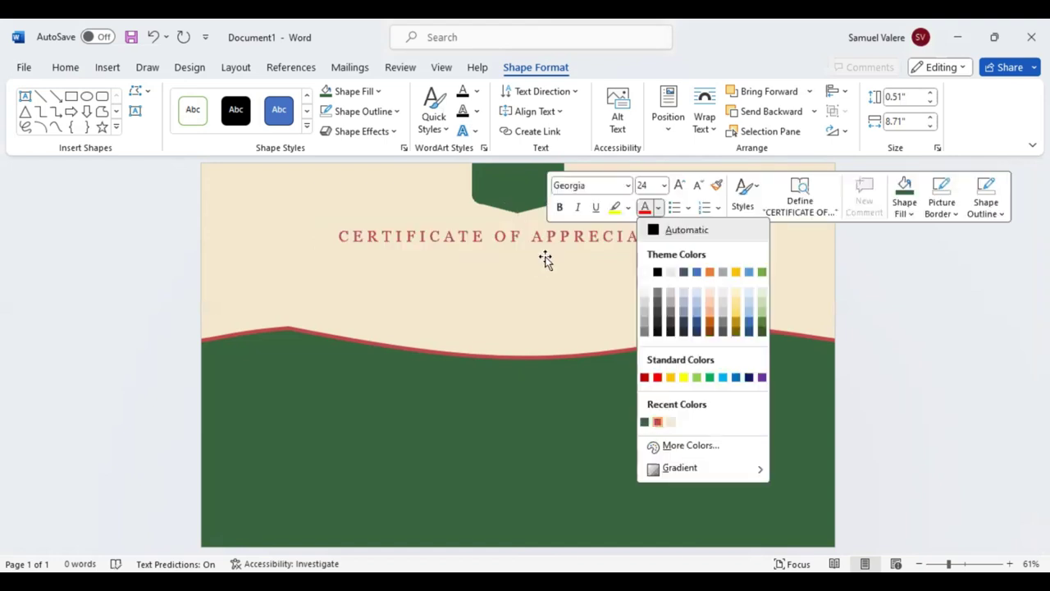
{"action": "key", "text": "Escape"}
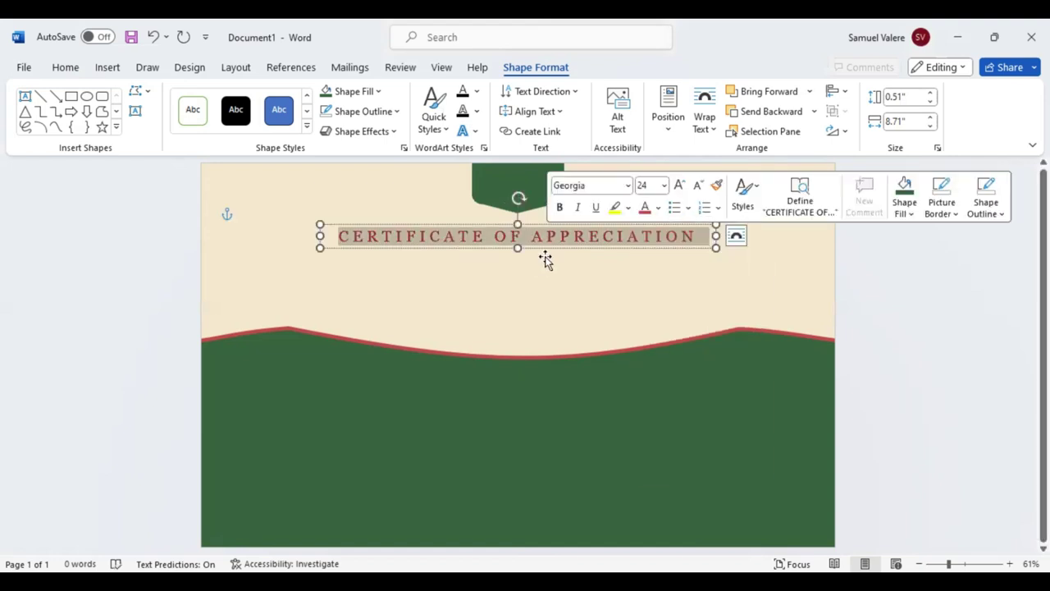
{"action": "key", "text": "Escape"}
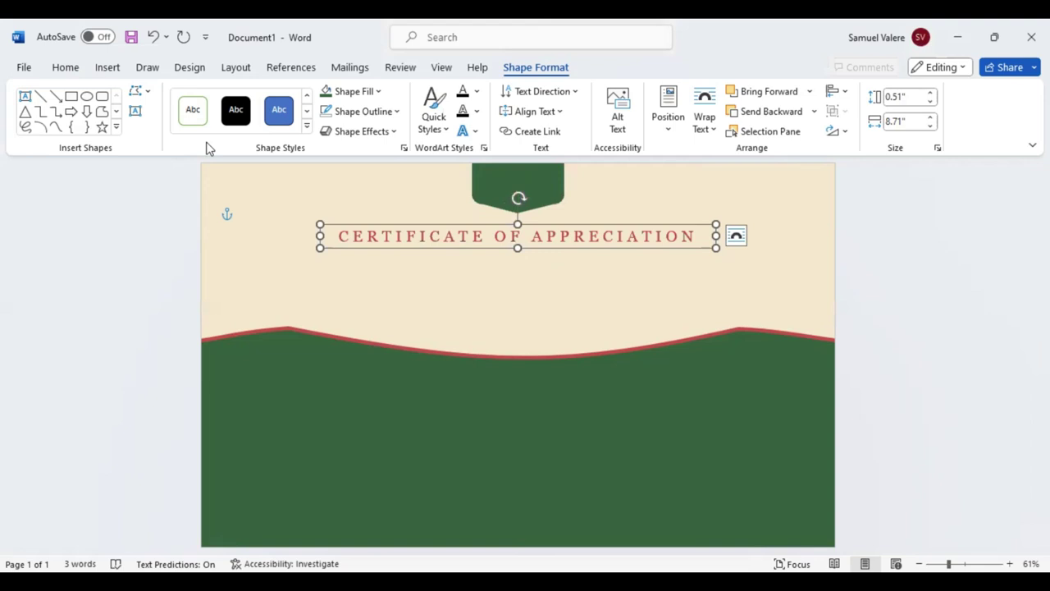
Draw a long rounded bar below the title, about 0.54" by 9.08"
{"action": "left_click", "coordinate": [102, 96]}
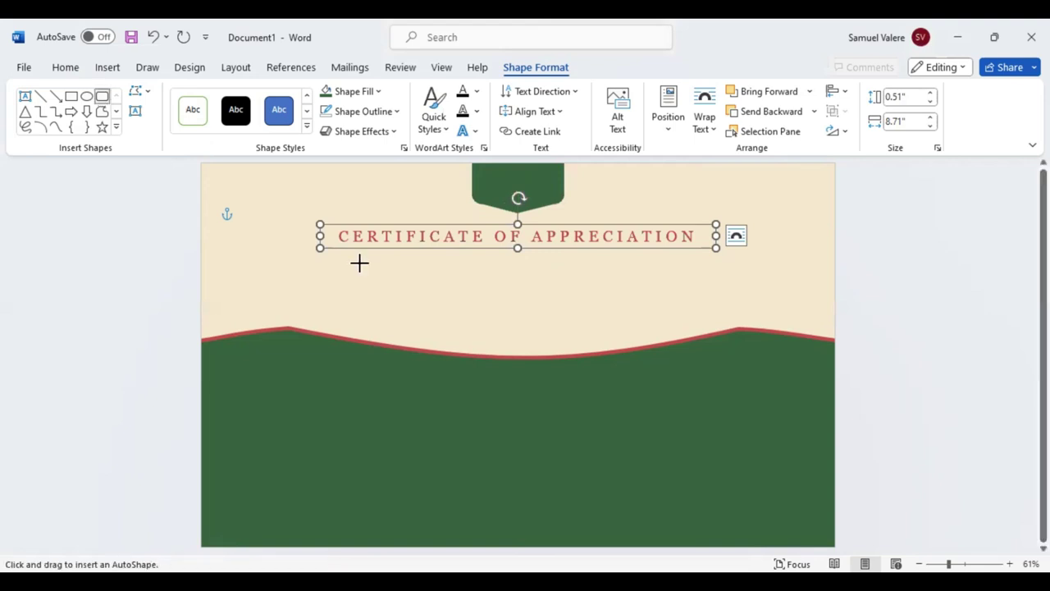
{"action": "left_click_drag", "start_coordinate": [359, 263], "coordinate": [744, 287]}
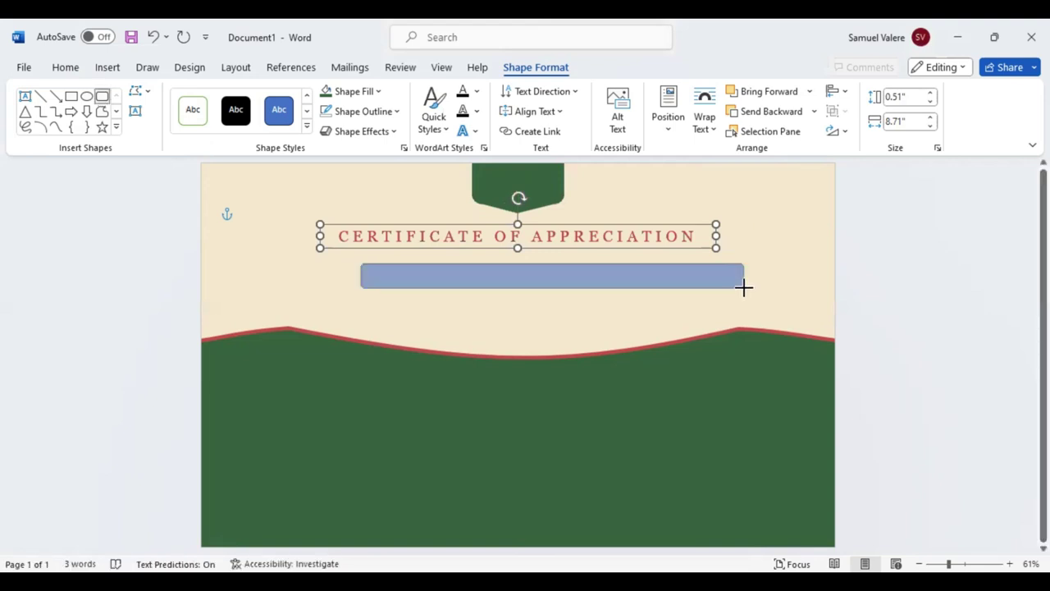
{"action": "left_click", "coordinate": [374, 275]}
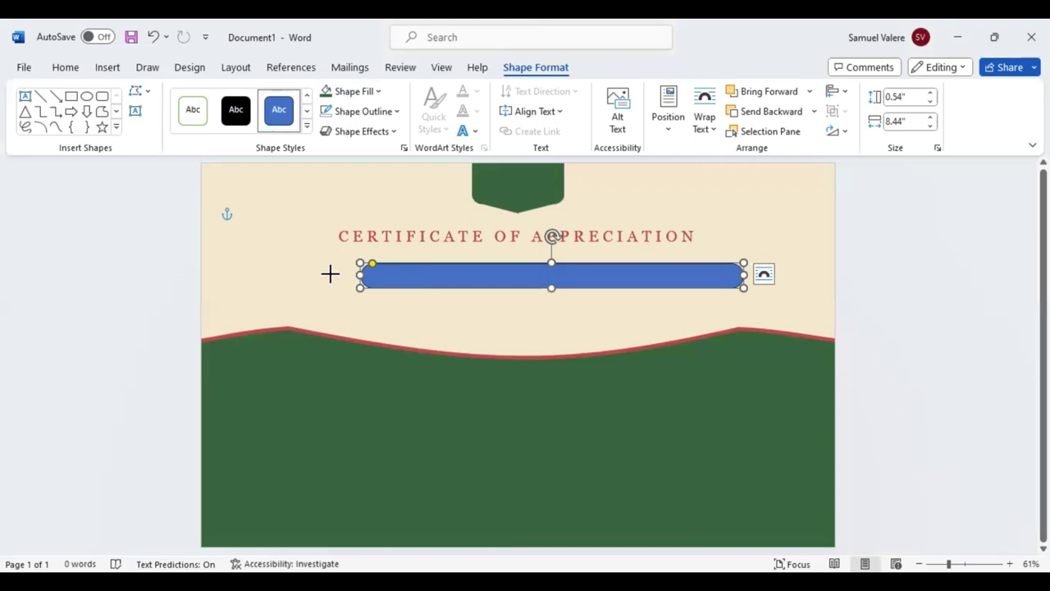
{"action": "left_click_drag", "start_coordinate": [330, 273], "coordinate": [330, 275]}
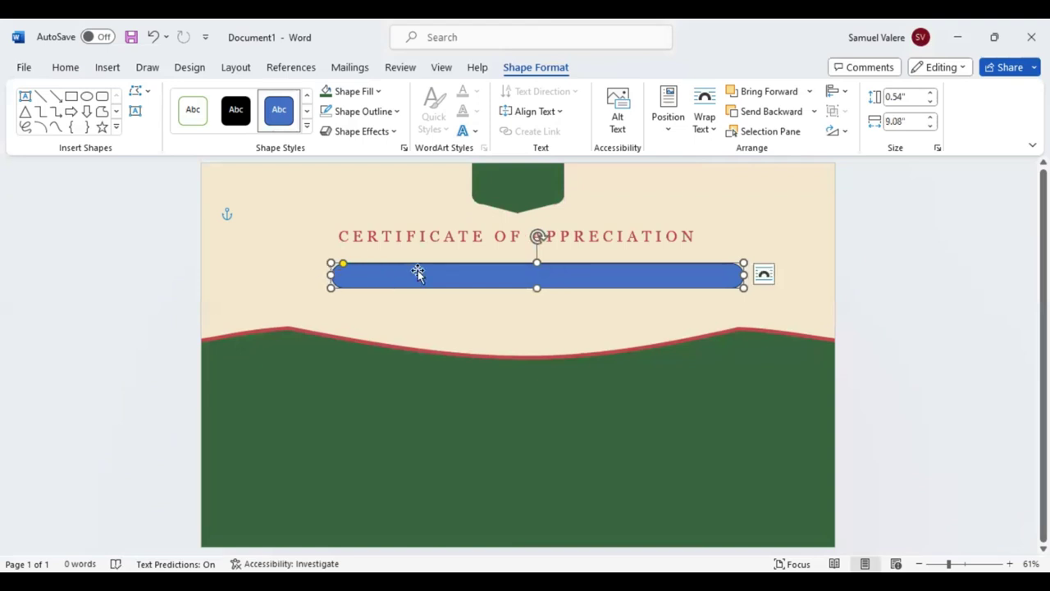
Draw a text box across the bar and type 'This Certificate is Greatly Presented To'
{"action": "left_click", "coordinate": [136, 111]}
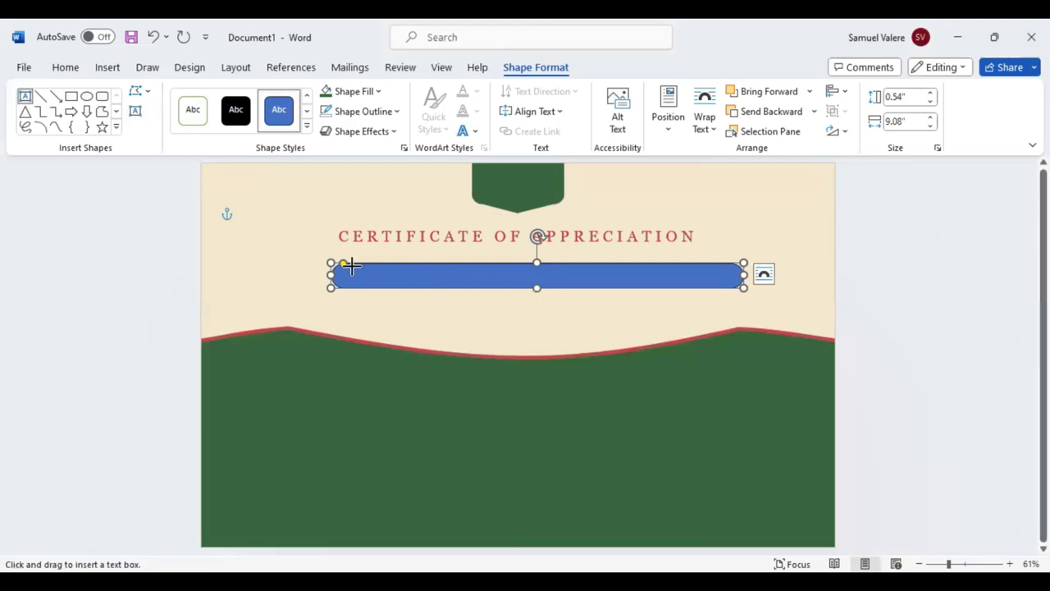
{"action": "left_click_drag", "start_coordinate": [350, 271], "coordinate": [653, 279]}
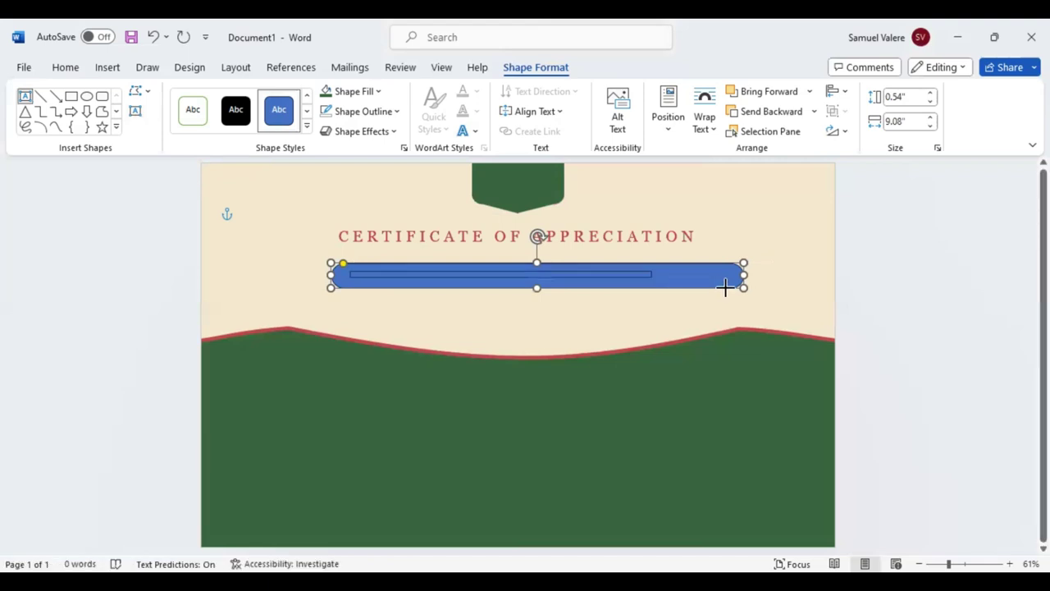
{"action": "left_click_drag", "start_coordinate": [724, 287], "coordinate": [736, 297]}
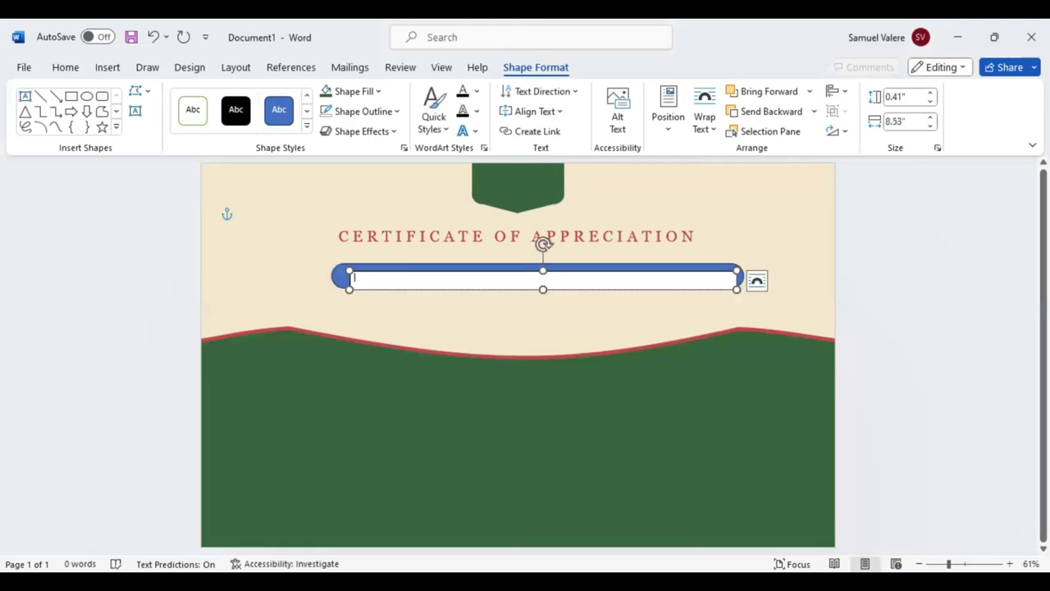
{"action": "type", "text": "This C"}
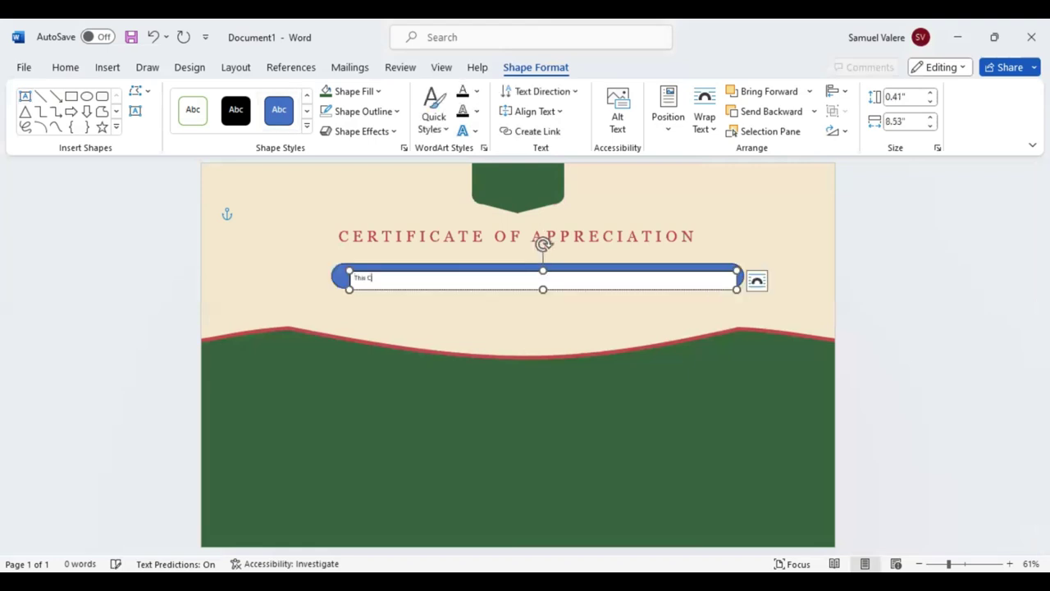
{"action": "type", "text": "ertifi"}
{"action": "type", "text": "cate is"}
{"action": "type", "text": " G"}
{"action": "type", "text": "reat"}
{"action": "type", "text": "ly Presented"}
{"action": "type", "text": " To"}
Select the whole line in the text box and centre it
{"action": "left_click", "coordinate": [424, 277]}
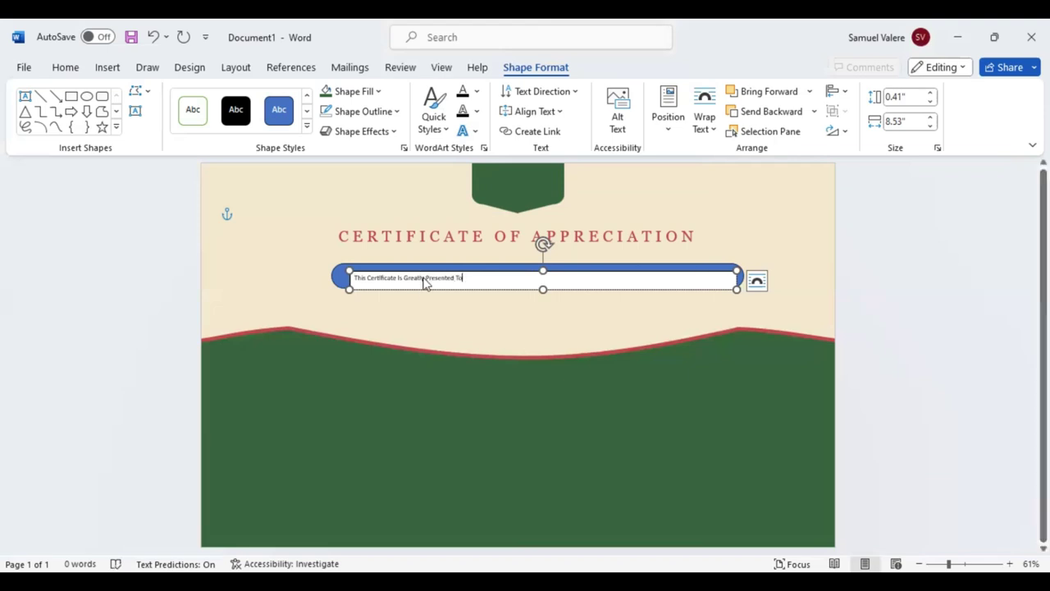
{"action": "key", "text": "ctrl+a"}
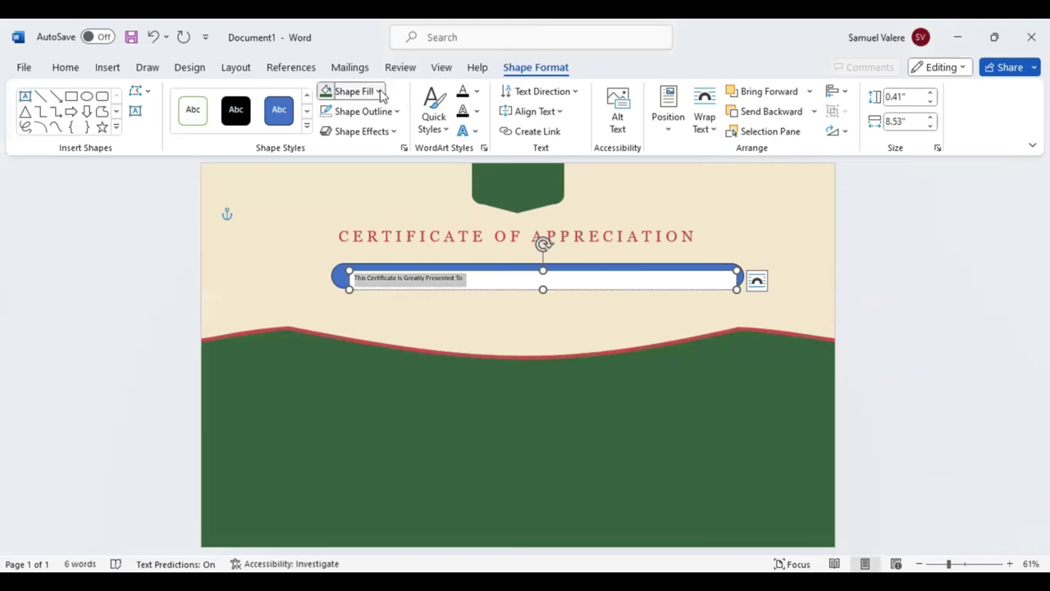
{"action": "left_click", "coordinate": [380, 92]}
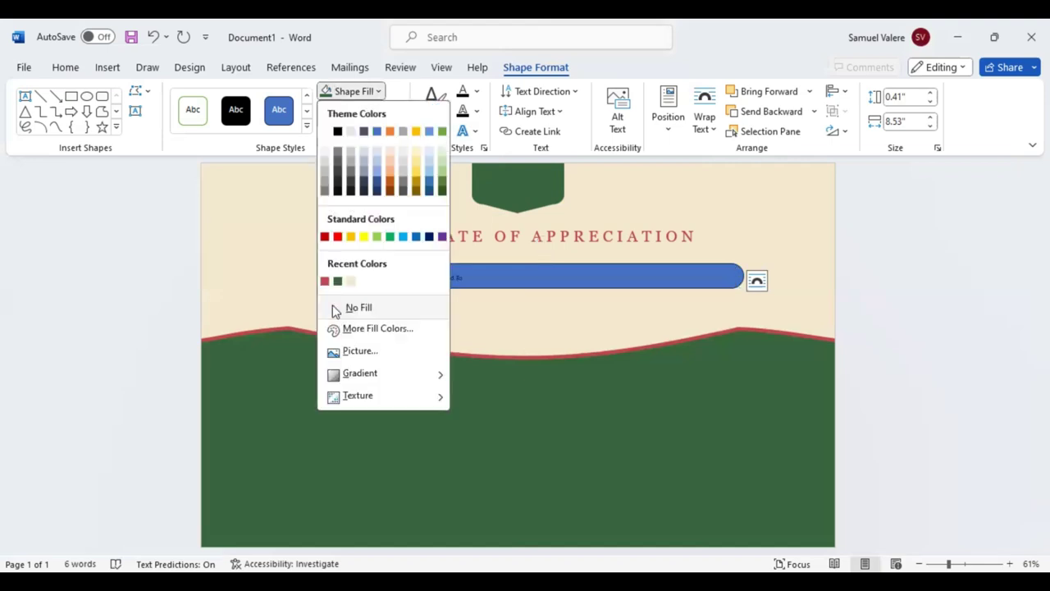
{"action": "key", "text": "Escape"}
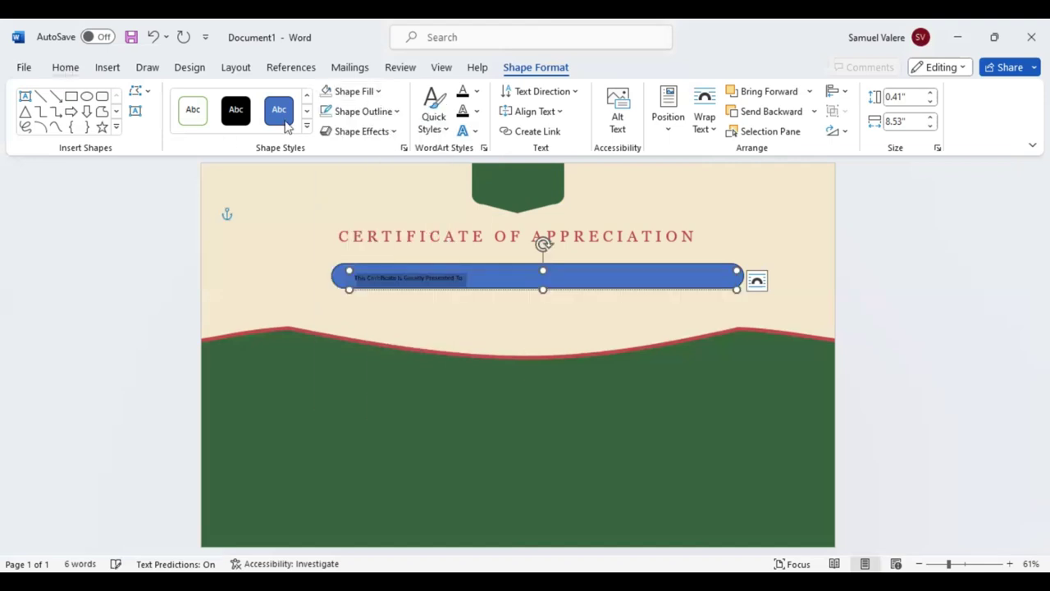
{"action": "key", "text": "alt+h"}
{"action": "key", "text": "a"}
{"action": "key", "text": "c"}
Set the line in Georgia 12 with expanded character spacing
{"action": "left_click", "coordinate": [221, 97]}
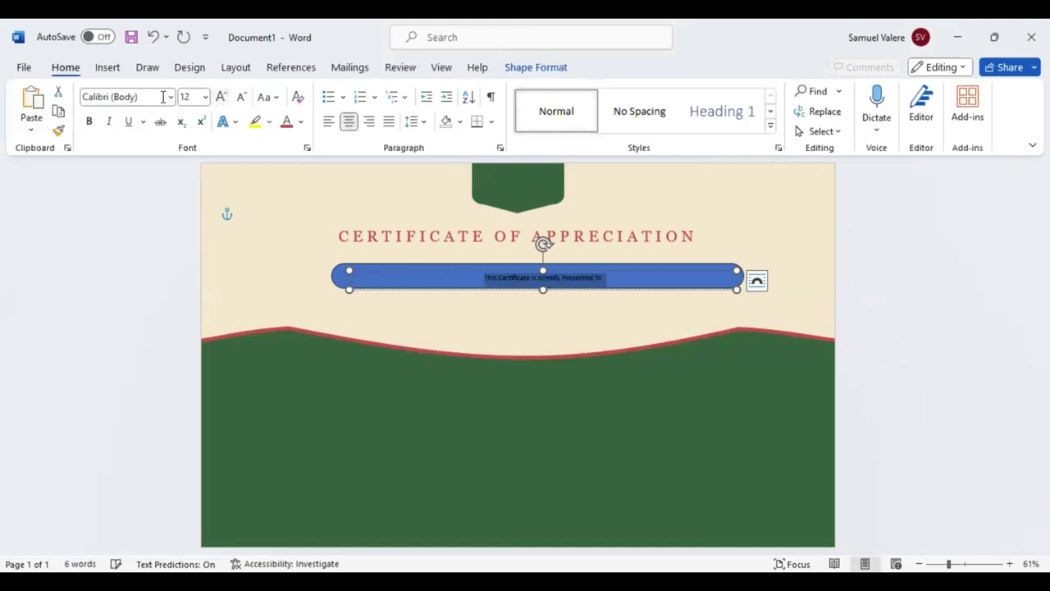
{"action": "key", "text": "ctrl+shift+f"}
{"action": "type", "text": "Georgia"}
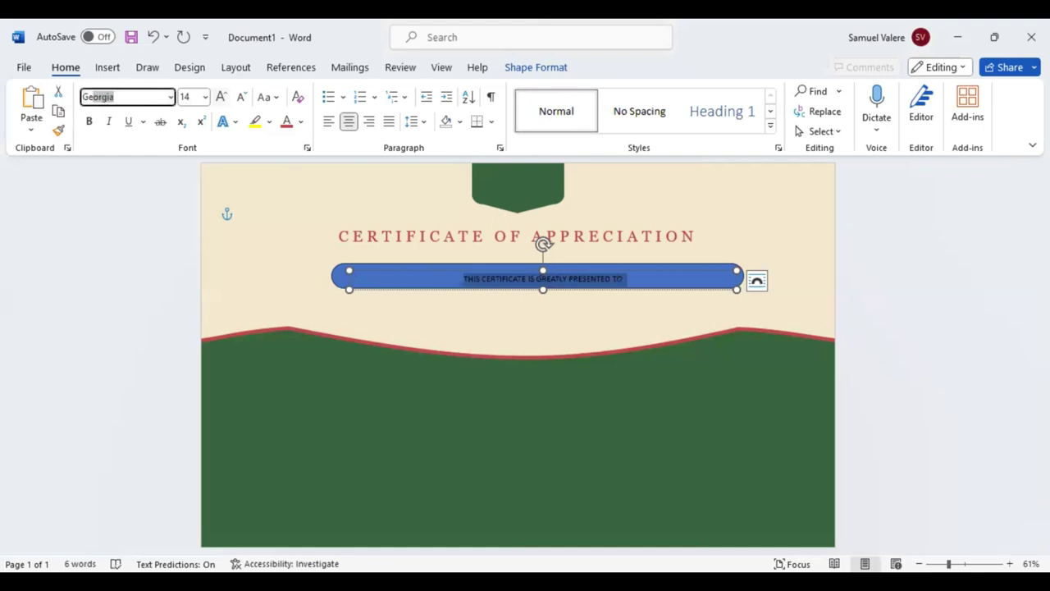
{"action": "key", "text": "Return"}
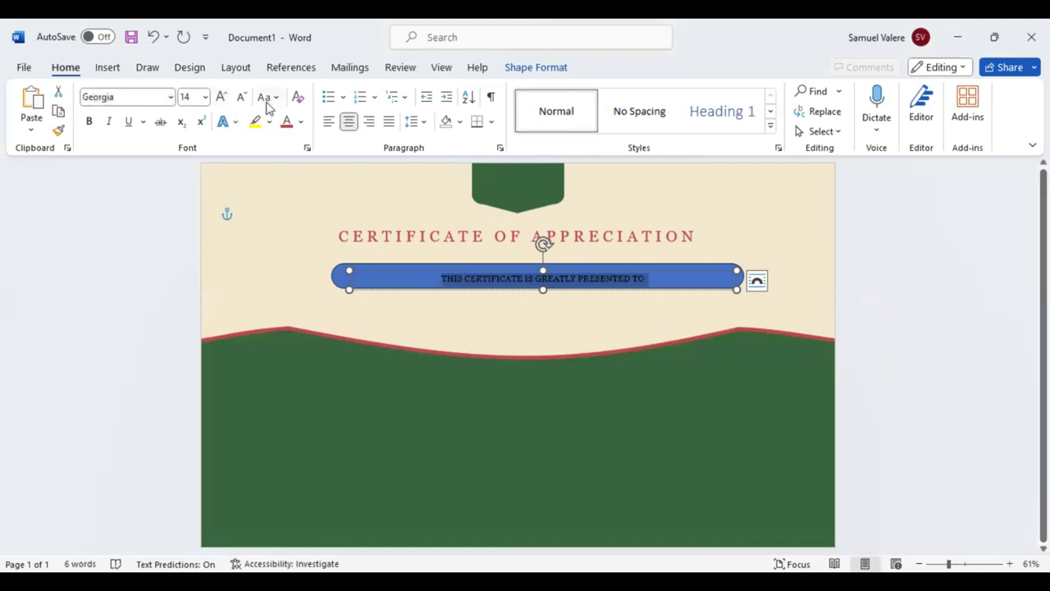
{"action": "left_click", "coordinate": [242, 97]}
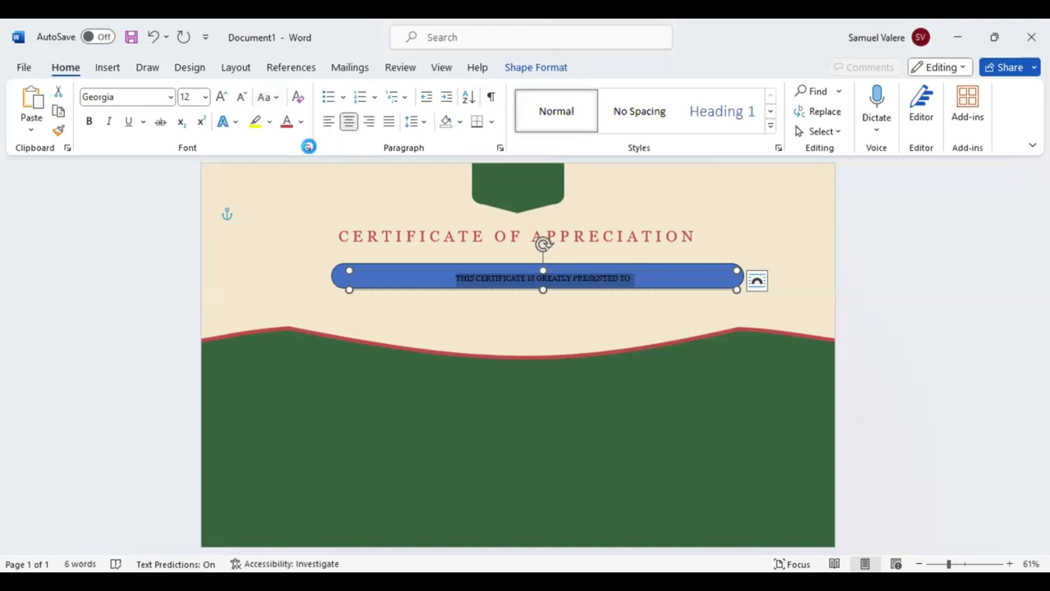
{"action": "left_click", "coordinate": [531, 182]}
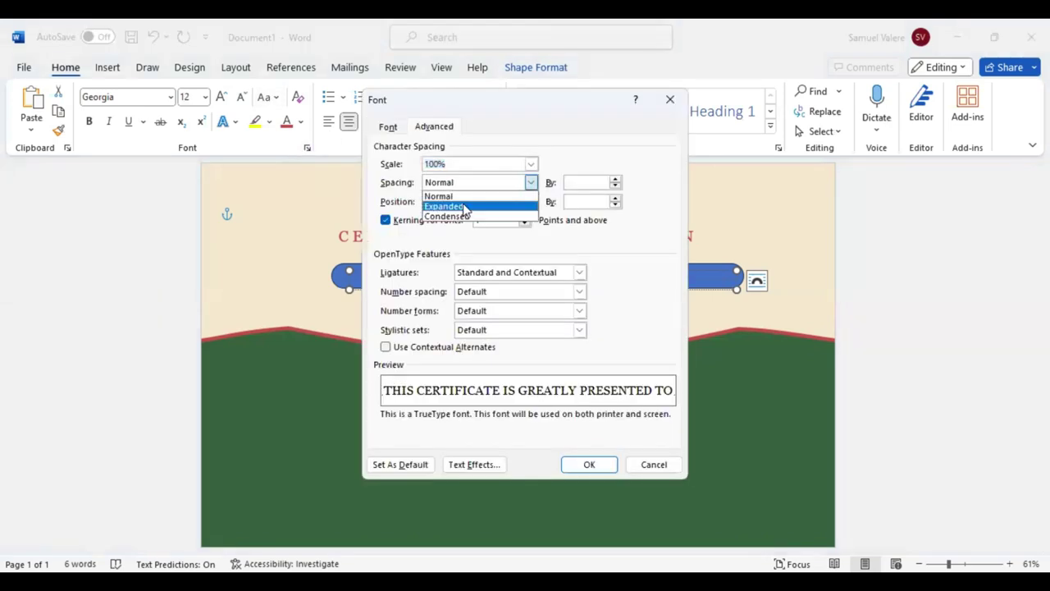
{"action": "left_click", "coordinate": [465, 207]}
{"action": "left_click", "coordinate": [572, 182]}
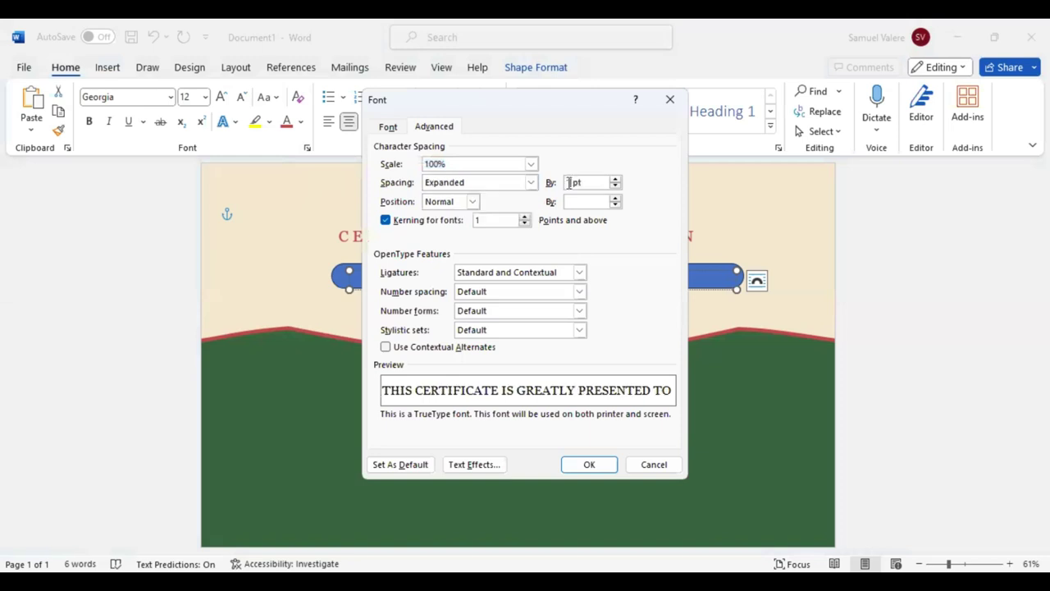
{"action": "type", "text": "0"}
{"action": "key", "text": "Return"}
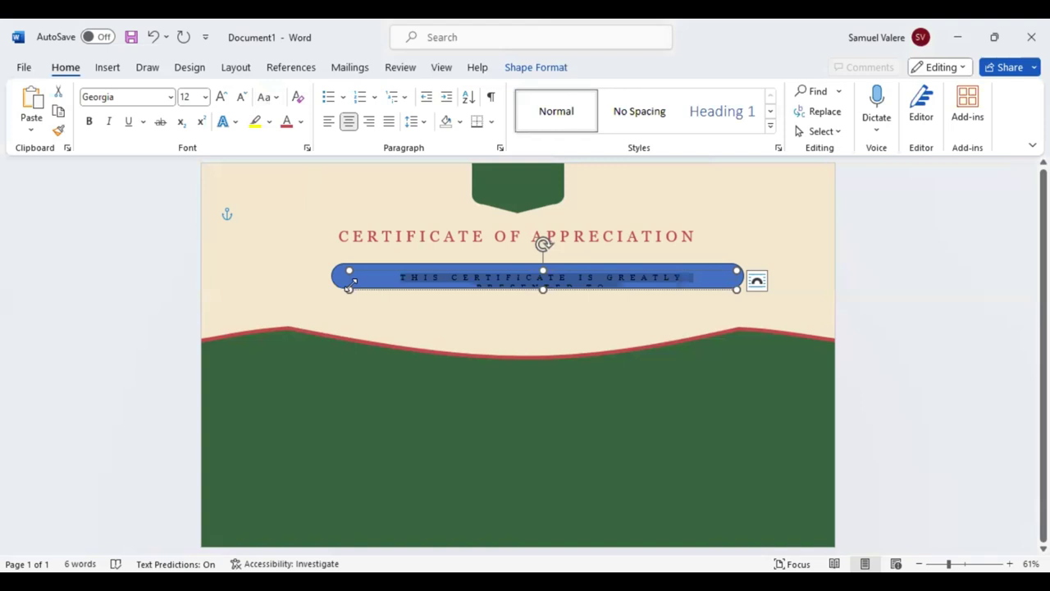
Widen the text box and the blue bar leftward so the line fits
{"action": "left_click_drag", "start_coordinate": [348, 286], "coordinate": [291, 283]}
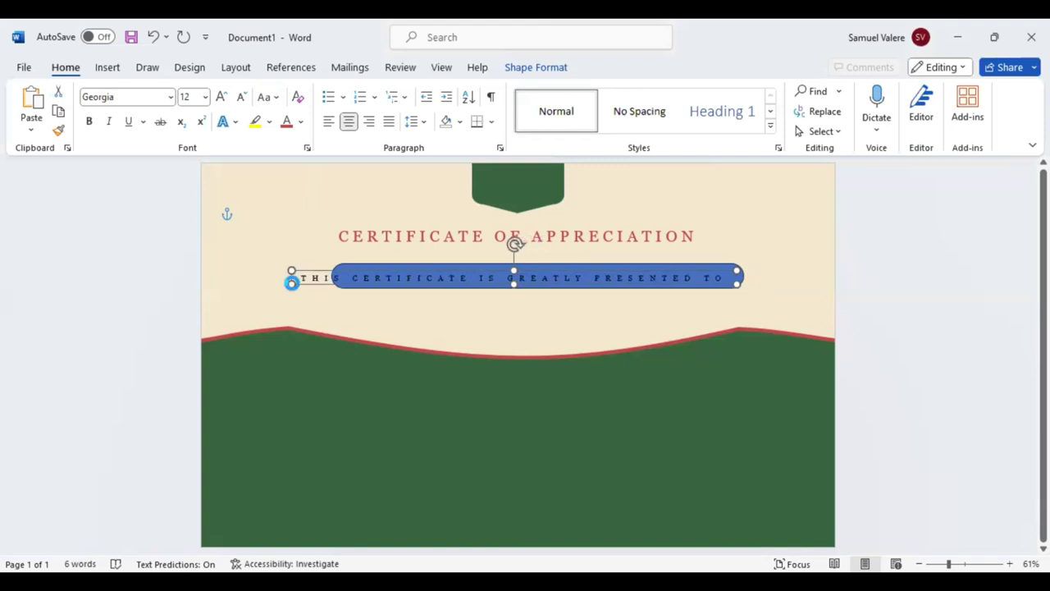
{"action": "left_click", "coordinate": [403, 265]}
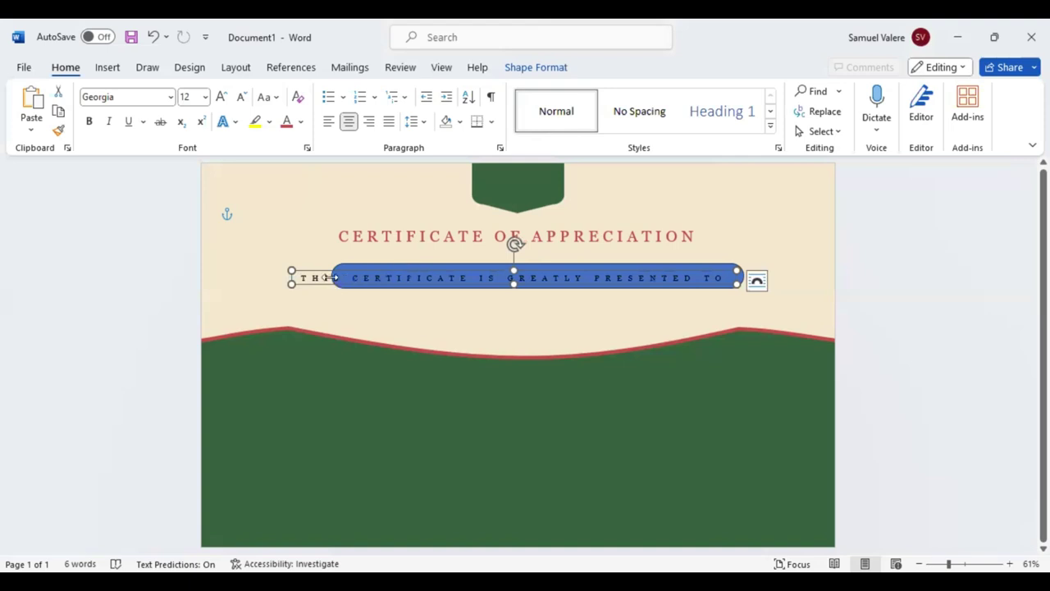
{"action": "left_click_drag", "start_coordinate": [332, 278], "coordinate": [299, 275]}
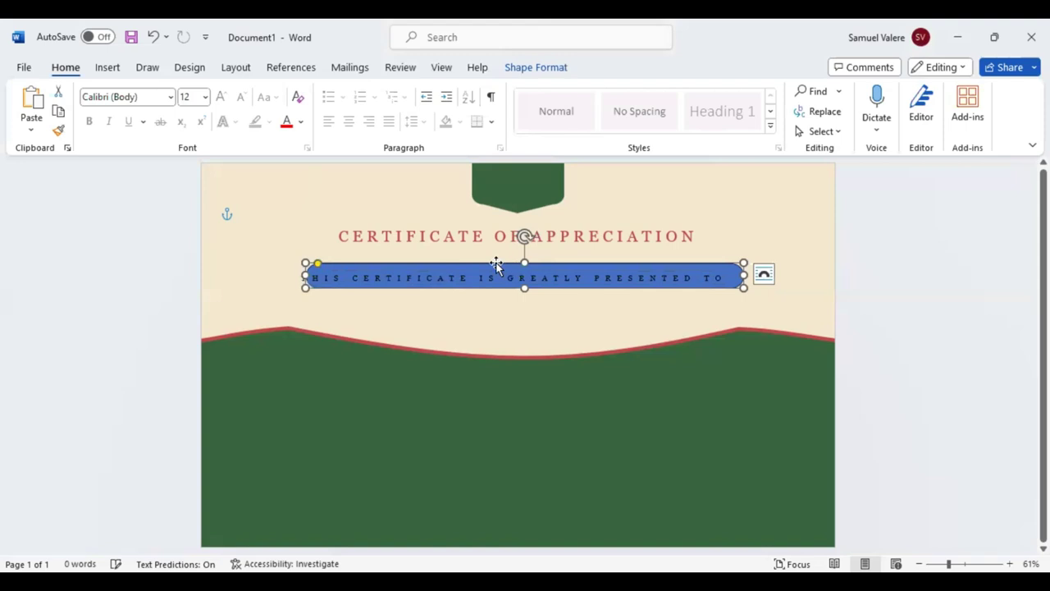
Fill the bar with the recent dark green and nudge it under the title
{"action": "left_click", "coordinate": [535, 70]}
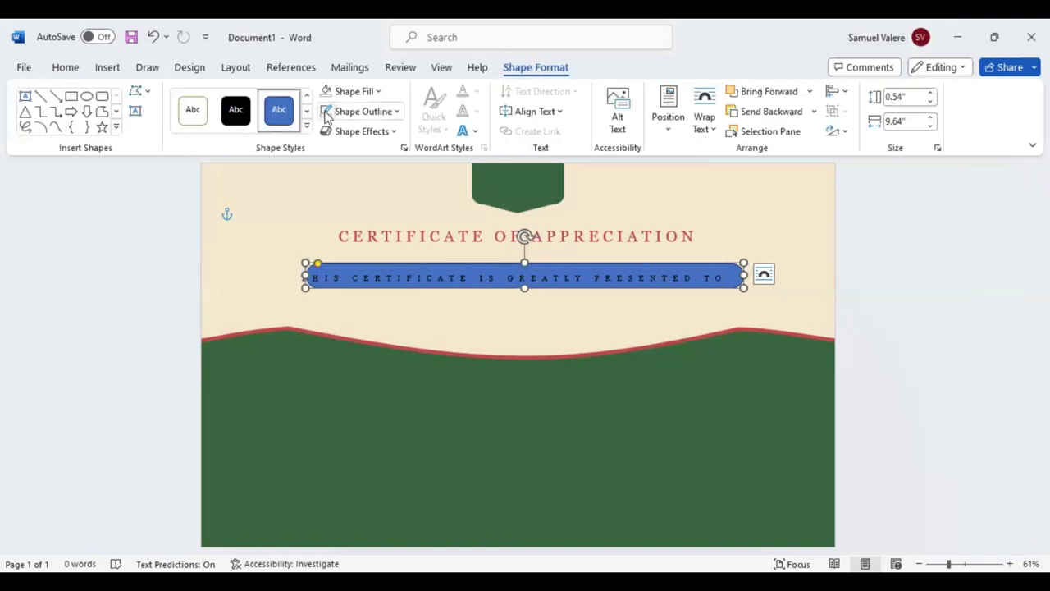
{"action": "left_click", "coordinate": [378, 93]}
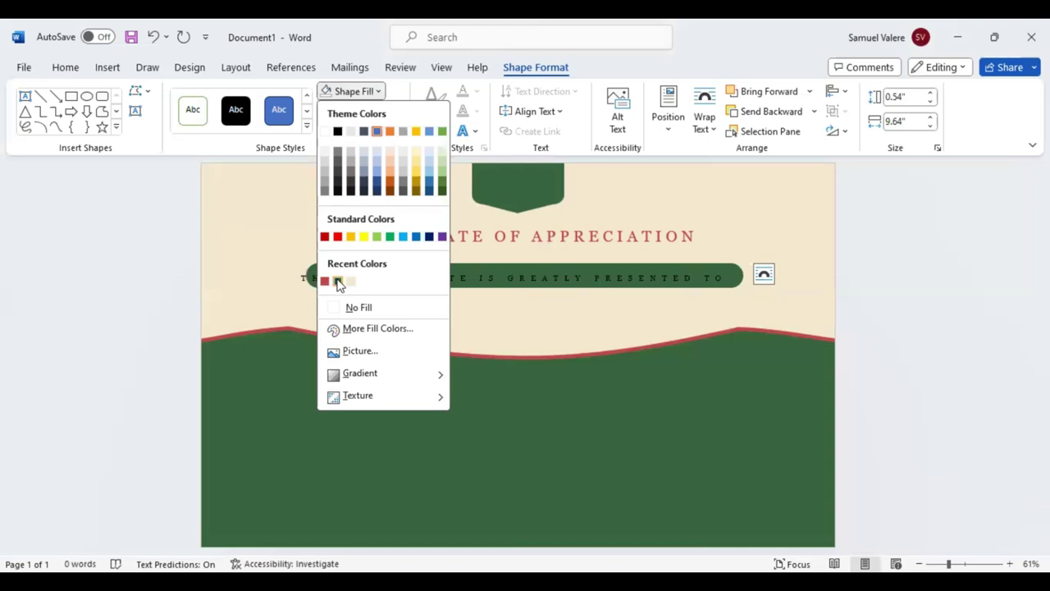
{"action": "left_click_drag", "start_coordinate": [527, 267], "coordinate": [479, 256]}
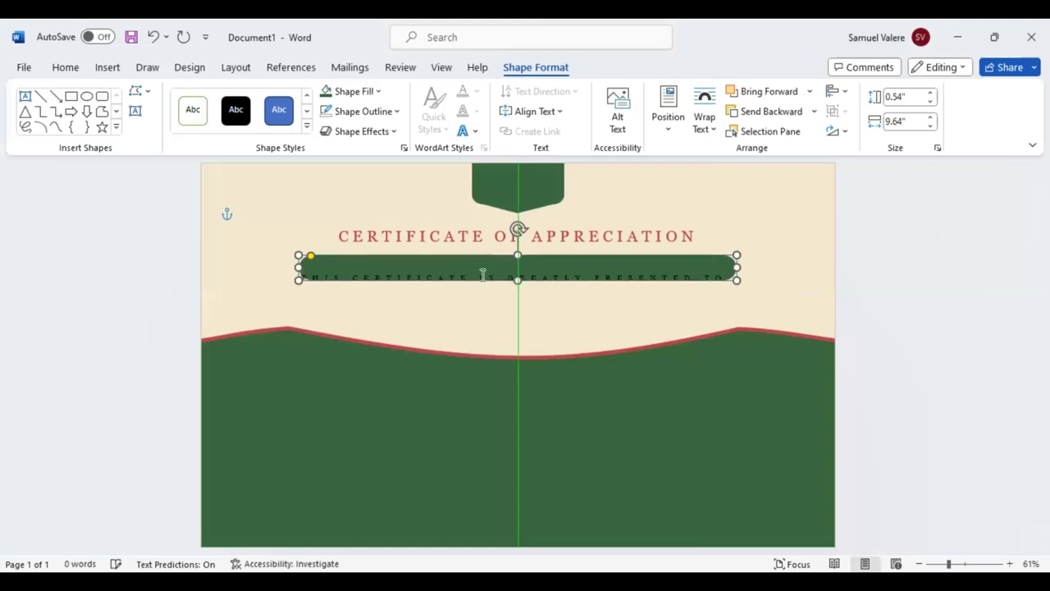
{"action": "left_click", "coordinate": [451, 263]}
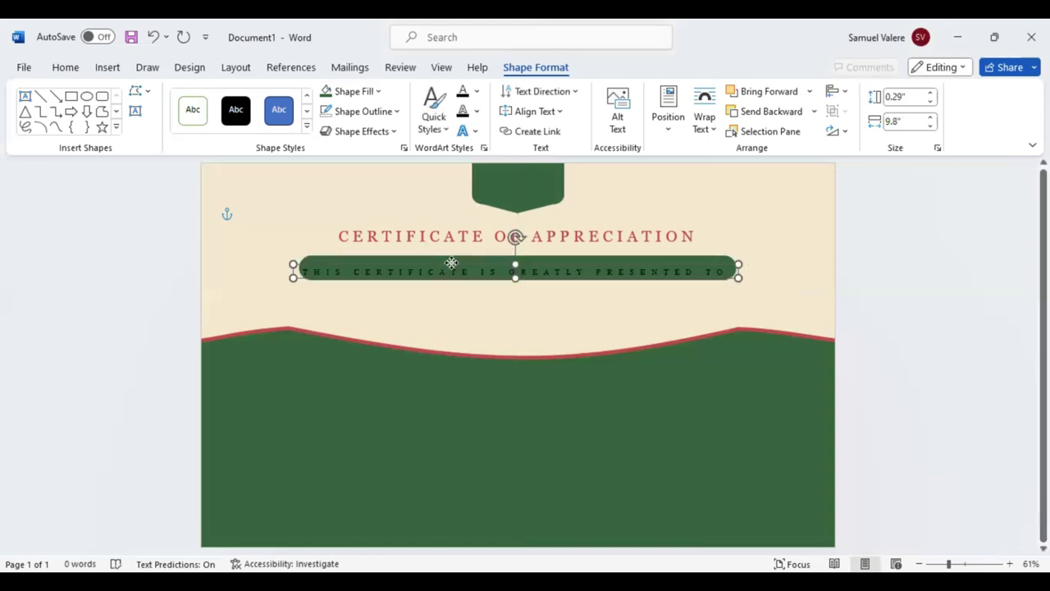
{"action": "left_click_drag", "start_coordinate": [451, 262], "coordinate": [454, 260]}
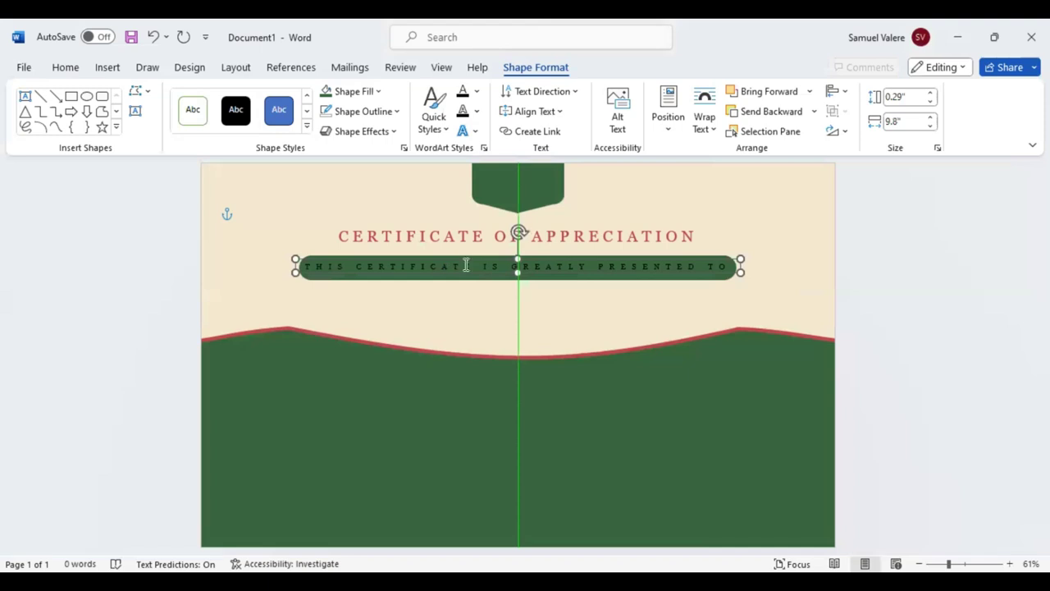
{"action": "left_click_drag", "start_coordinate": [465, 265], "coordinate": [465, 264]}
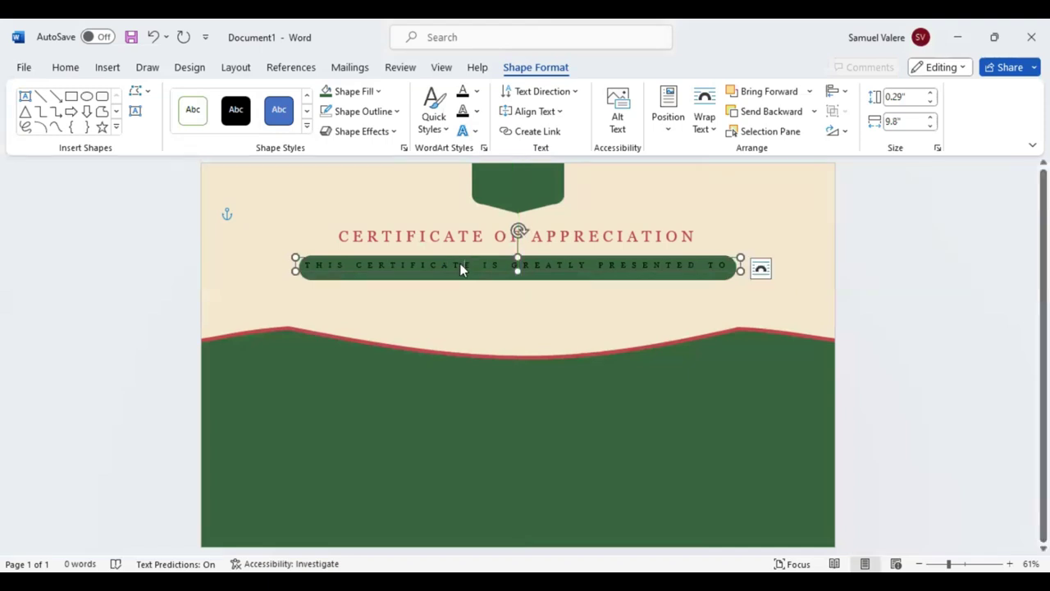
Colour the bar's text light beige, undoing an accidental height change
{"action": "triple_click", "coordinate": [459, 265]}
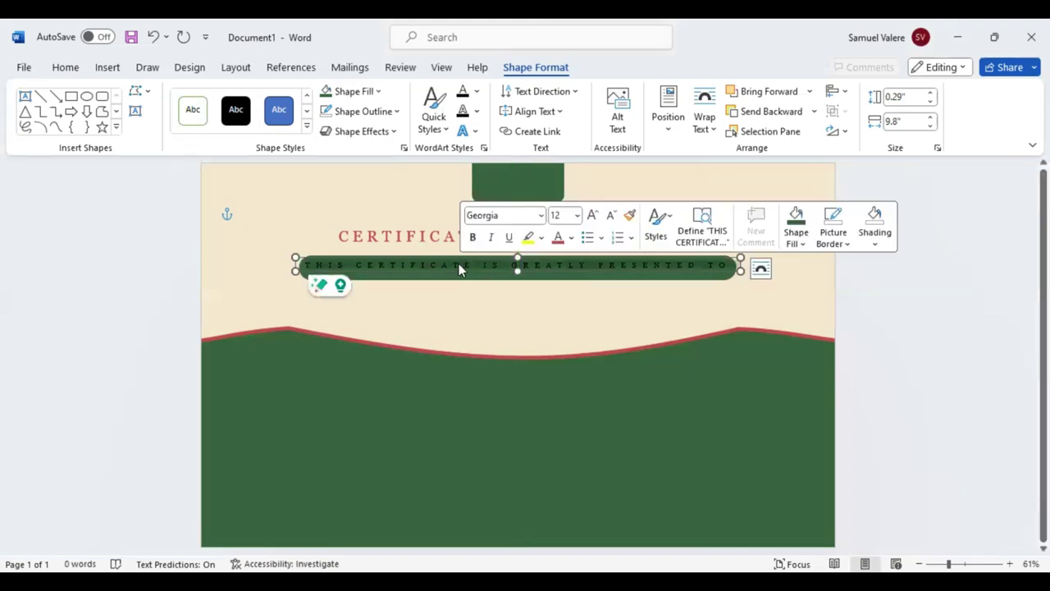
{"action": "left_click", "coordinate": [572, 237]}
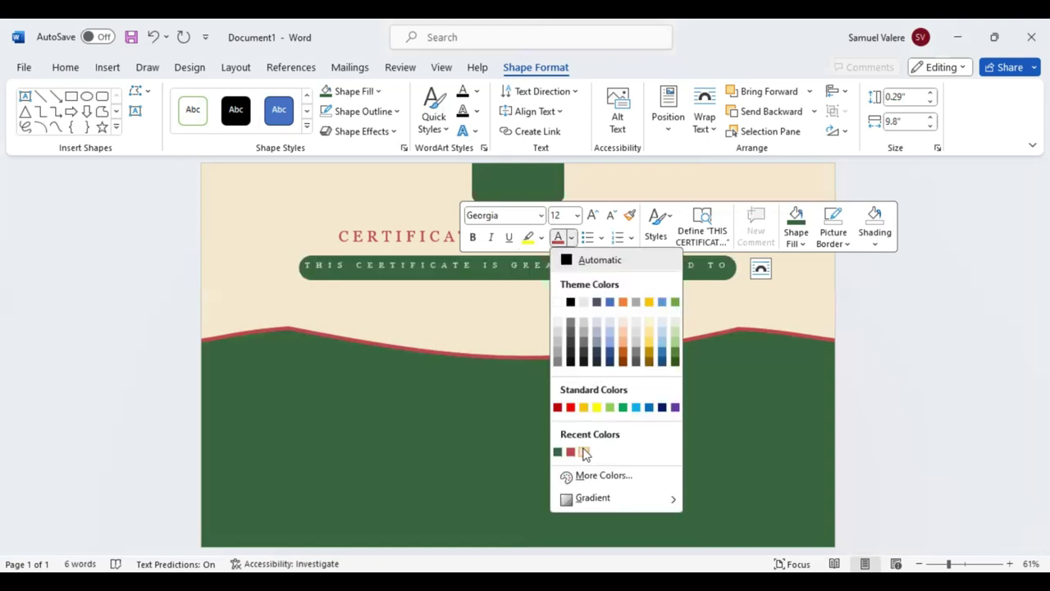
{"action": "left_click", "coordinate": [584, 452]}
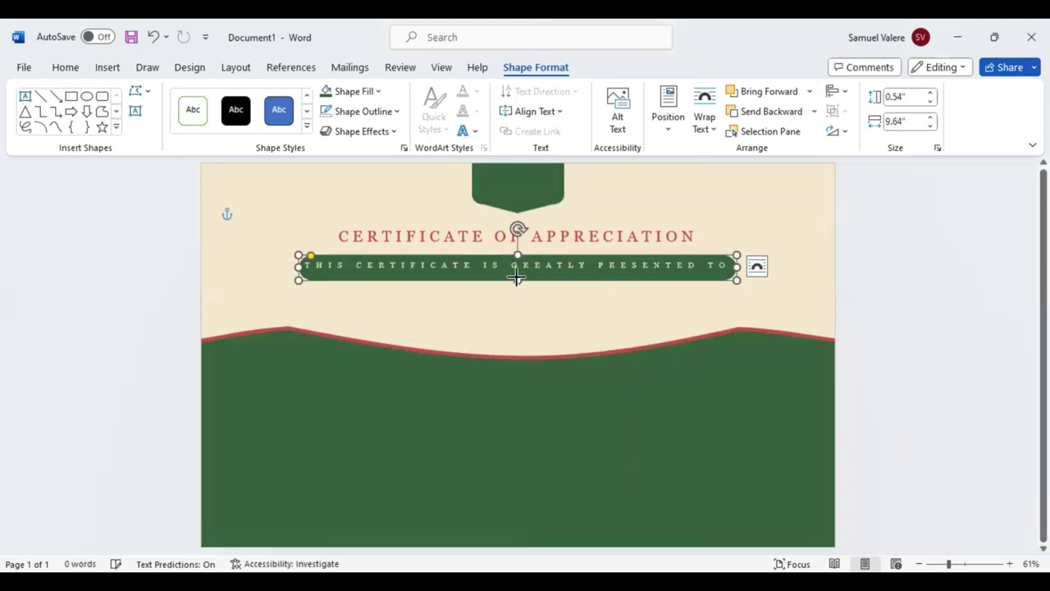
{"action": "left_click", "coordinate": [515, 275]}
{"action": "left_click_drag", "start_coordinate": [516, 276], "coordinate": [516, 273]}
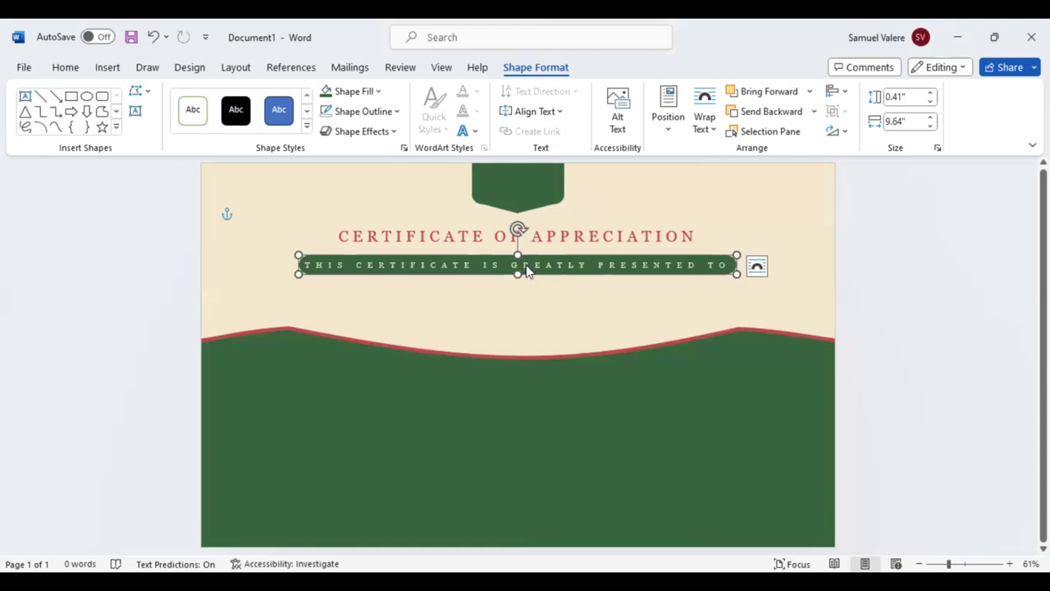
{"action": "key", "text": "ctrl+z"}
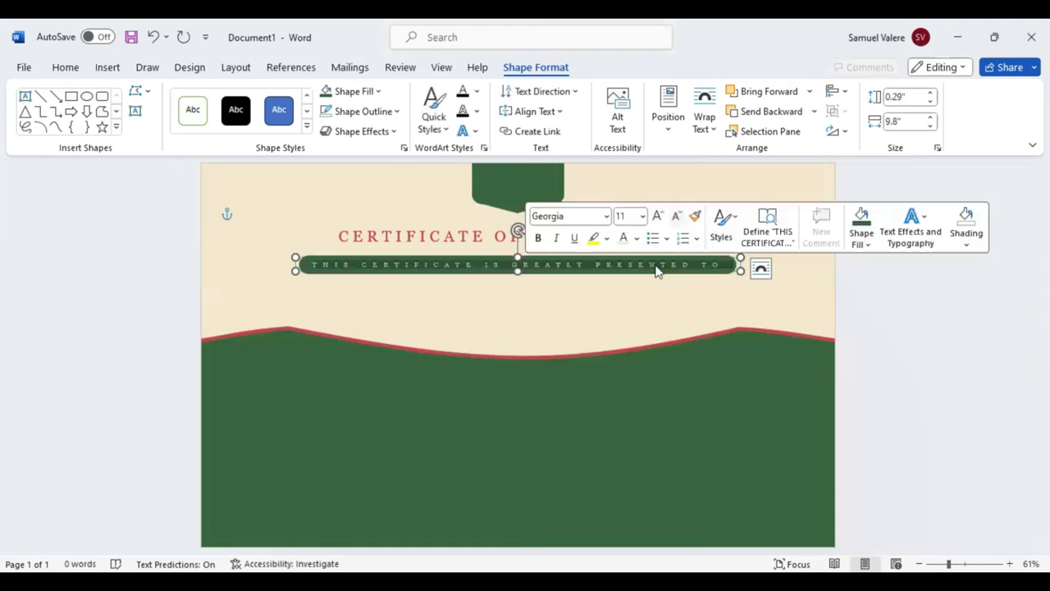
Draw a text box below the green bar, type the recipient's name, and set No Fill
{"action": "left_click", "coordinate": [534, 284]}
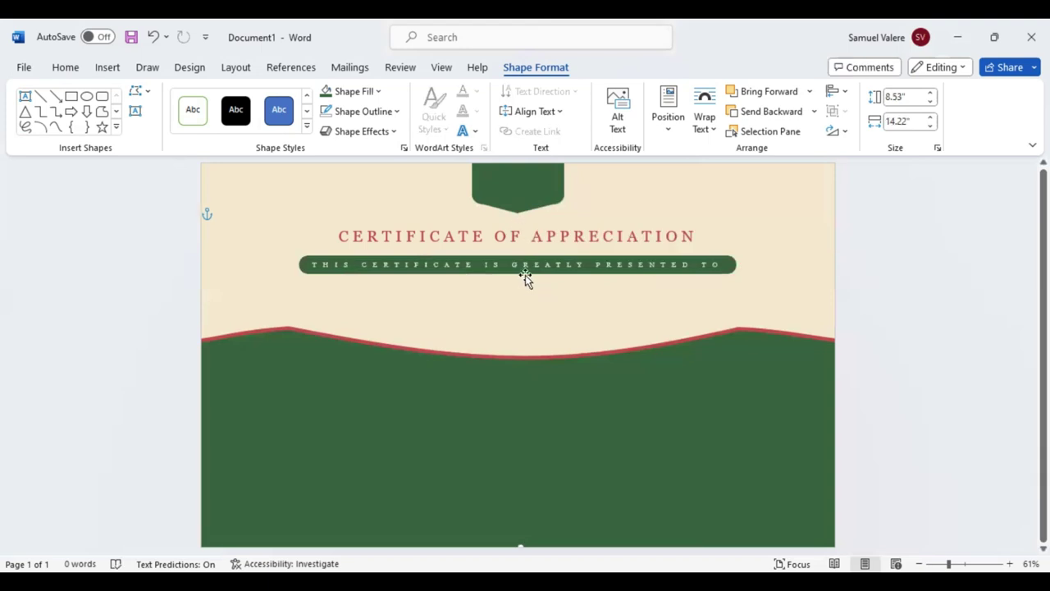
{"action": "left_click", "coordinate": [136, 113]}
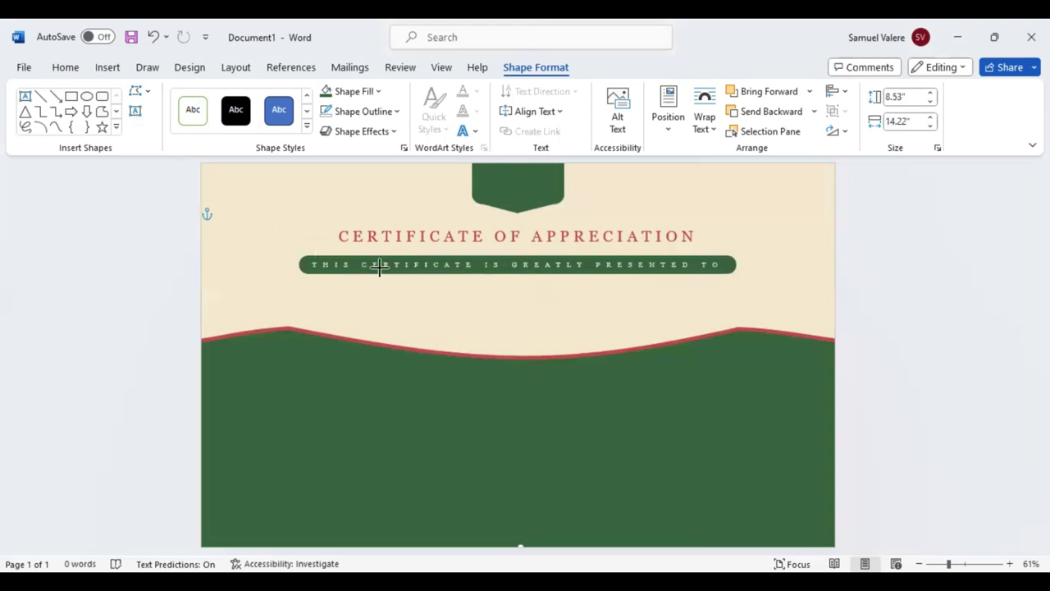
{"action": "left_click_drag", "start_coordinate": [416, 304], "coordinate": [632, 339]}
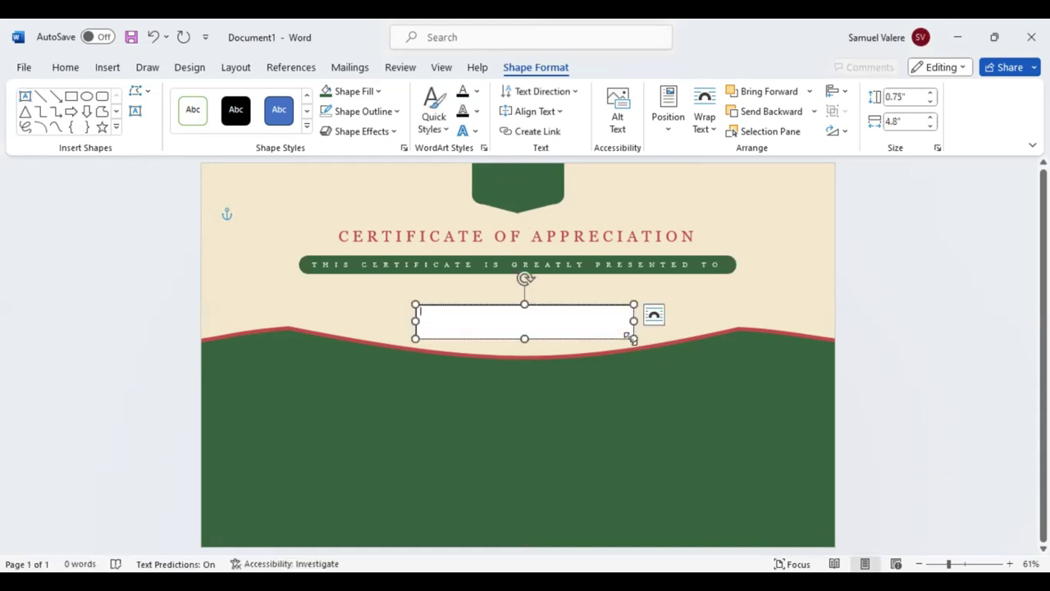
{"action": "type", "text": "Sam"}
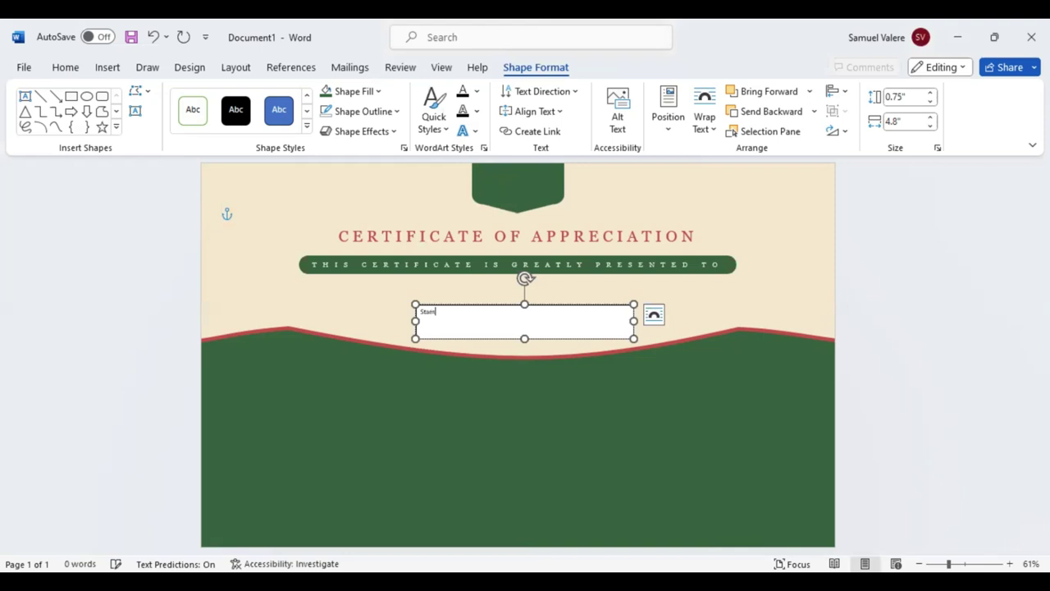
{"action": "type", "text": "ley"}
{"action": "type", "text": " Z"}
{"action": "type", "text": "av"}
{"action": "type", "text": "in"}
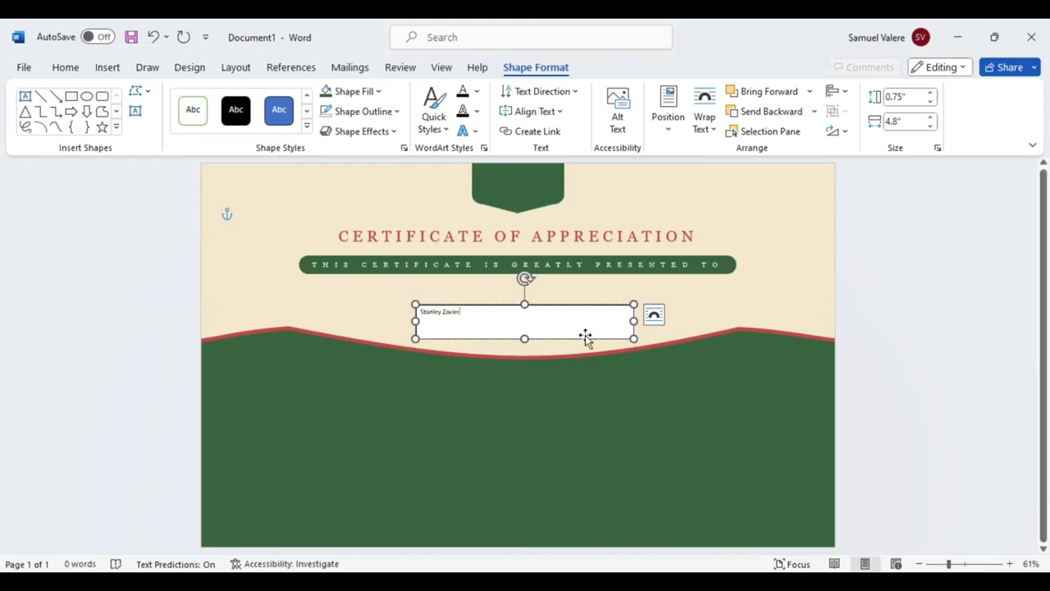
{"action": "triple_click", "coordinate": [445, 310]}
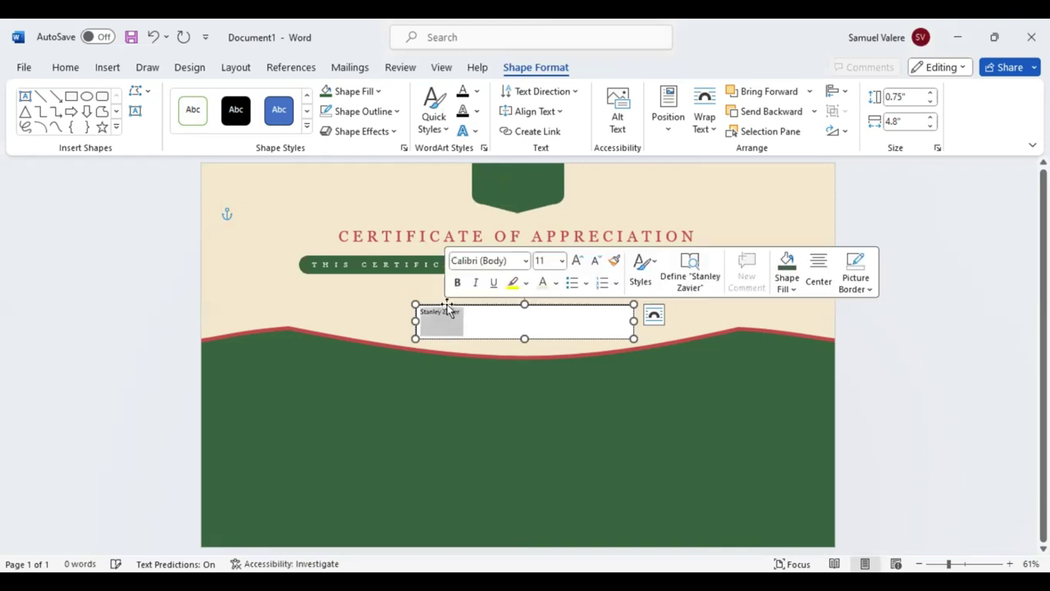
{"action": "left_click", "coordinate": [380, 92]}
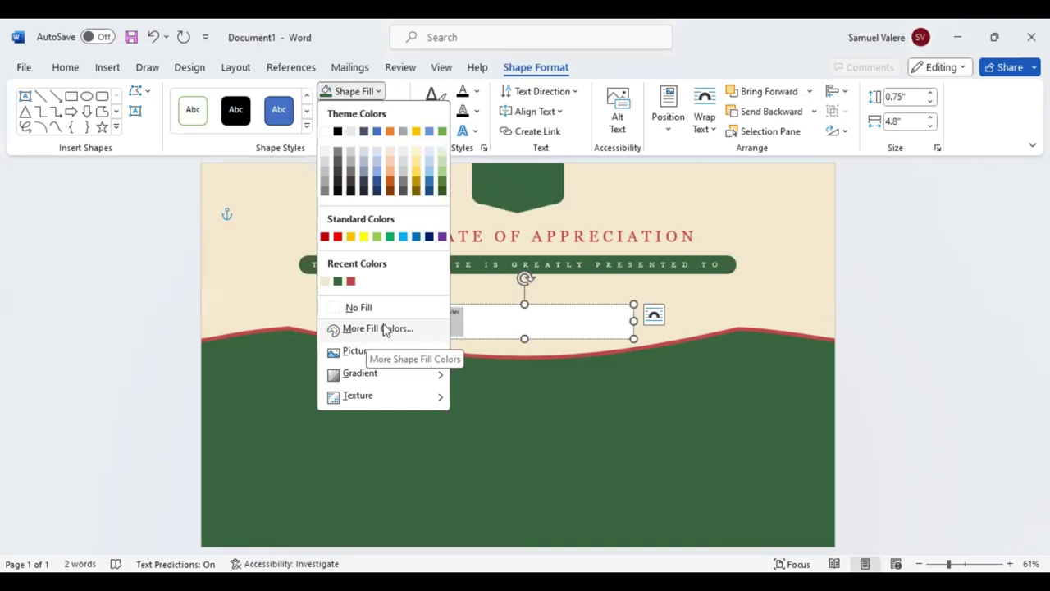
{"action": "left_click", "coordinate": [334, 310]}
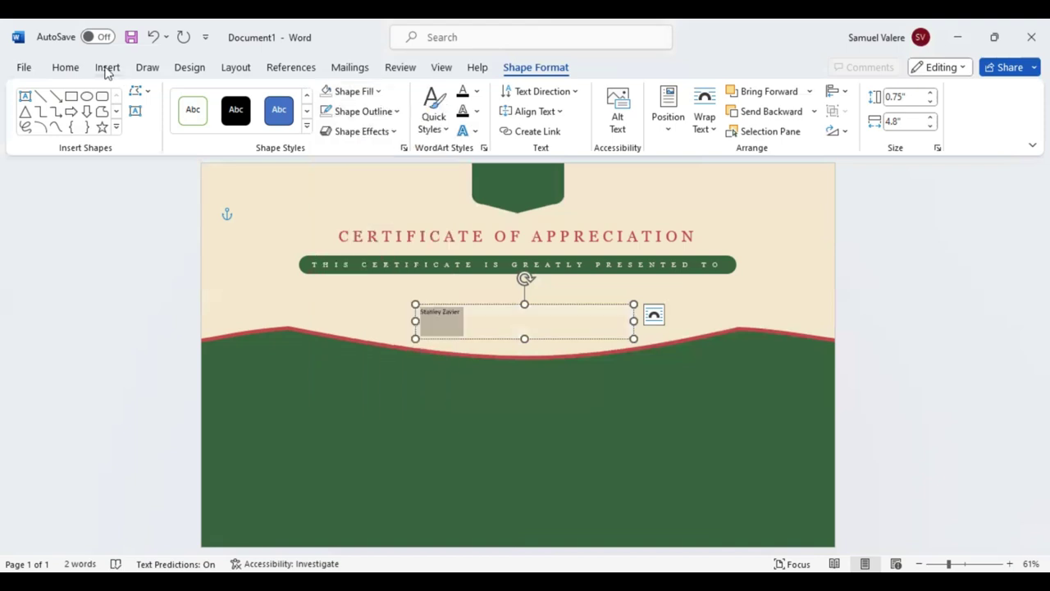
Centre the name and set it in large Edwardian Script ITC
{"action": "left_click", "coordinate": [75, 71]}
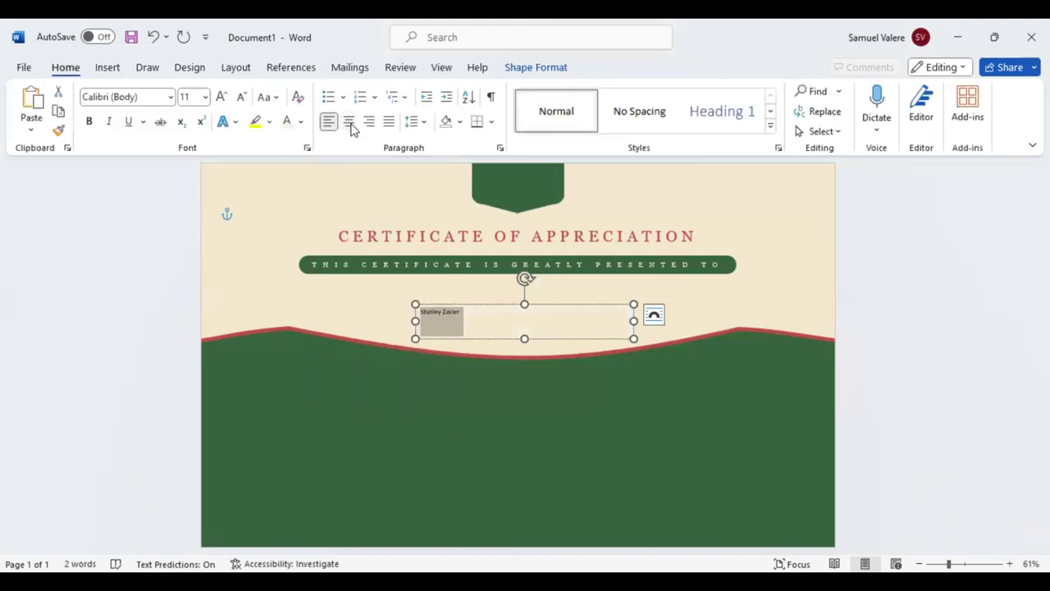
{"action": "left_click", "coordinate": [348, 122]}
{"action": "left_click", "coordinate": [144, 98]}
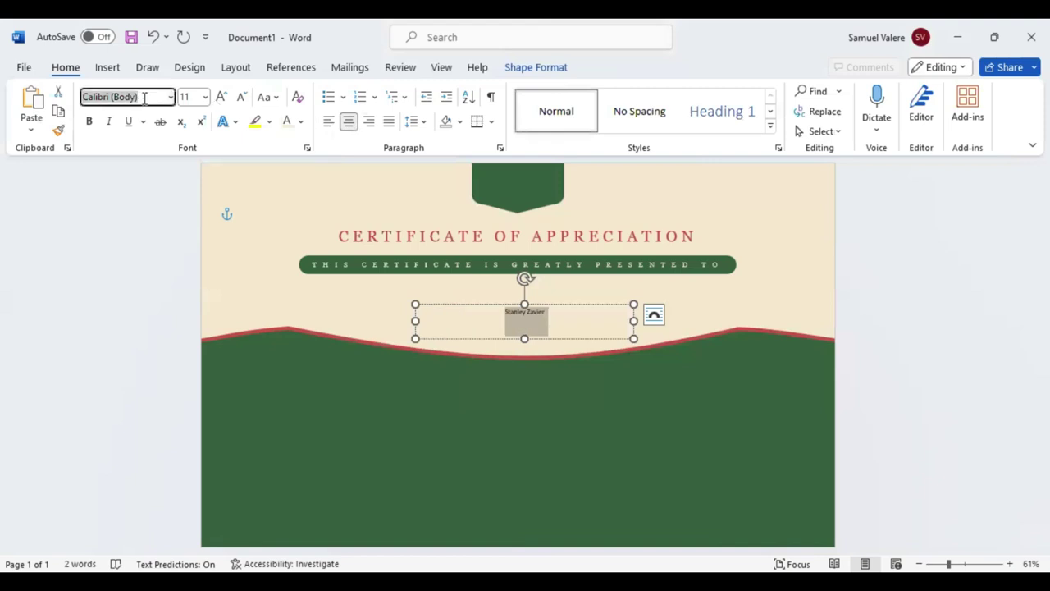
{"action": "type", "text": "Edwardian Script ITC"}
{"action": "key", "text": "Return"}
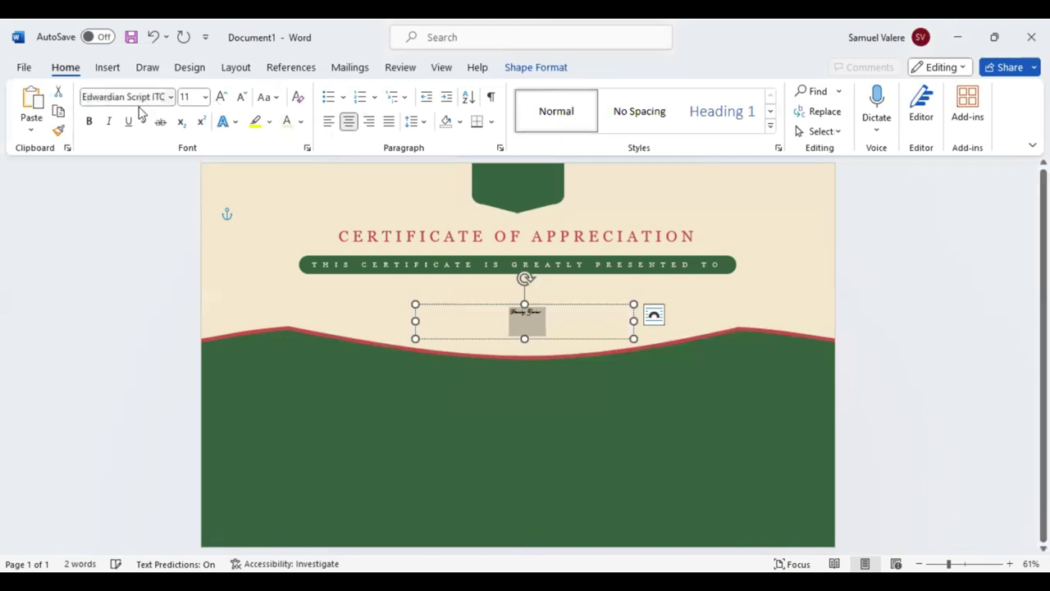
{"action": "left_click", "coordinate": [222, 97]}
{"action": "left_click", "coordinate": [221, 97]}
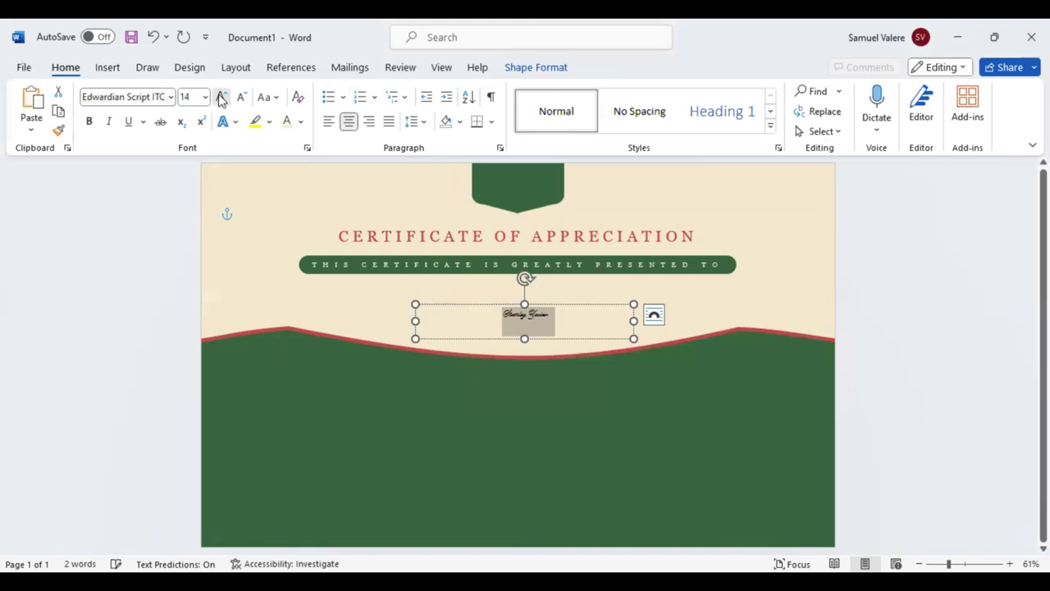
{"action": "left_click", "coordinate": [221, 97]}
{"action": "left_click", "coordinate": [222, 97]}
{"action": "left_click", "coordinate": [221, 96]}
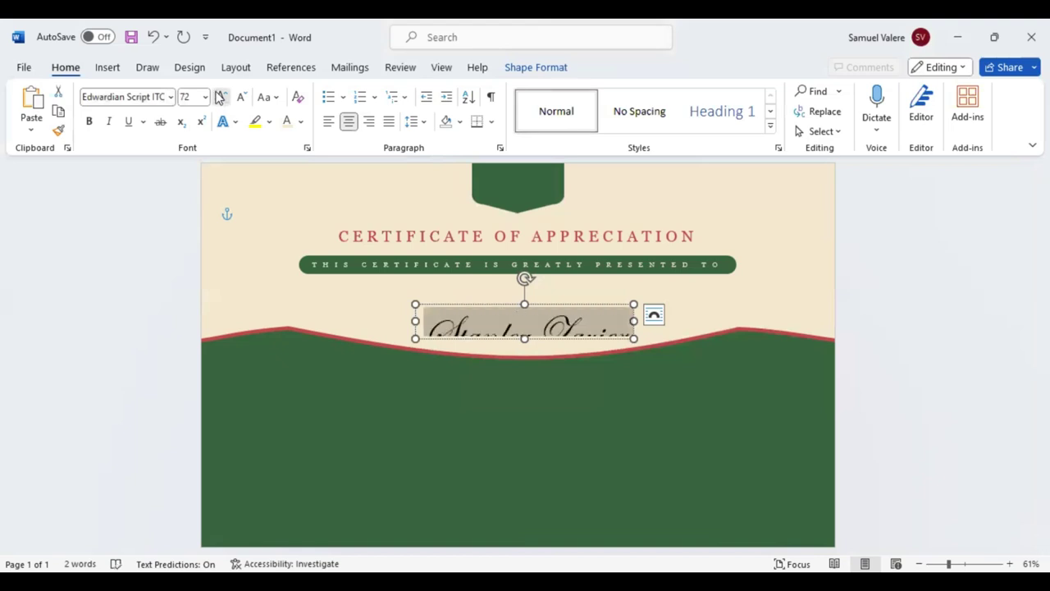
{"action": "left_click", "coordinate": [222, 97]}
{"action": "left_click", "coordinate": [222, 97]}
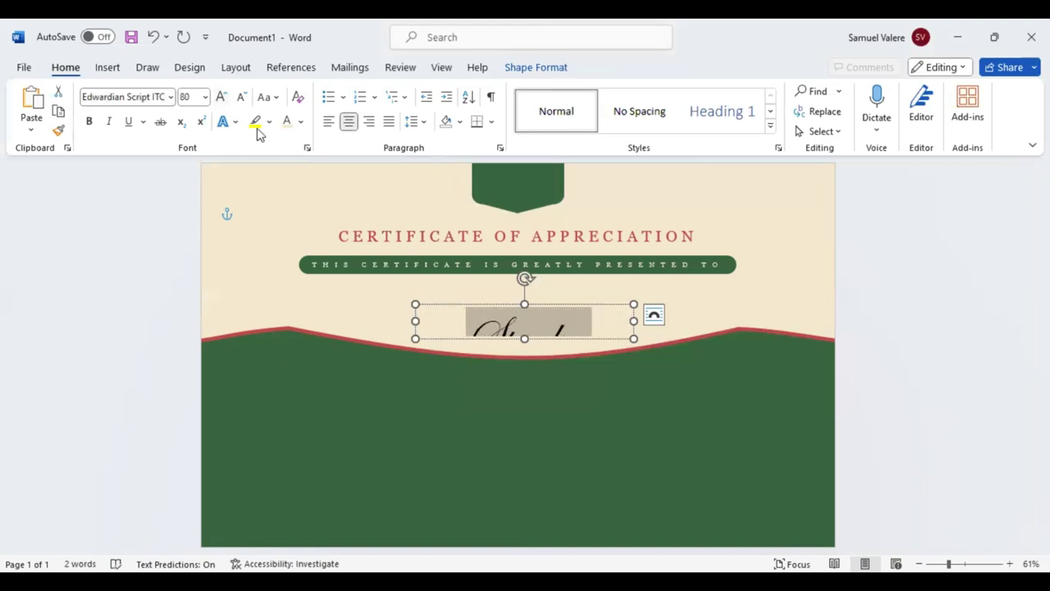
Move the name box up above the wave and colour the name dark green
{"action": "left_click", "coordinate": [302, 122]}
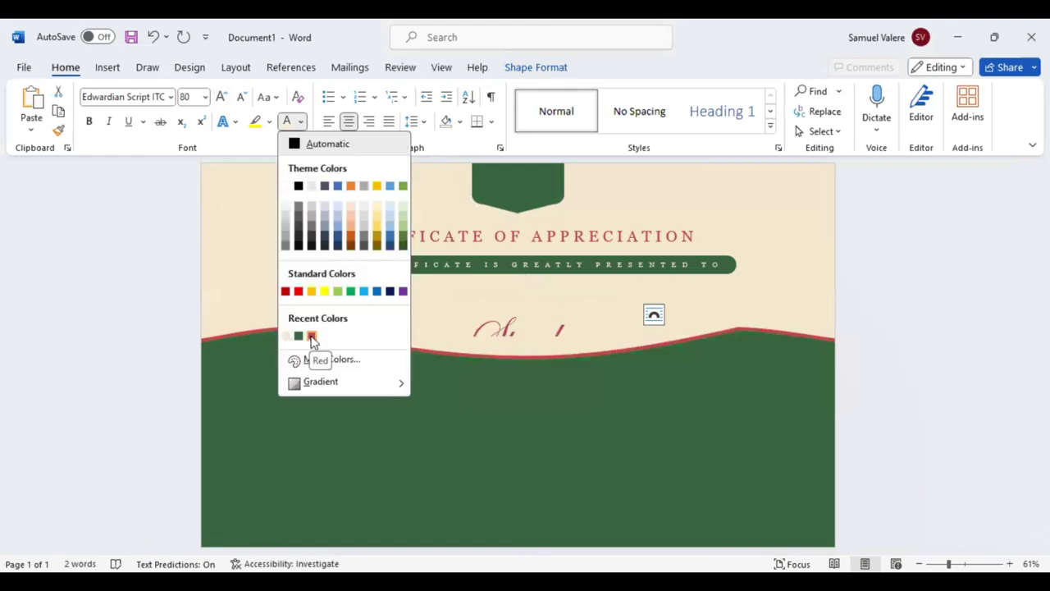
{"action": "left_click", "coordinate": [524, 341]}
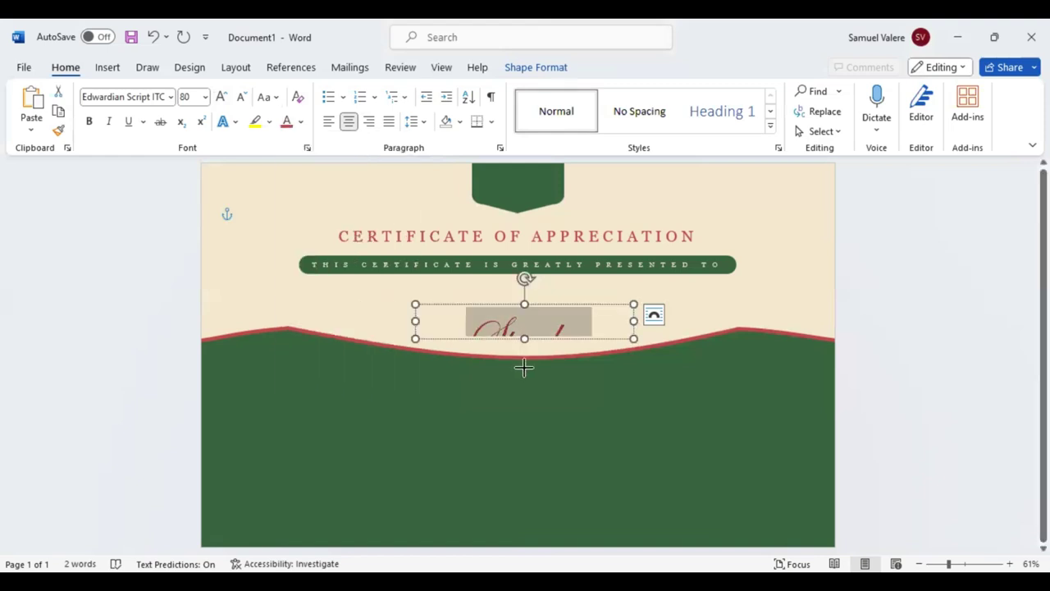
{"action": "left_click", "coordinate": [524, 369]}
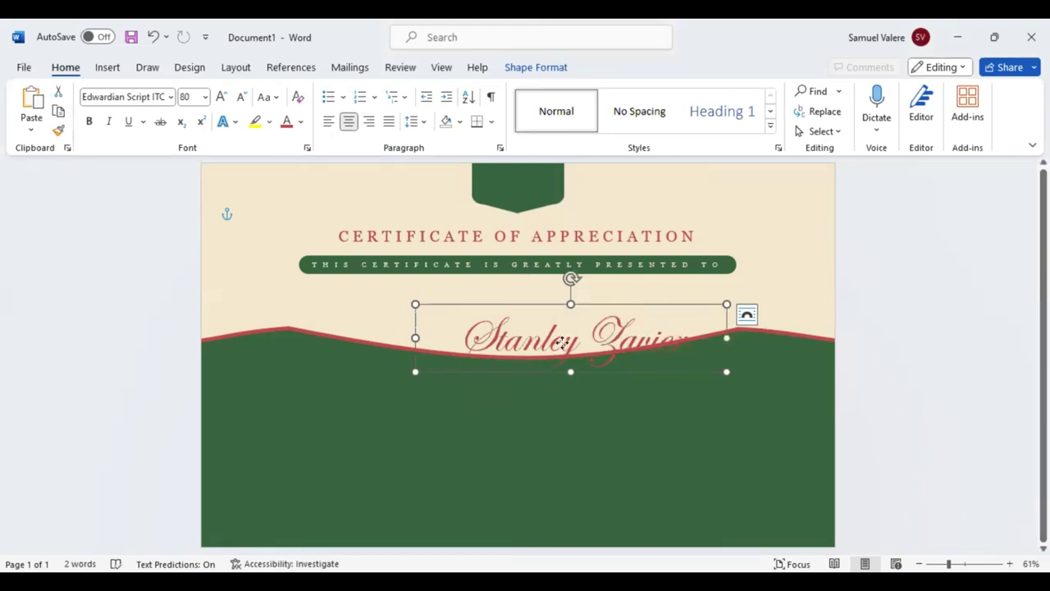
{"action": "mouse_move", "coordinate": [523, 369]}
{"action": "left_mouse_down"}
{"action": "mouse_move", "coordinate": [525, 347]}
{"action": "mouse_move", "coordinate": [515, 351]}
{"action": "left_mouse_up"}
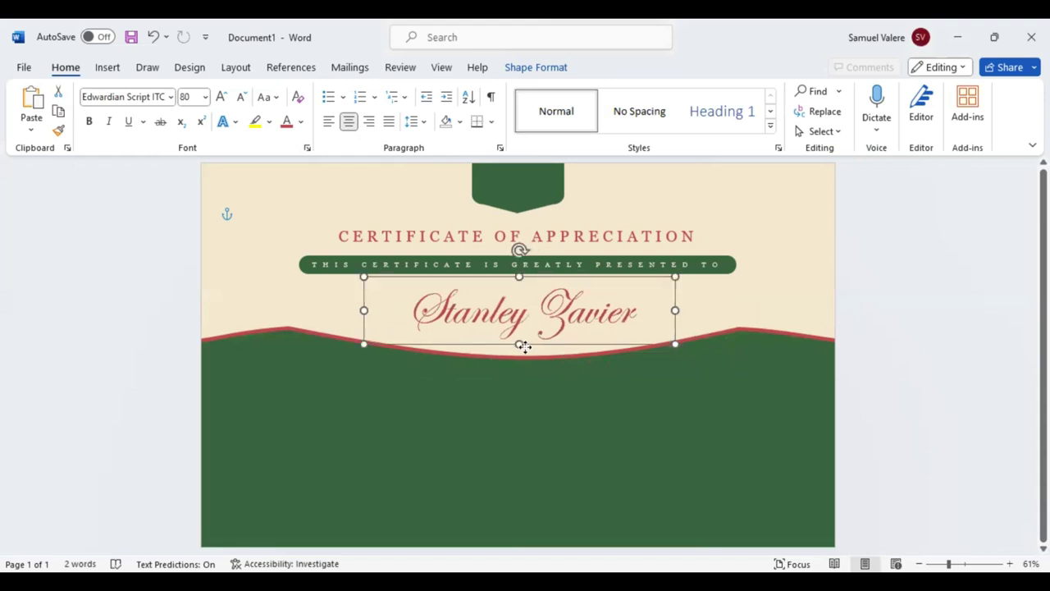
{"action": "triple_click", "coordinate": [539, 316]}
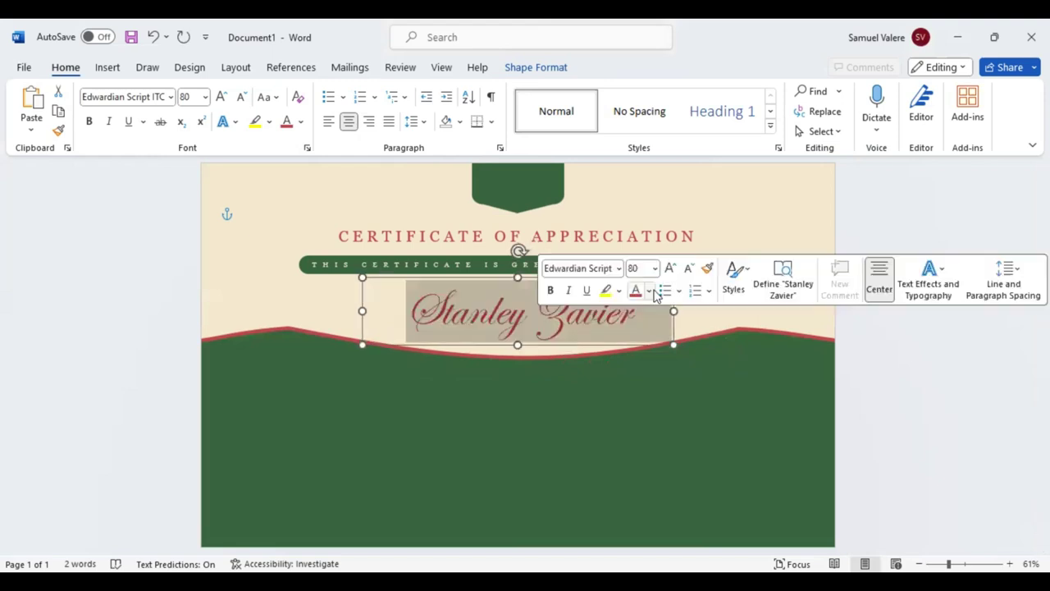
{"action": "left_click", "coordinate": [650, 291]}
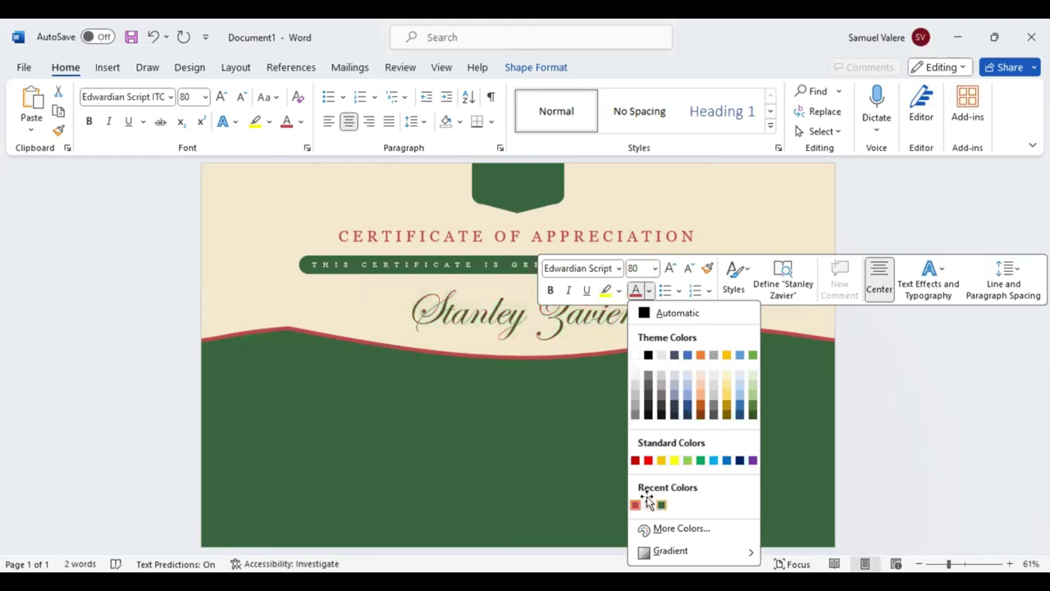
{"action": "left_click", "coordinate": [656, 503]}
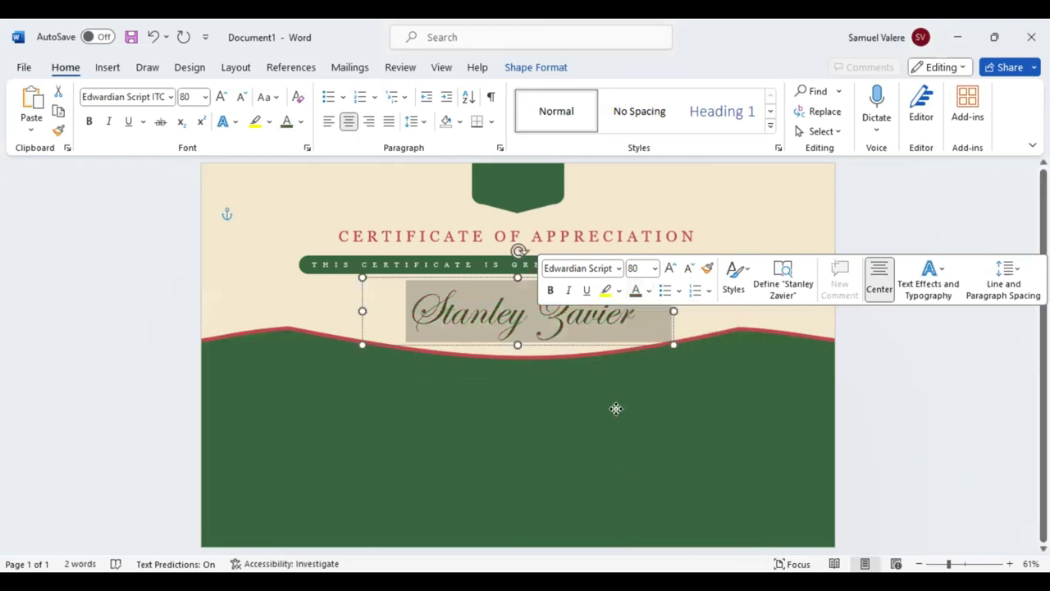
{"action": "left_click", "coordinate": [617, 410]}
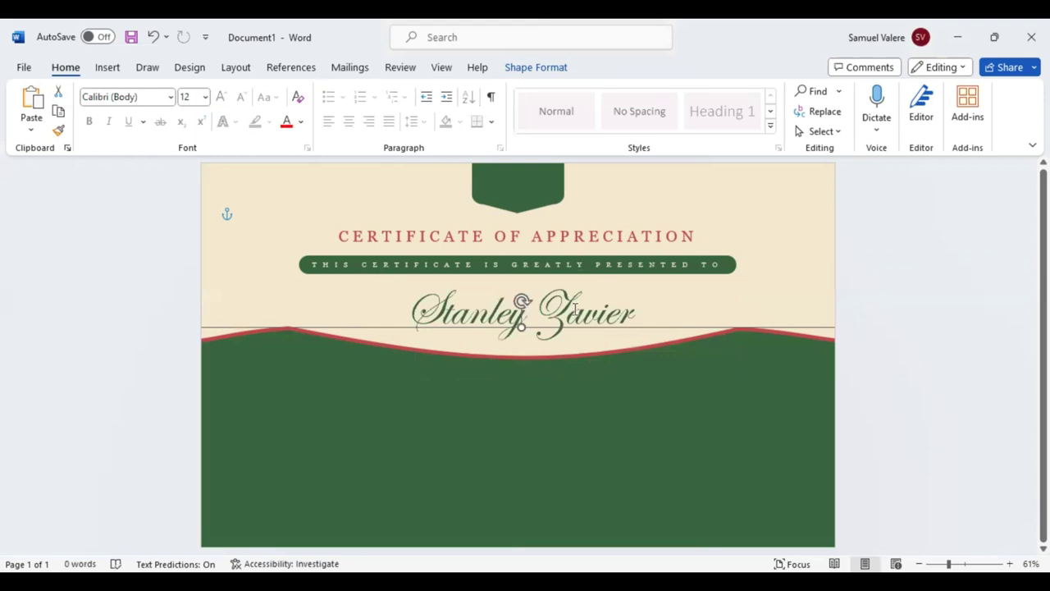
{"action": "key", "text": "ctrl+z"}
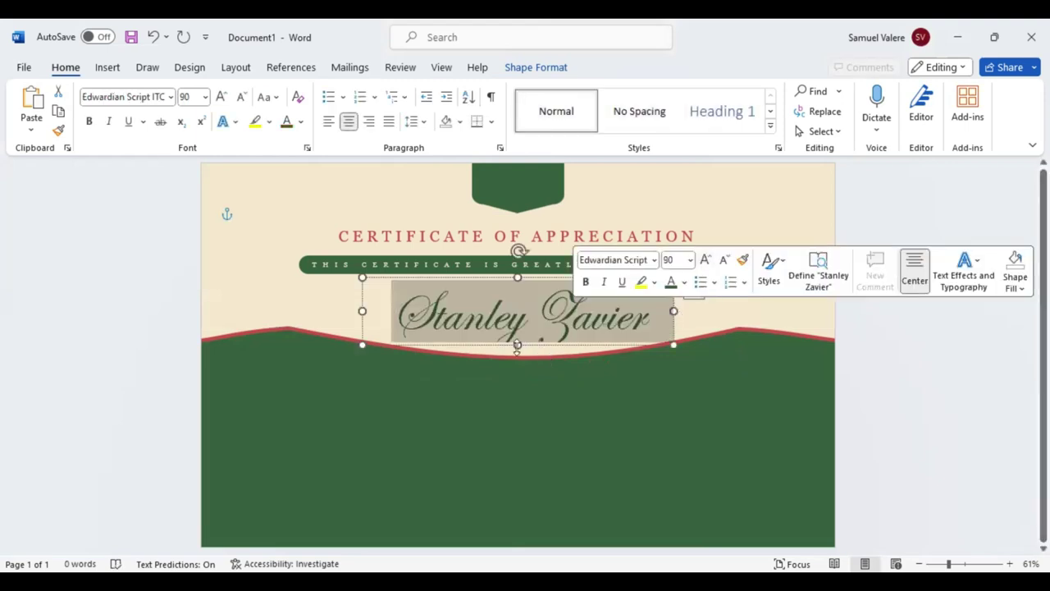
Make the name box slightly taller so the name sits lower
{"action": "left_click_drag", "start_coordinate": [517, 345], "coordinate": [515, 351]}
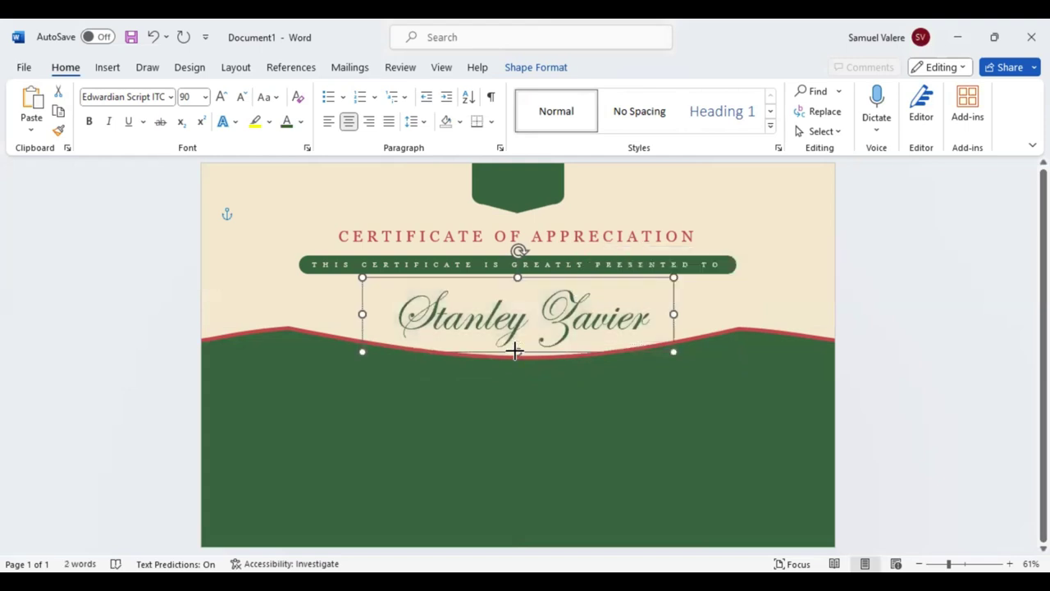
{"action": "left_click", "coordinate": [469, 401]}
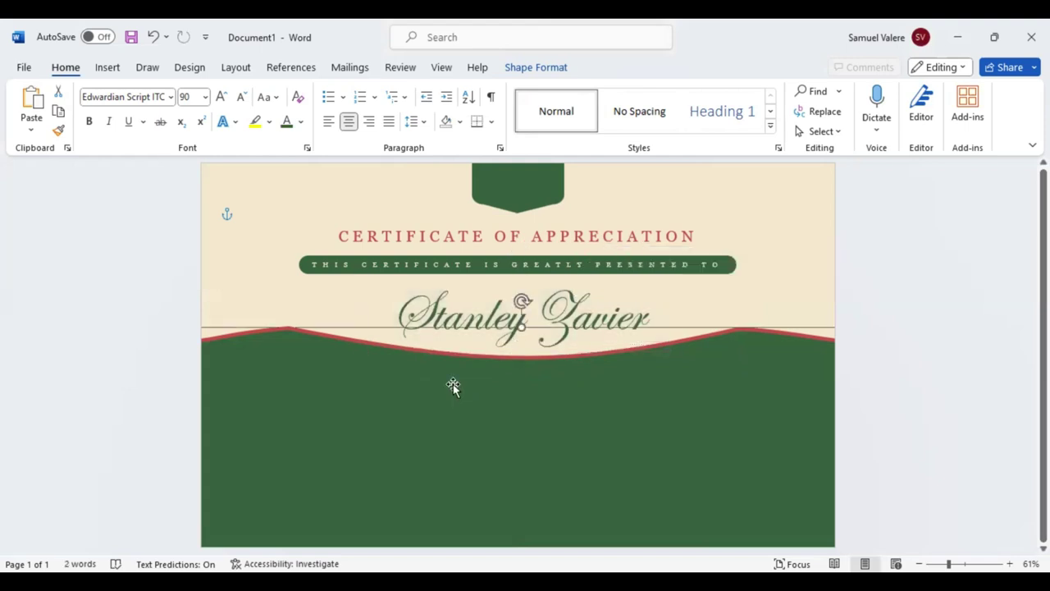
{"action": "left_click", "coordinate": [107, 67]}
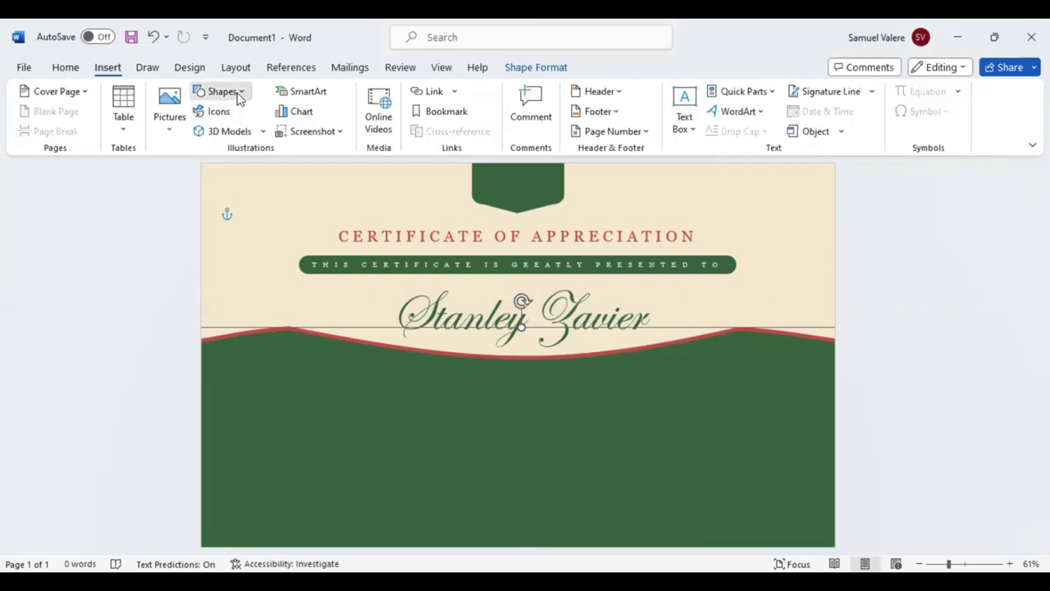
Draw a text box on the green band, paste the paragraph, and shorten the box
{"action": "left_click", "coordinate": [238, 96]}
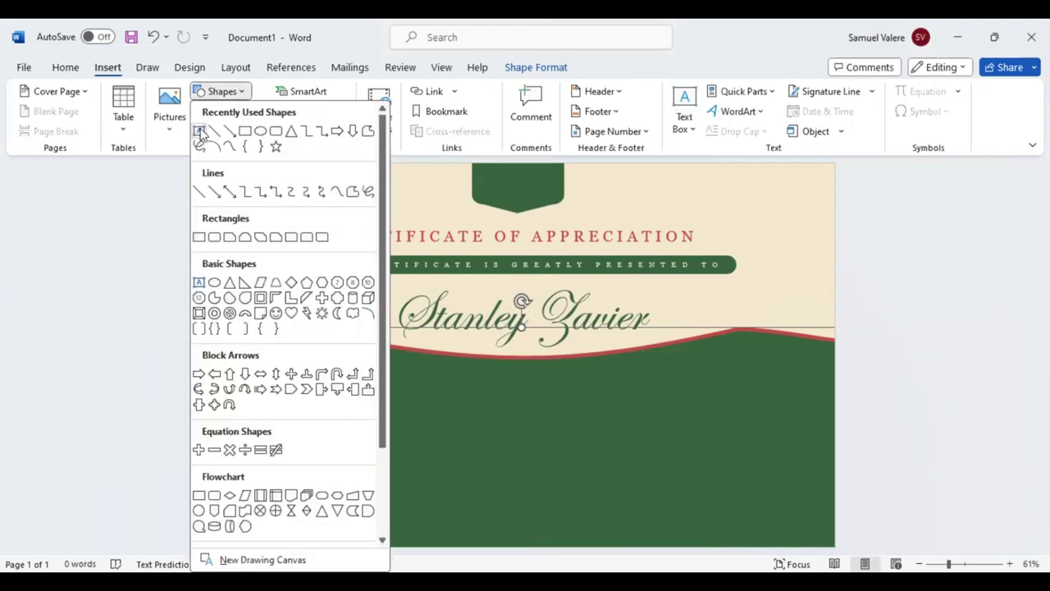
{"action": "left_click", "coordinate": [199, 132]}
{"action": "left_click_drag", "start_coordinate": [366, 381], "coordinate": [657, 444]}
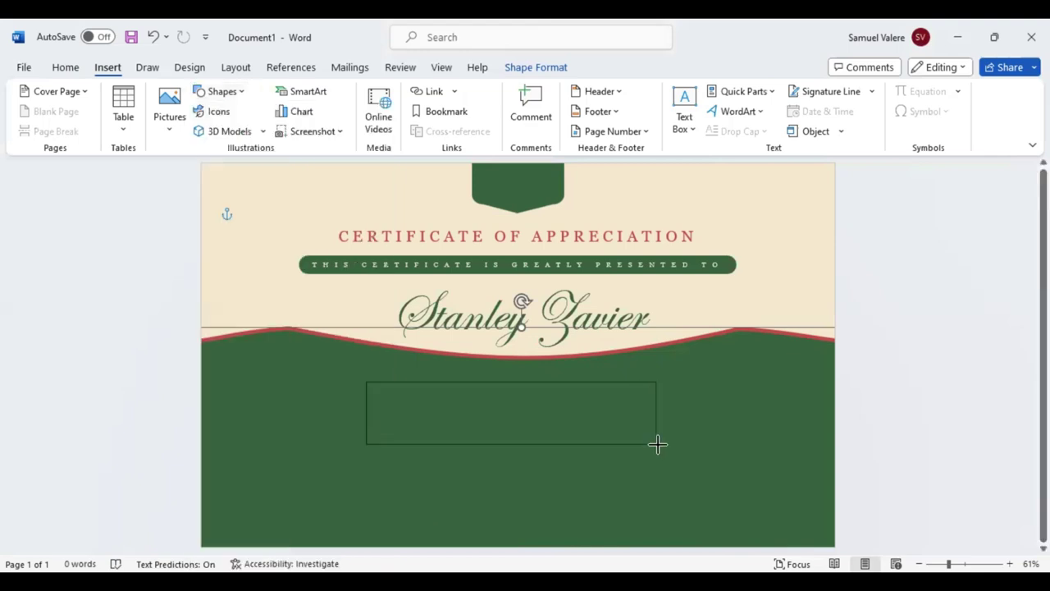
{"action": "type", "text": "This certificate symbolizes our admiration for your exceptional contributions. Your unwavering commitment, coupled with your innovative thinking, has propelled our project to unprecedented heights. Your dedication to excellence is truly commendable and inspiring."}
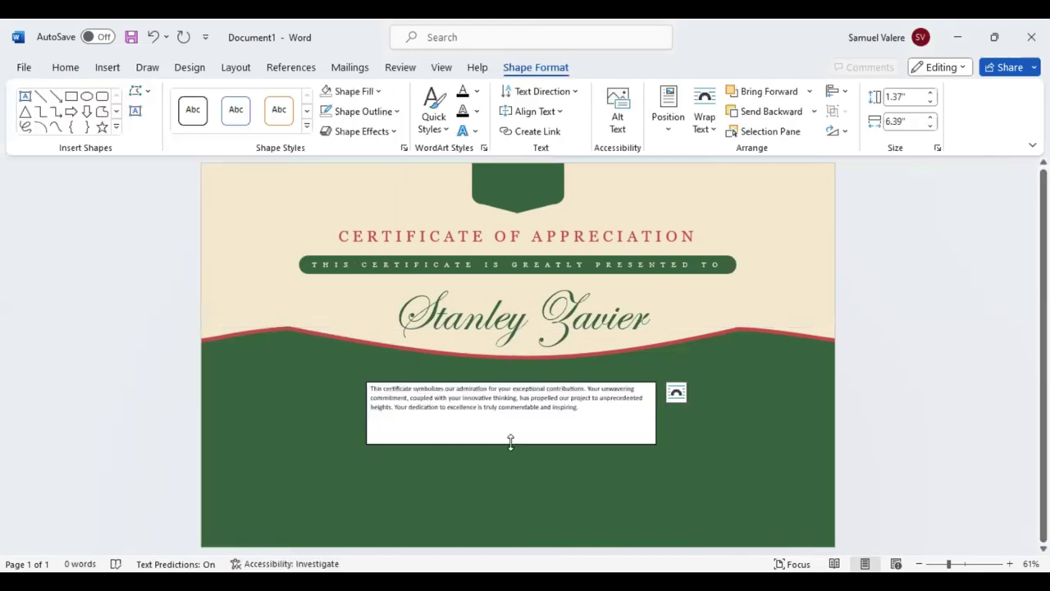
{"action": "left_click", "coordinate": [510, 441]}
{"action": "left_click_drag", "start_coordinate": [510, 444], "coordinate": [513, 425]}
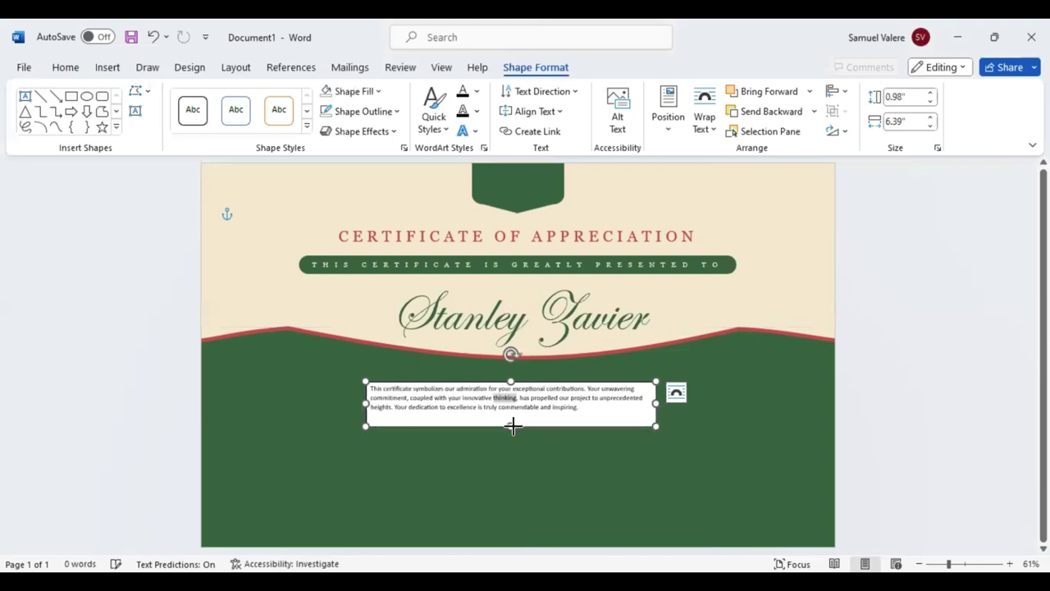
Give the paragraph No Fill, centred cream Georgia 16 text, and widen its box
{"action": "key", "text": "ctrl+a"}
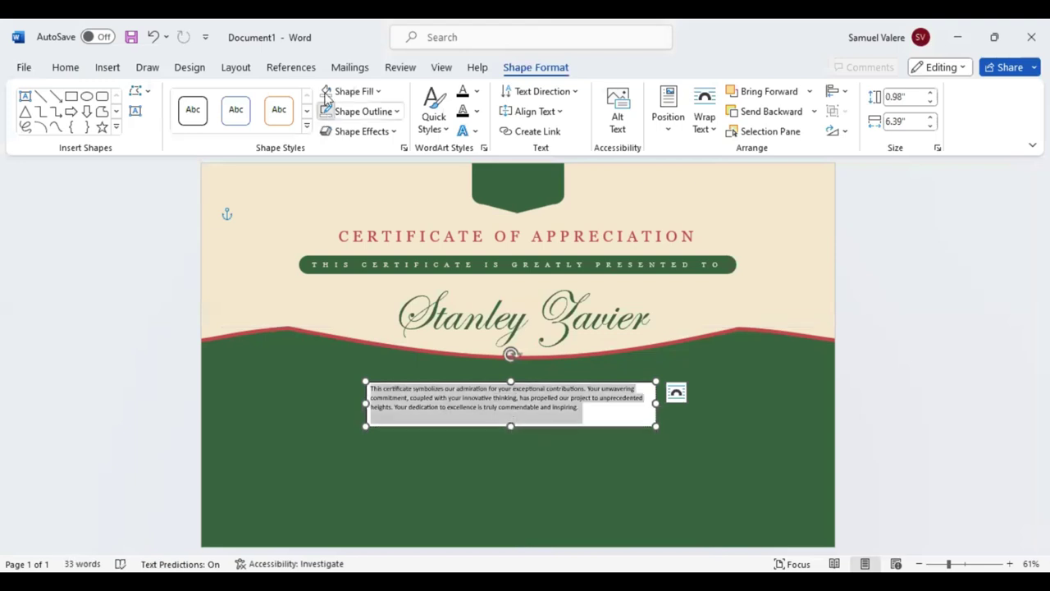
{"action": "left_click", "coordinate": [69, 67]}
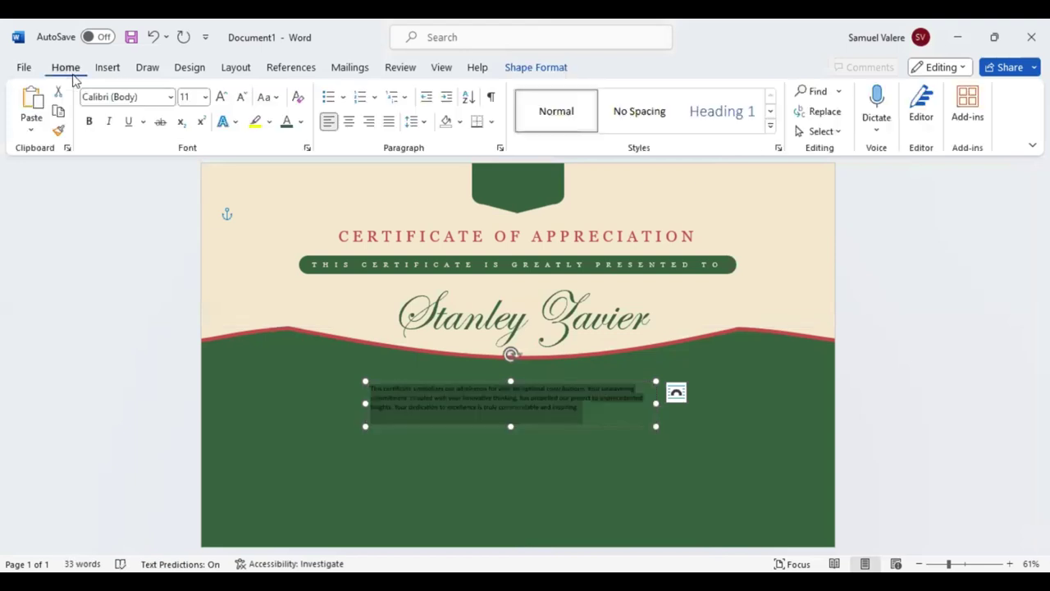
{"action": "left_click", "coordinate": [349, 121]}
{"action": "left_click", "coordinate": [148, 96]}
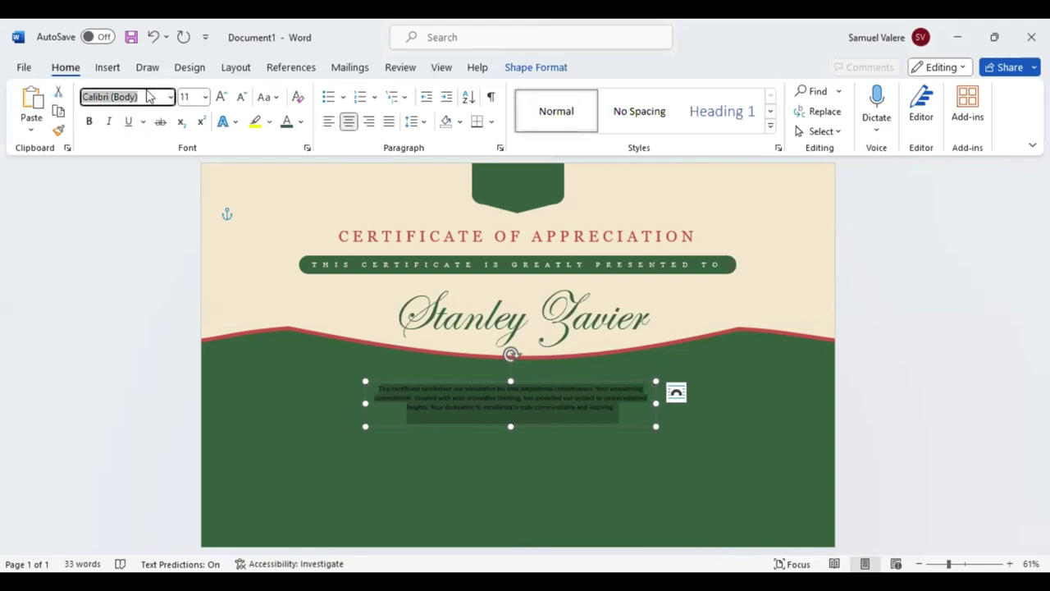
{"action": "type", "text": "Georgia"}
{"action": "key", "text": "Return"}
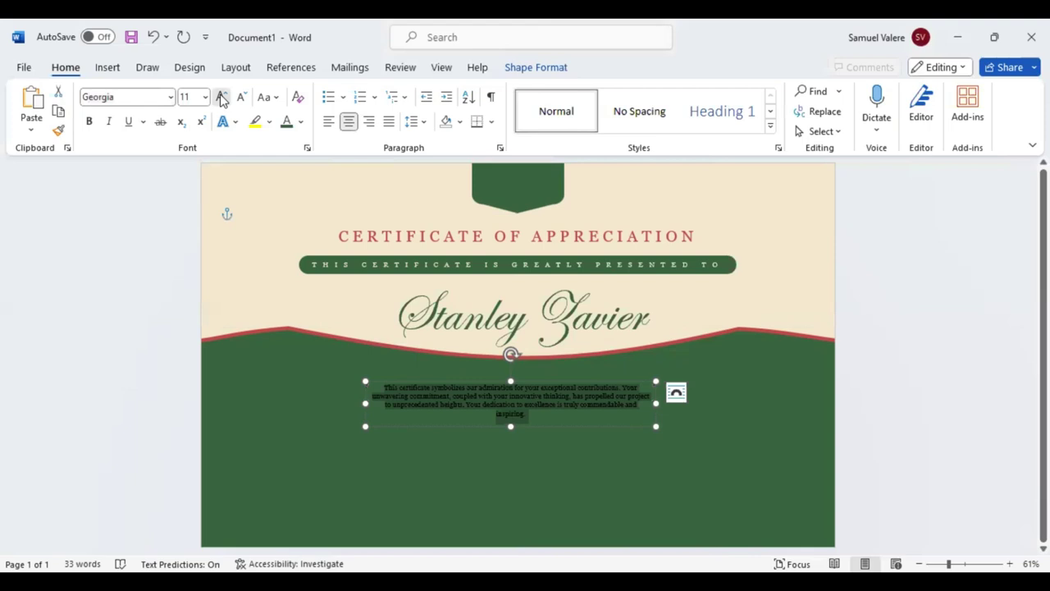
{"action": "triple_click", "coordinate": [221, 98]}
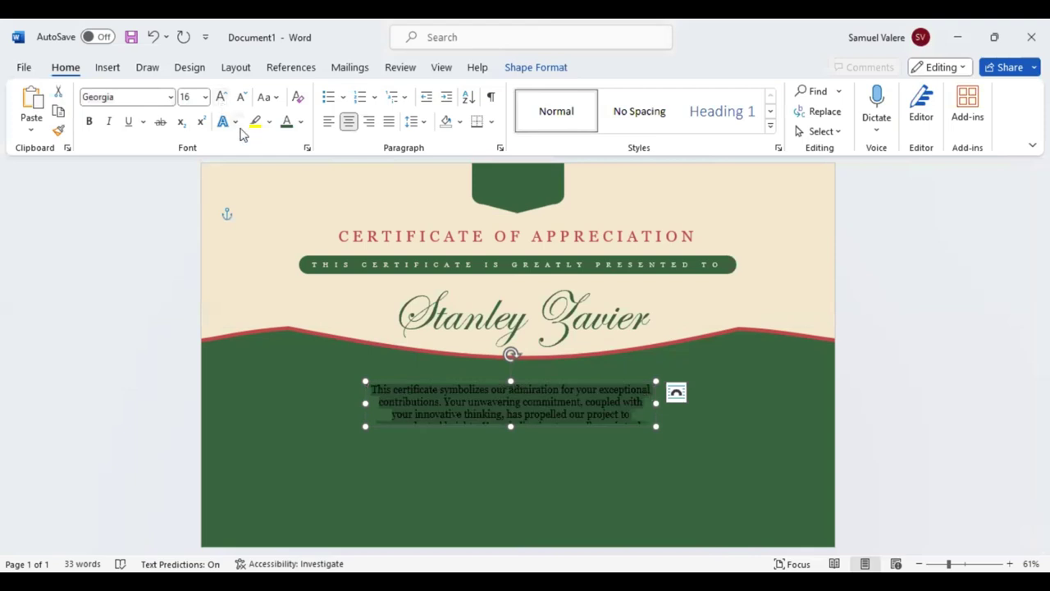
{"action": "left_click", "coordinate": [301, 124]}
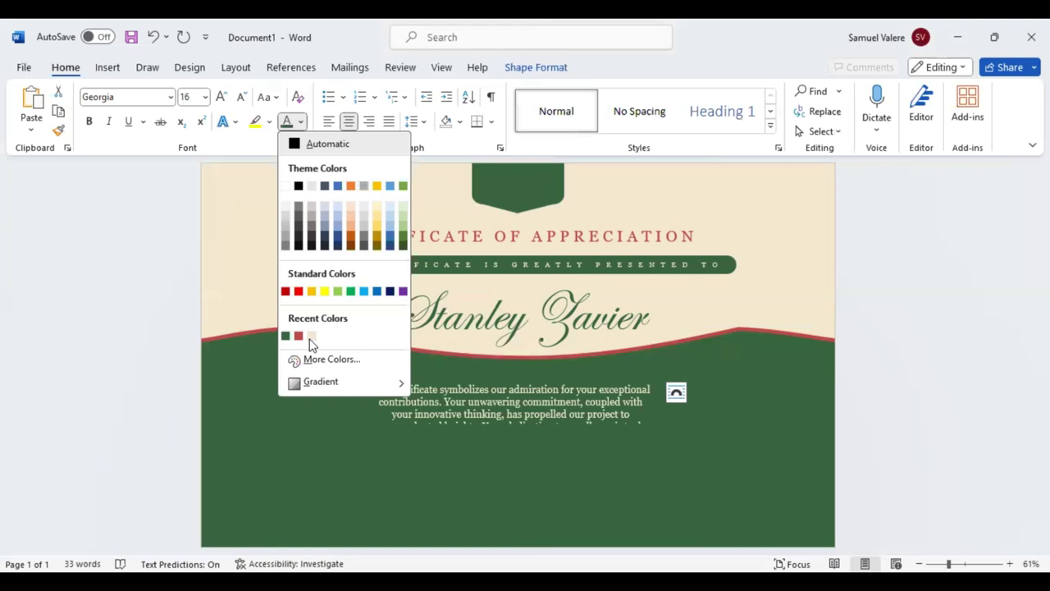
{"action": "left_click", "coordinate": [311, 337]}
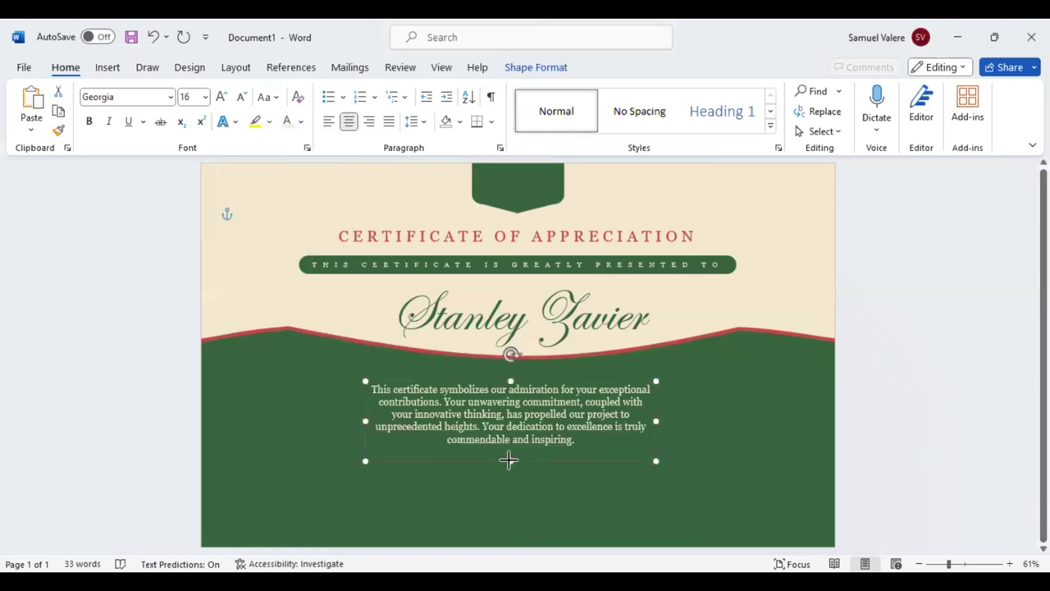
{"action": "key", "text": "ctrl+y"}
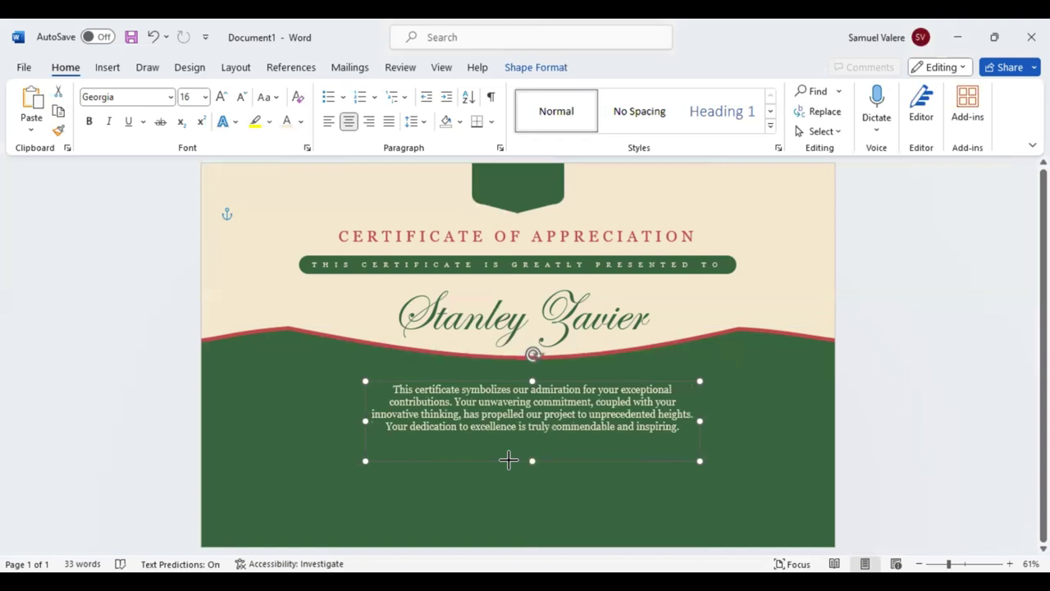
{"action": "key", "text": "ctrl+y"}
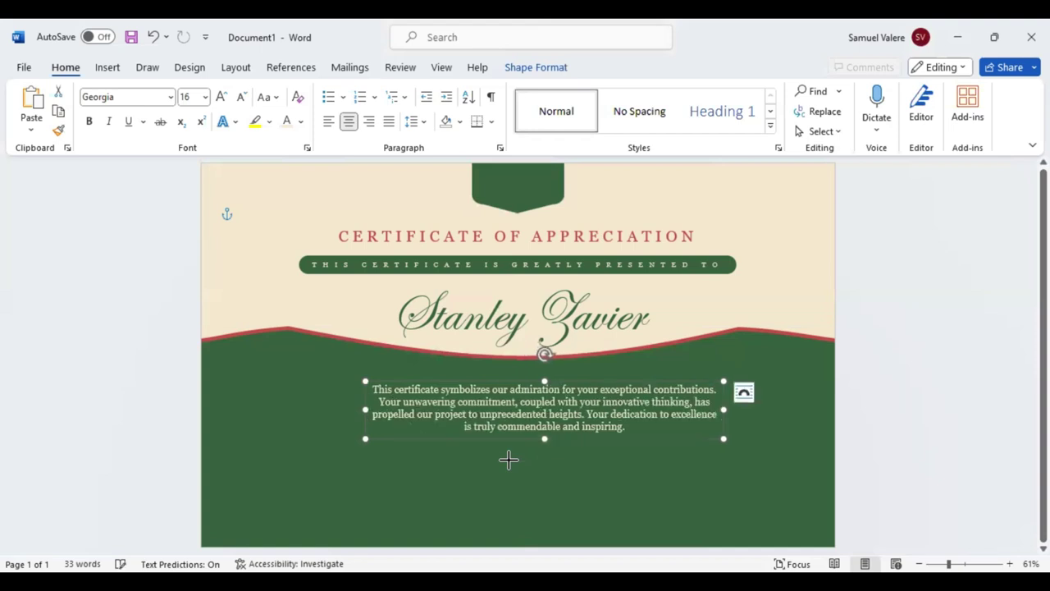
Centre the paragraph box, lower the green wave, and move the name down
{"action": "left_click_drag", "start_coordinate": [549, 439], "coordinate": [522, 460]}
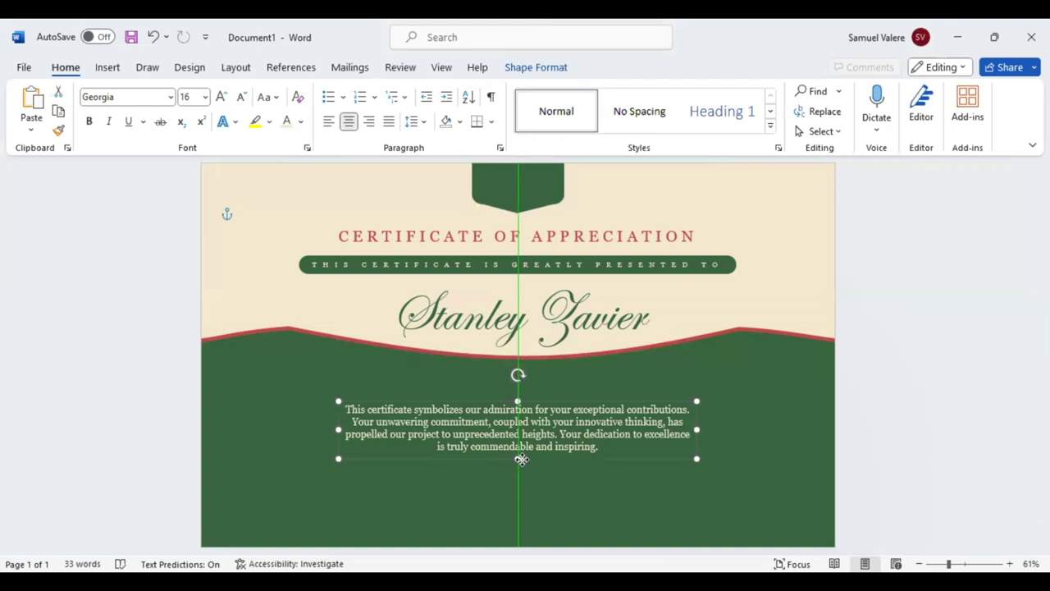
{"action": "left_click_drag", "start_coordinate": [520, 338], "coordinate": [520, 354]}
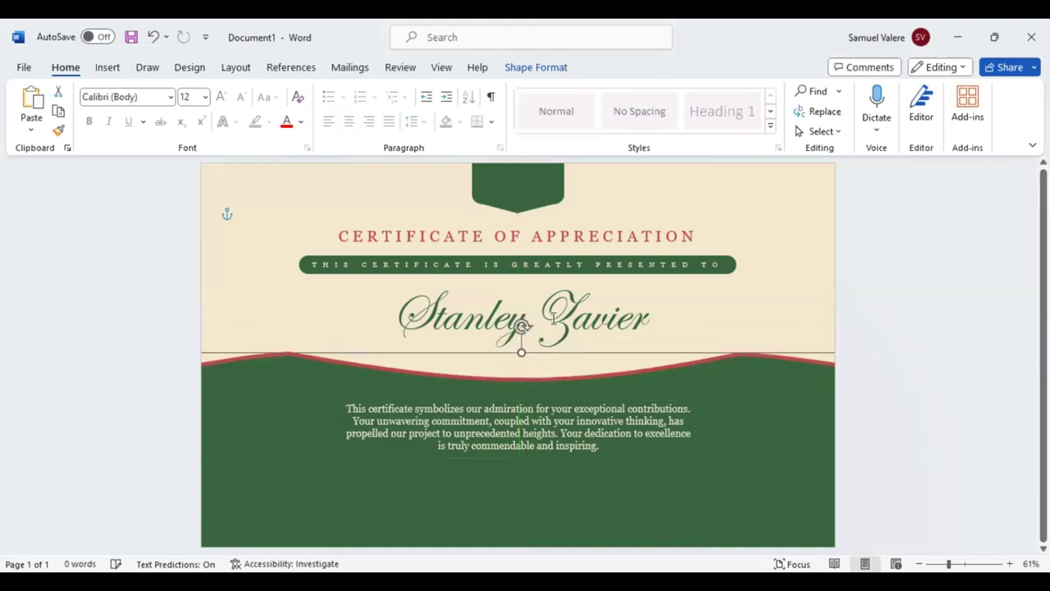
{"action": "left_click", "coordinate": [522, 281]}
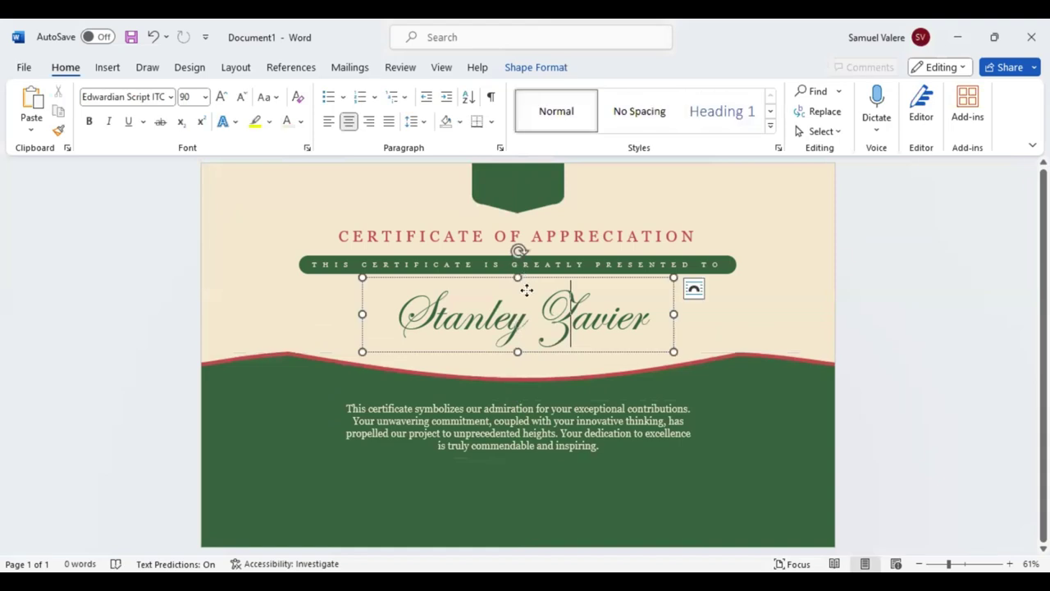
{"action": "left_click", "coordinate": [526, 289]}
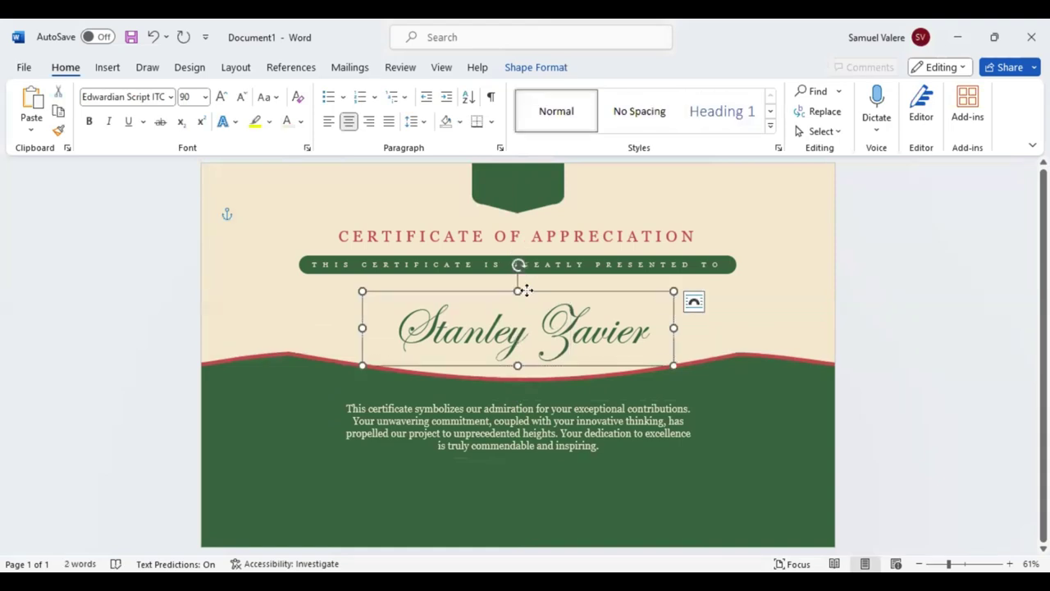
Narrow the presented-to banner slightly and centre it on the page
{"action": "key", "text": "Tab"}
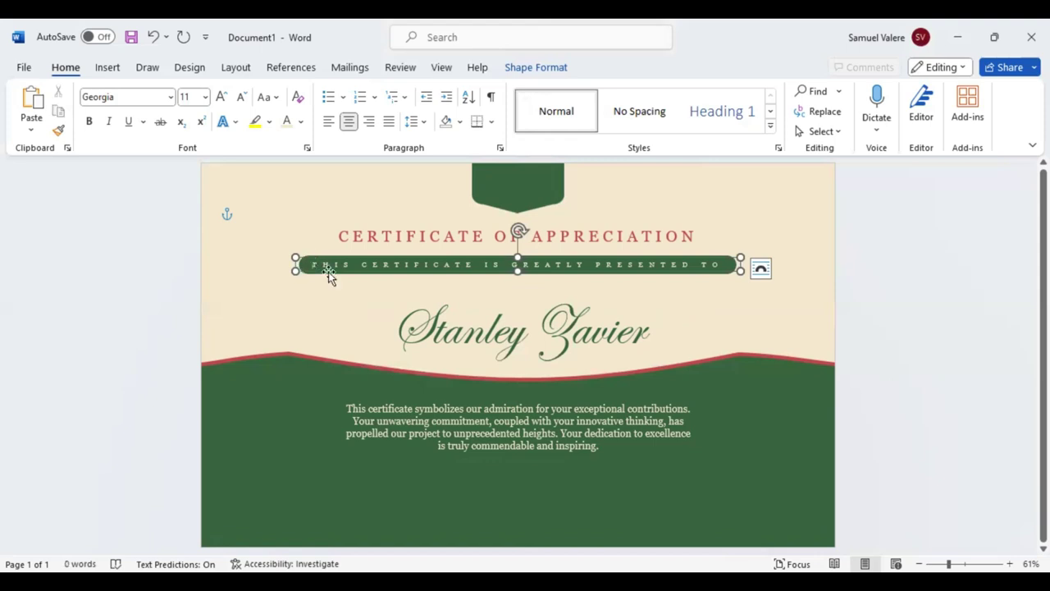
{"action": "left_click", "coordinate": [328, 276]}
{"action": "left_click_drag", "start_coordinate": [726, 269], "coordinate": [733, 269]}
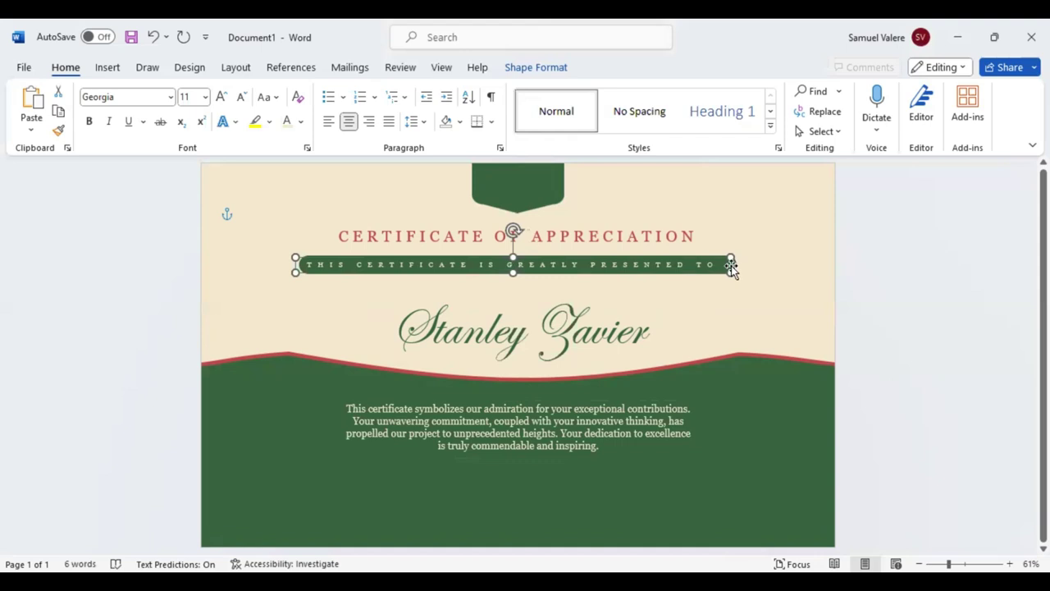
{"action": "left_click", "coordinate": [733, 269]}
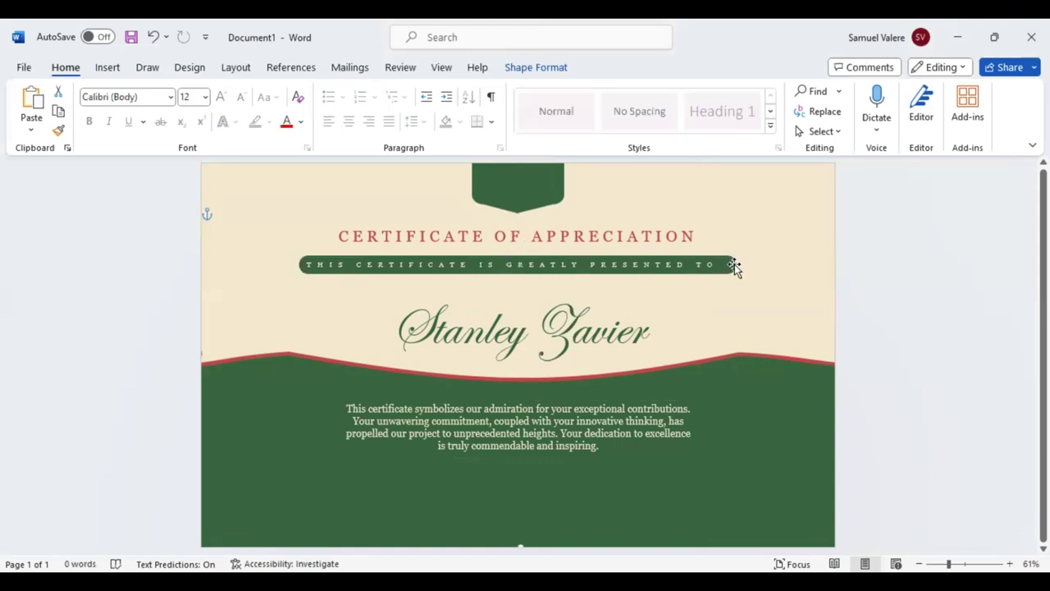
{"action": "left_click", "coordinate": [667, 263]}
{"action": "left_click", "coordinate": [666, 264]}
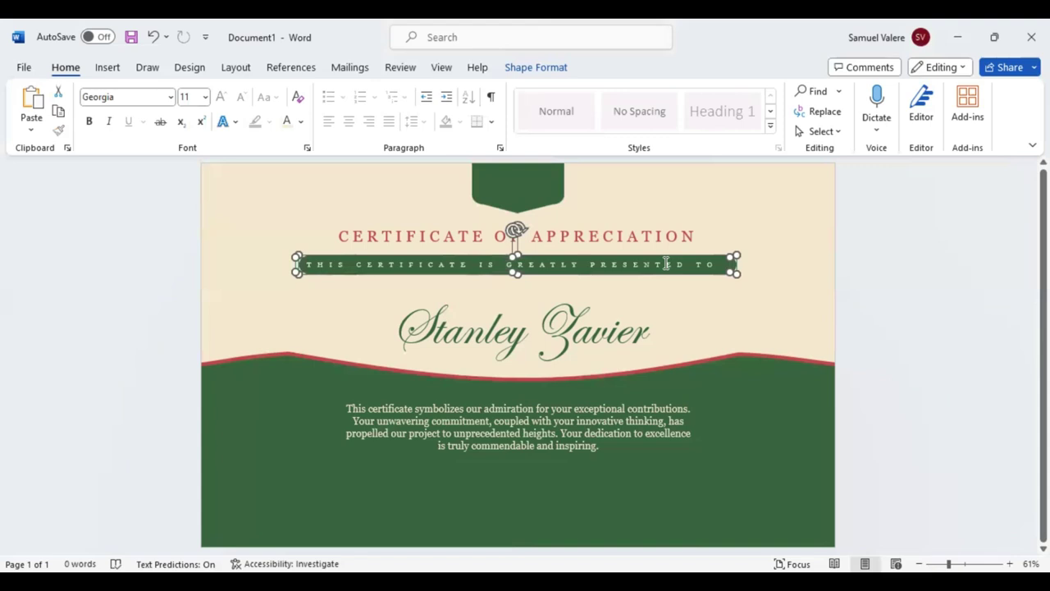
{"action": "key", "text": "ctrl+z"}
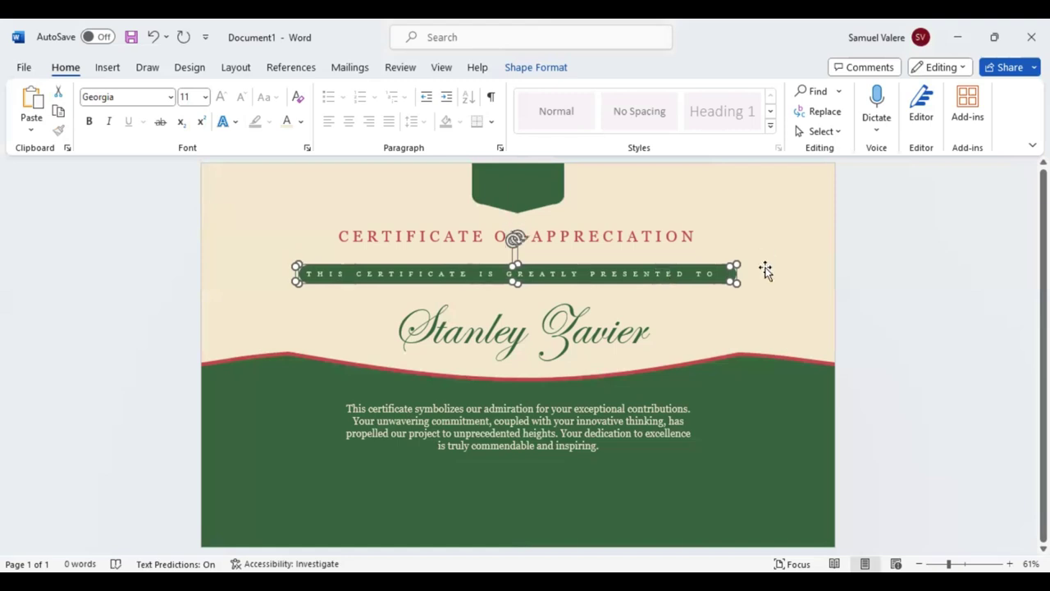
{"action": "left_click", "coordinate": [679, 279]}
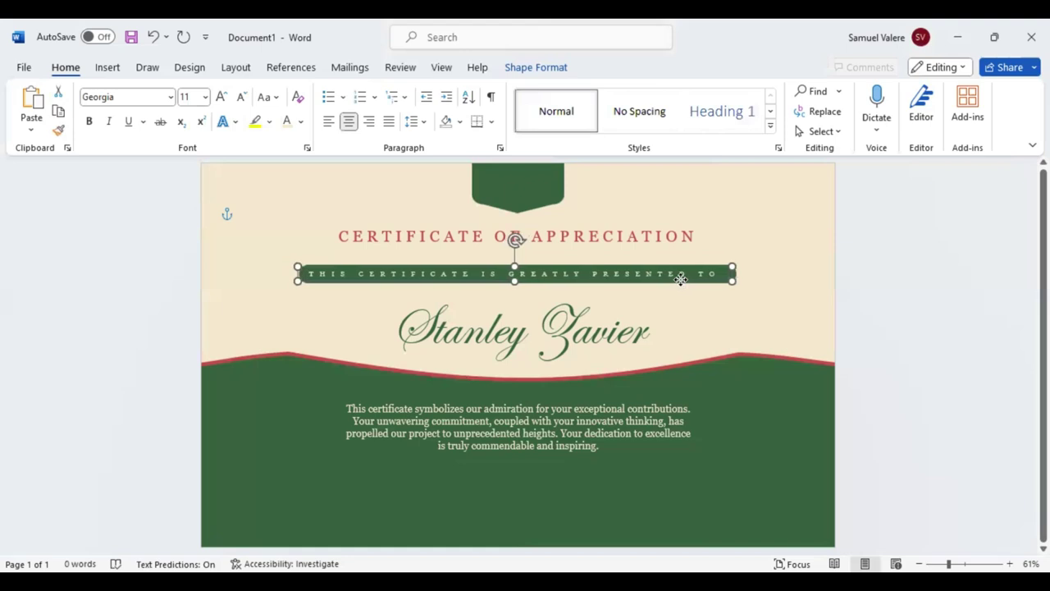
{"action": "left_click_drag", "start_coordinate": [683, 279], "coordinate": [684, 279]}
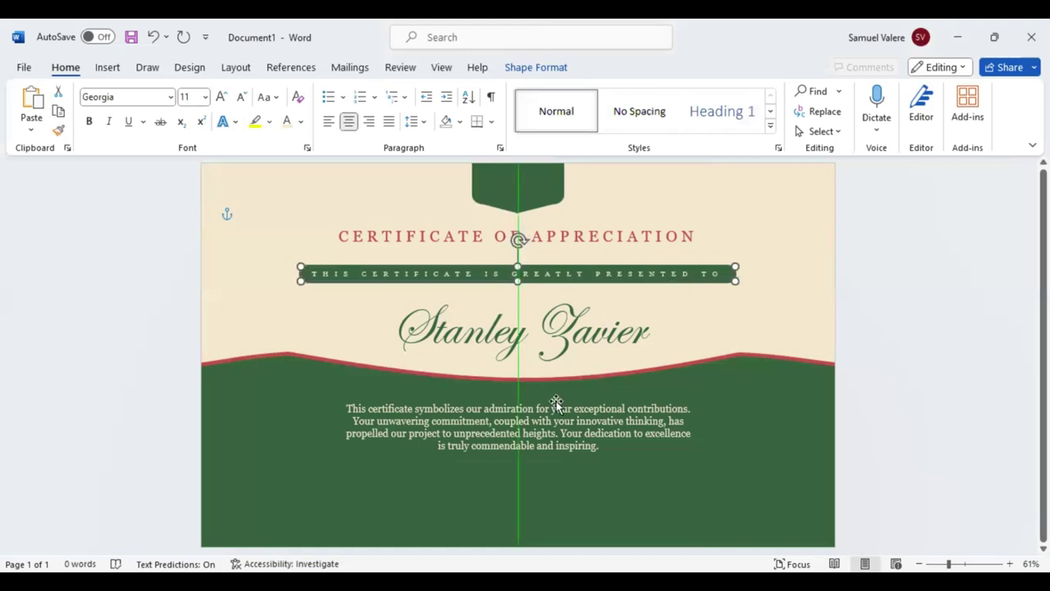
Draw a small text box at the lower left of the band and type 'Signature'
{"action": "left_click", "coordinate": [115, 68]}
{"action": "left_click", "coordinate": [230, 94]}
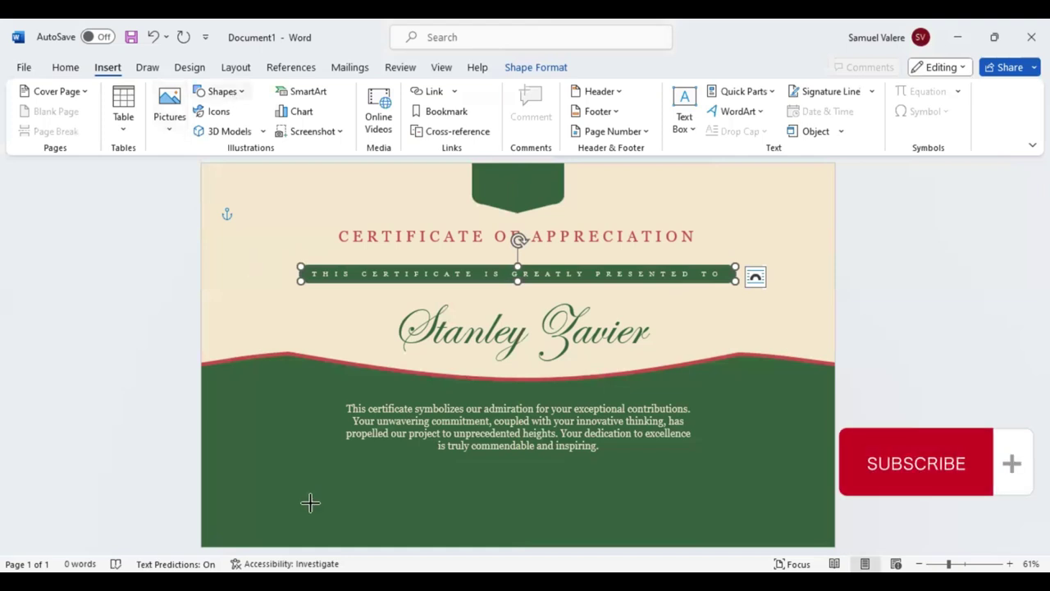
{"action": "left_click_drag", "start_coordinate": [311, 508], "coordinate": [371, 514]}
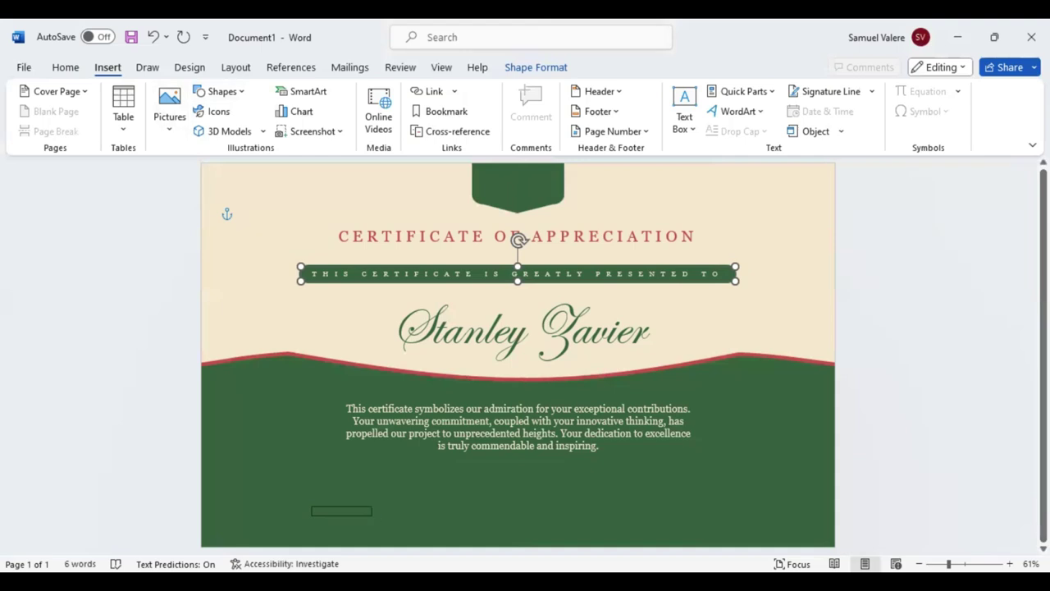
{"action": "type", "text": "Signature"}
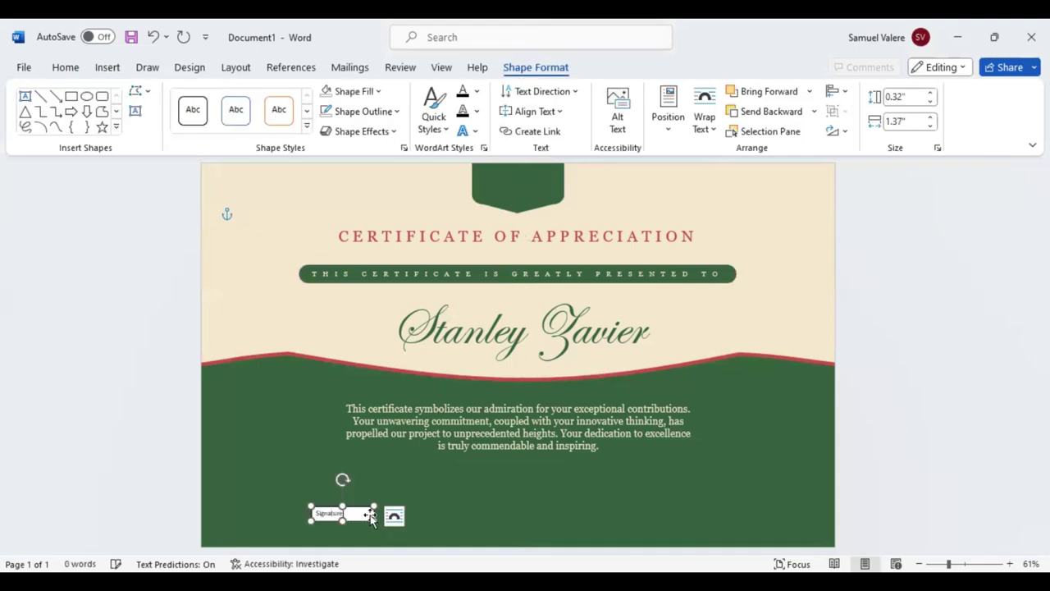
Style the Signature label in centred Georgia with a light font colour
{"action": "double_click", "coordinate": [330, 512]}
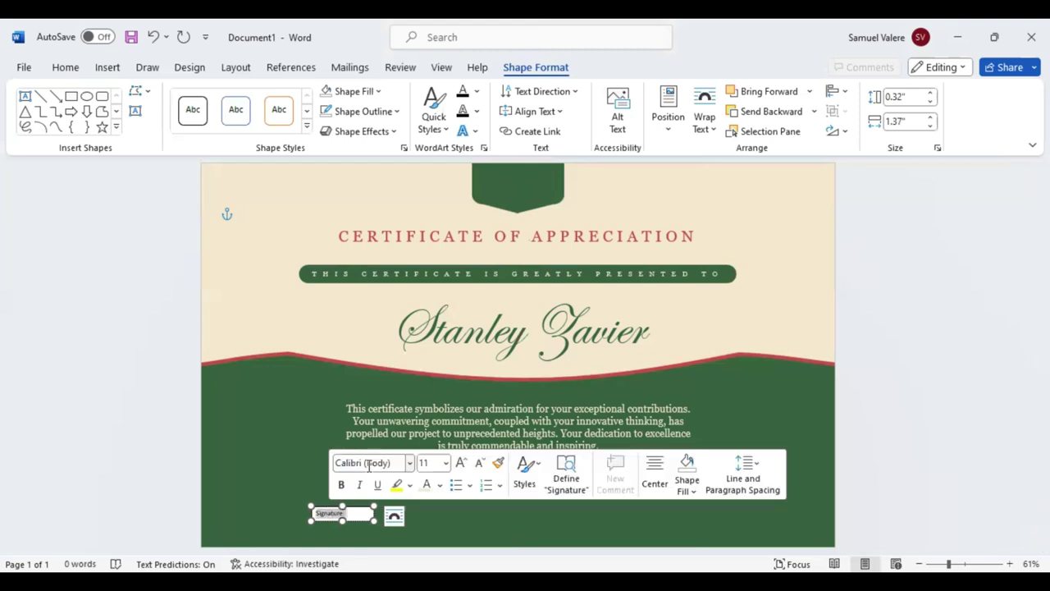
{"action": "left_click", "coordinate": [361, 462]}
{"action": "type", "text": "Georgia"}
{"action": "key", "text": "Return"}
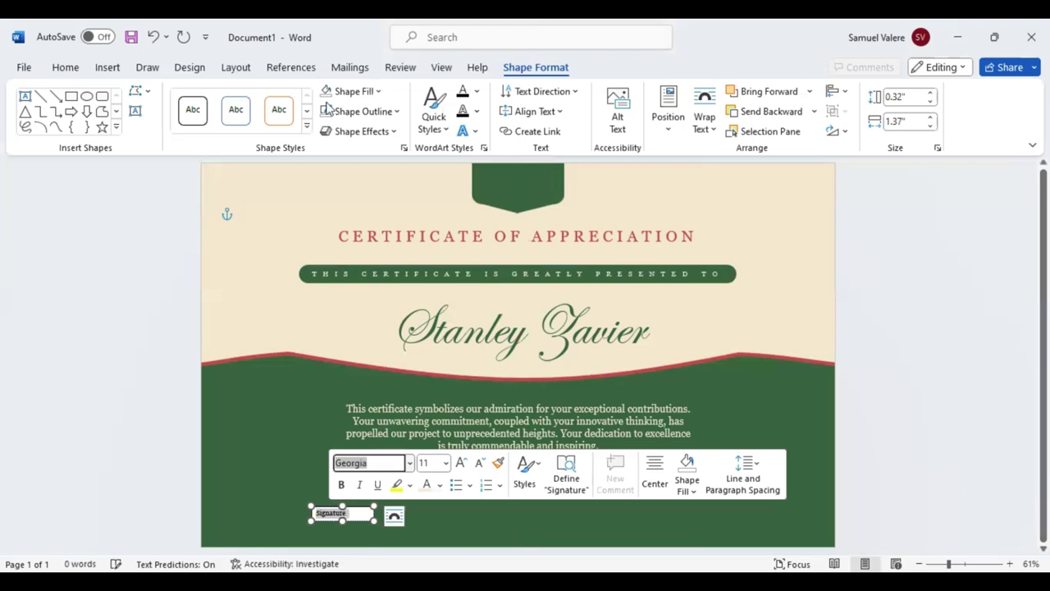
{"action": "left_click", "coordinate": [65, 69]}
{"action": "left_click", "coordinate": [350, 123]}
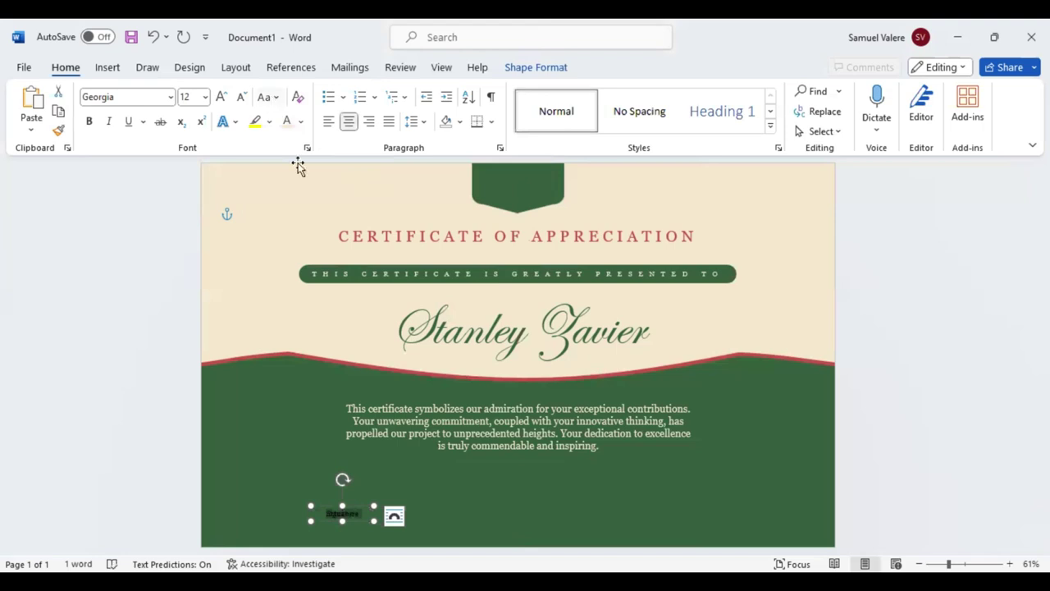
{"action": "left_click", "coordinate": [286, 121]}
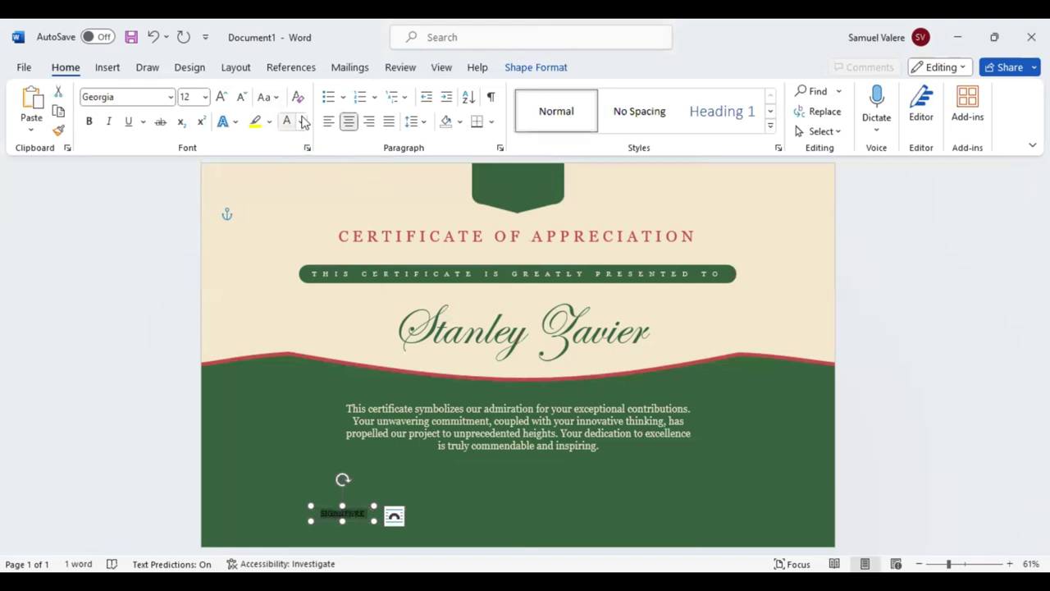
{"action": "left_click", "coordinate": [302, 121]}
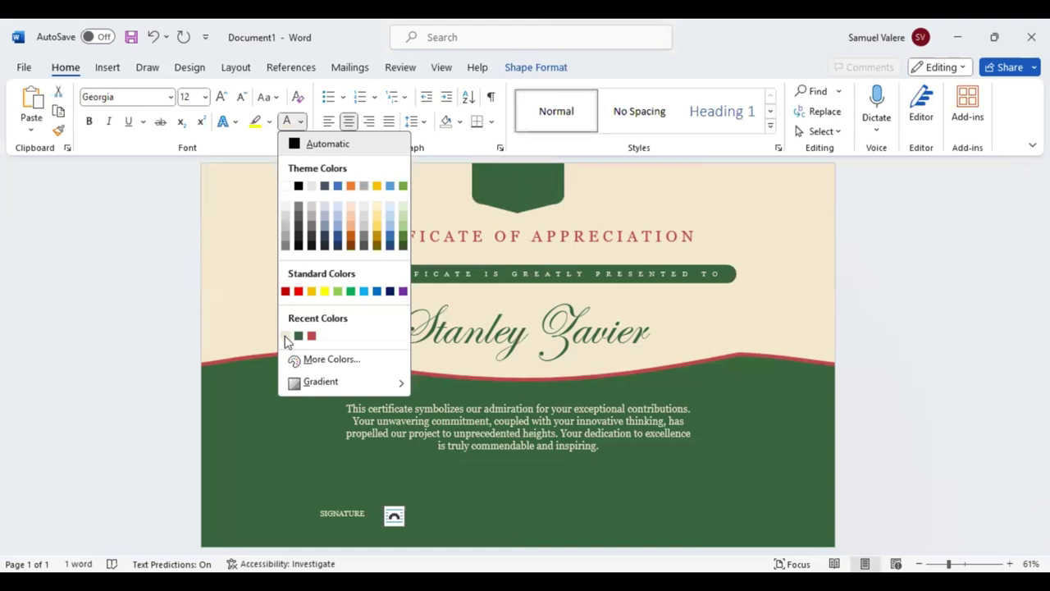
Position the SIGNATURE label on the green band
{"action": "left_click", "coordinate": [356, 521]}
{"action": "left_click_drag", "start_coordinate": [359, 513], "coordinate": [681, 516]}
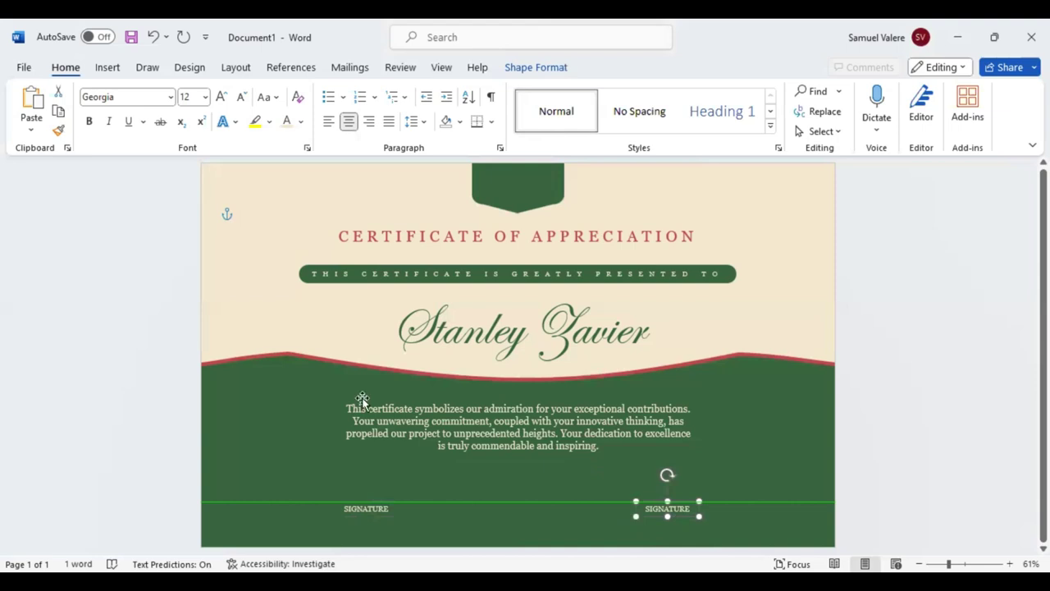
{"action": "left_click", "coordinate": [105, 69]}
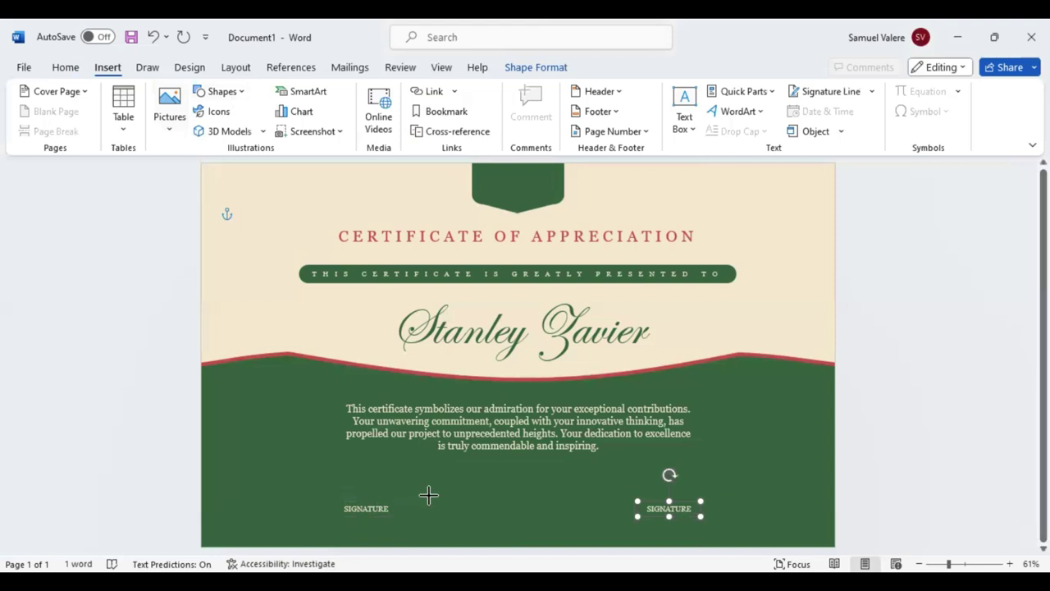
Draw a horizontal line above the left SIGNATURE label and adjust its length
{"action": "mouse_move", "coordinate": [323, 495]}
{"action": "left_mouse_down"}
{"action": "mouse_move", "coordinate": [428, 494]}
{"action": "mouse_move", "coordinate": [403, 505]}
{"action": "left_mouse_up"}
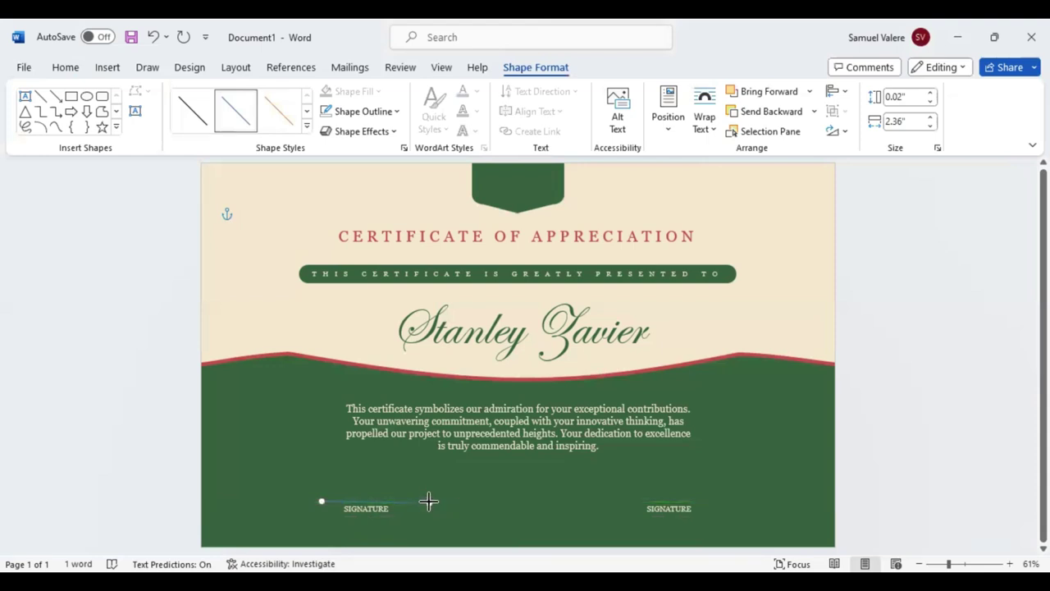
{"action": "left_click_drag", "start_coordinate": [429, 499], "coordinate": [428, 500]}
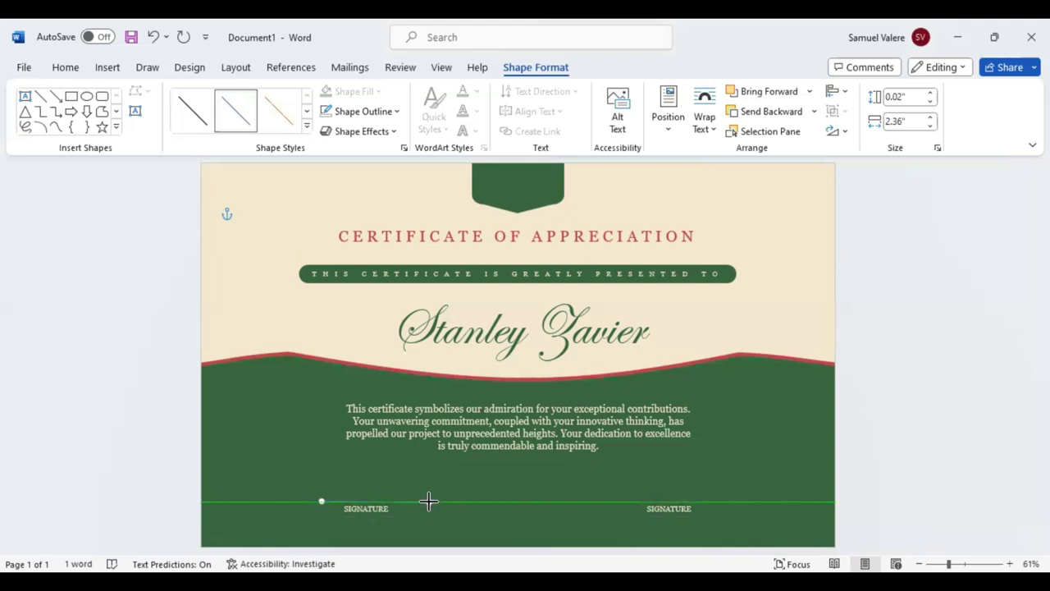
{"action": "left_click_drag", "start_coordinate": [428, 500], "coordinate": [429, 500]}
{"action": "left_click", "coordinate": [400, 502]}
{"action": "left_click_drag", "start_coordinate": [401, 502], "coordinate": [401, 502]}
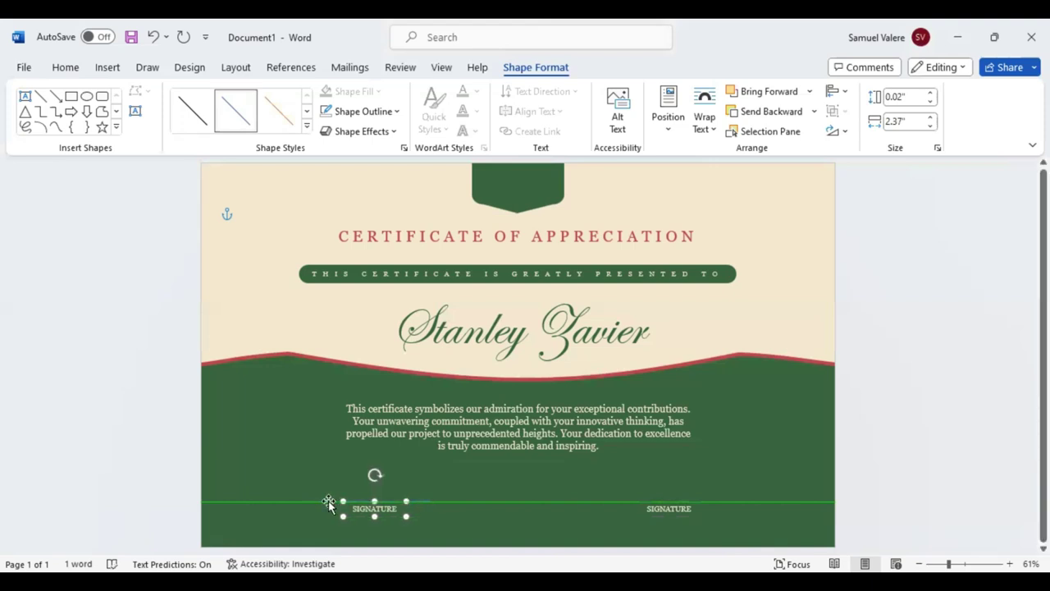
{"action": "left_click", "coordinate": [329, 504]}
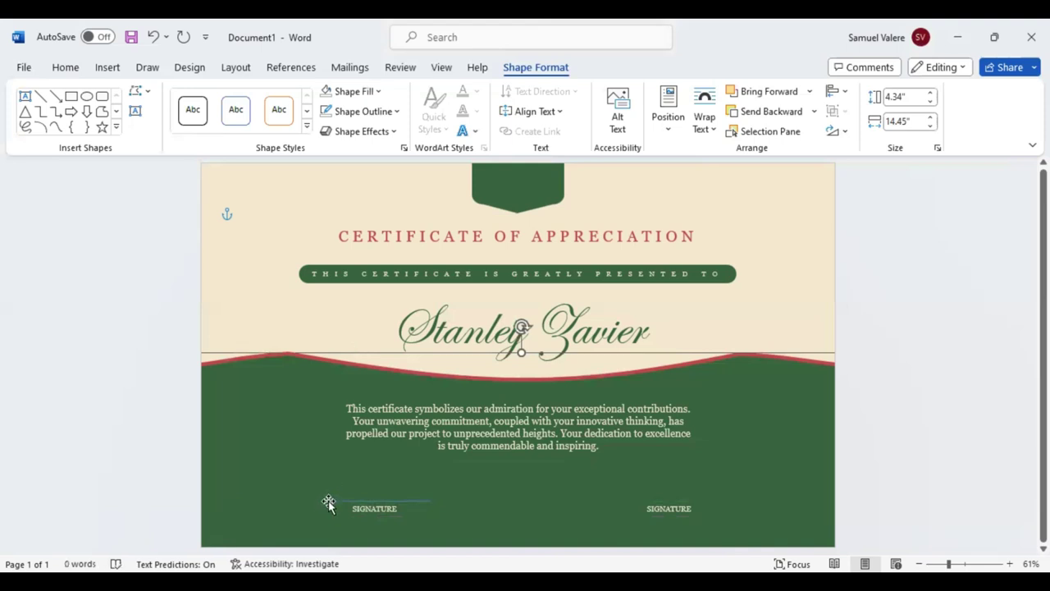
{"action": "left_click_drag", "start_coordinate": [435, 505], "coordinate": [421, 504]}
Nudge the line into place and paste a copy above the right SIGNATURE label
{"action": "left_click", "coordinate": [420, 501]}
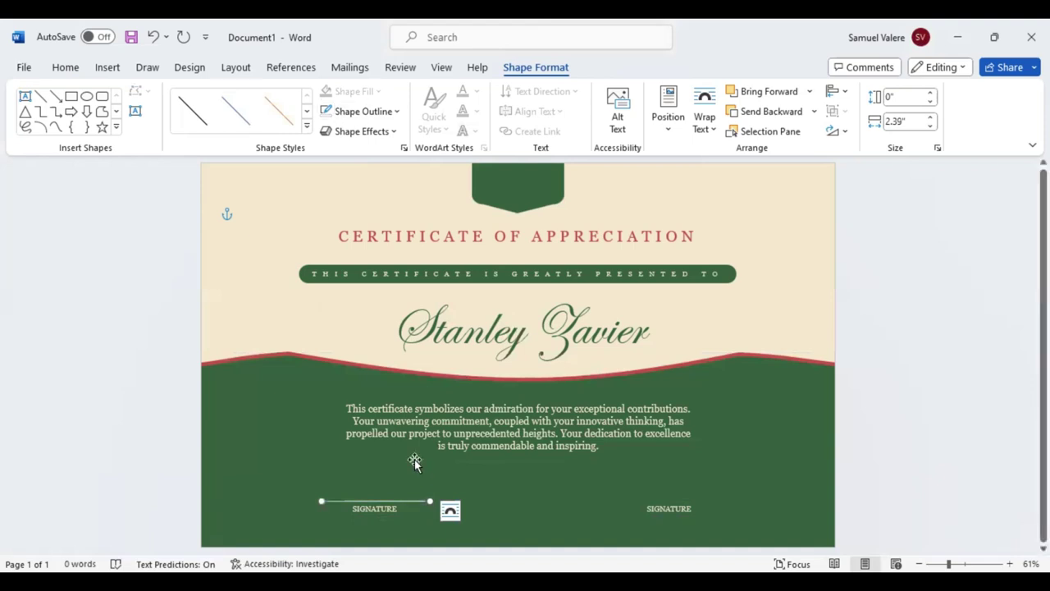
{"action": "key", "text": "Right"}
{"action": "key", "text": "Down"}
{"action": "key", "text": "Up"}
{"action": "key", "text": "Up"}
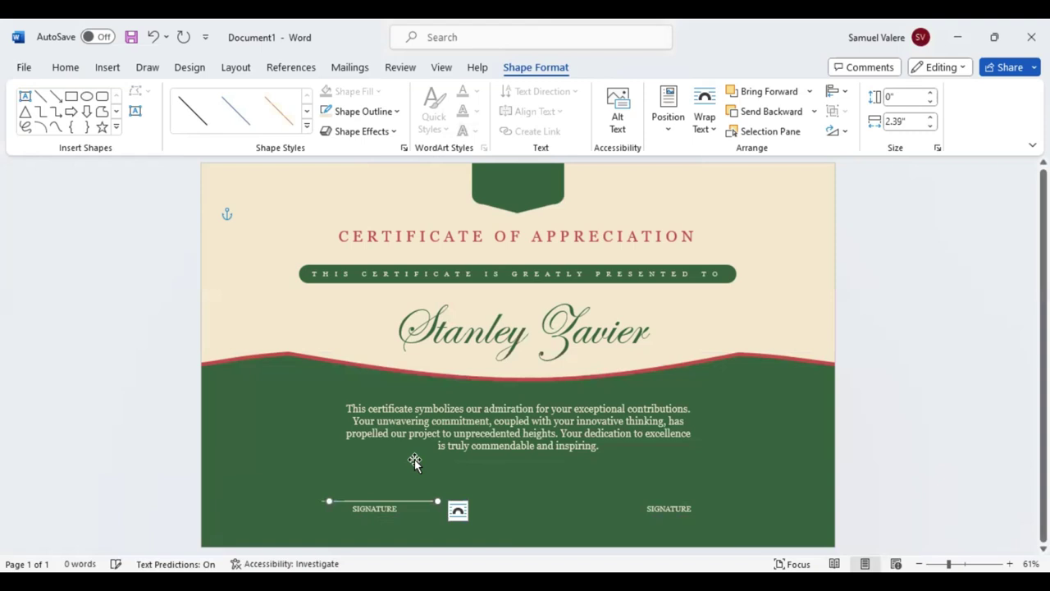
{"action": "key", "text": "Right"}
{"action": "key", "text": "ctrl+v"}
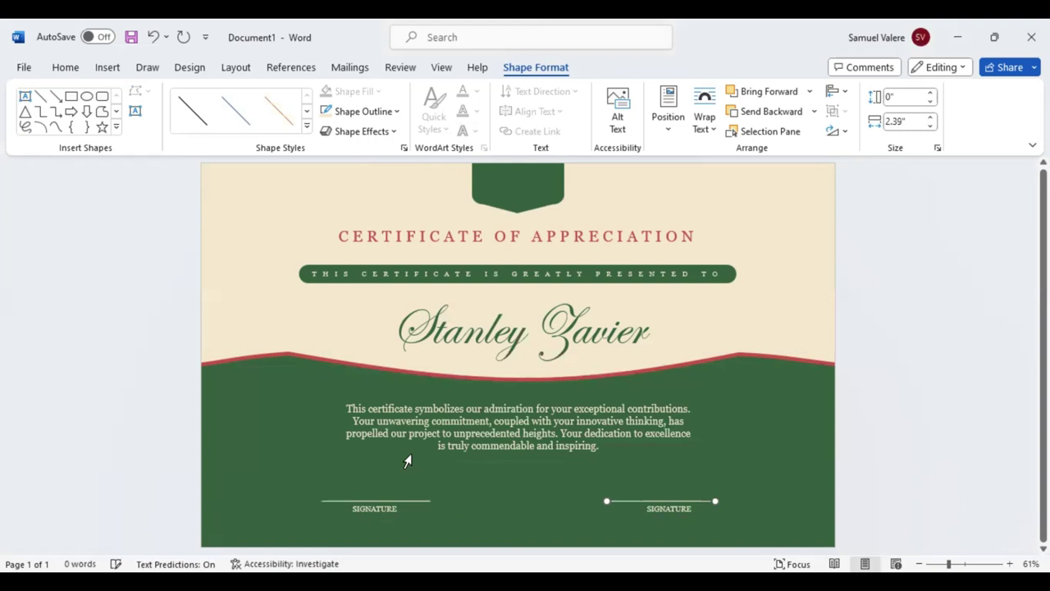
{"action": "key", "text": "Right"}
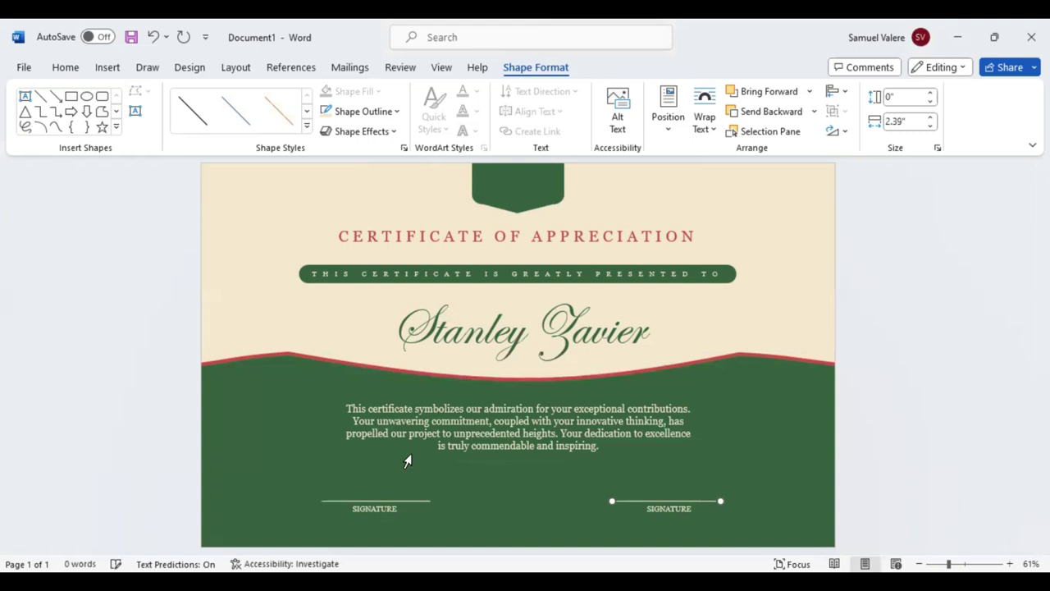
{"action": "key", "text": "Right"}
Draw a starburst seal centred on the page between the two signature lines
{"action": "left_click", "coordinate": [118, 127]}
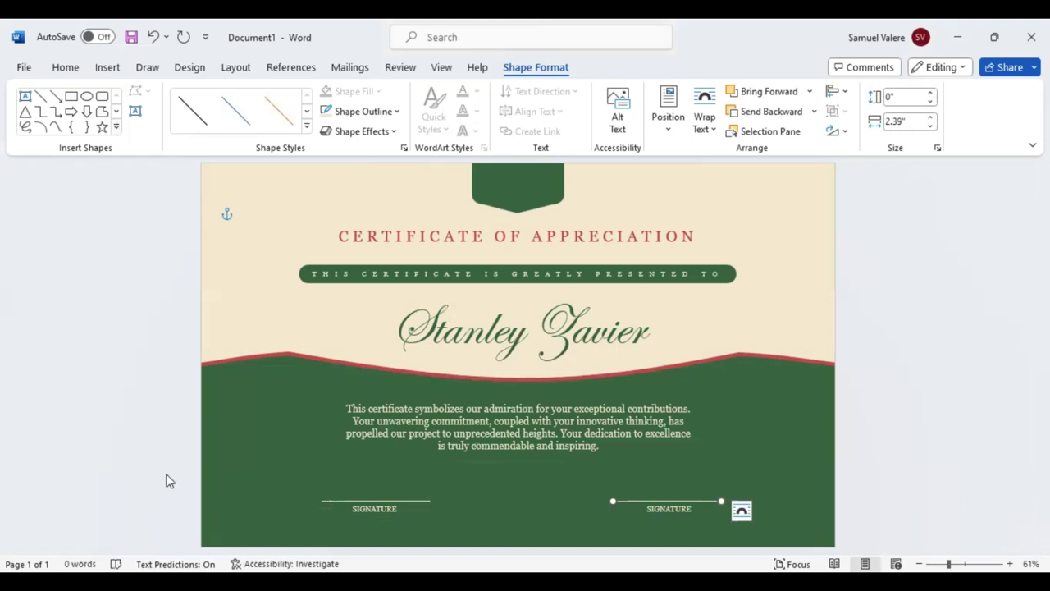
{"action": "left_click", "coordinate": [164, 473]}
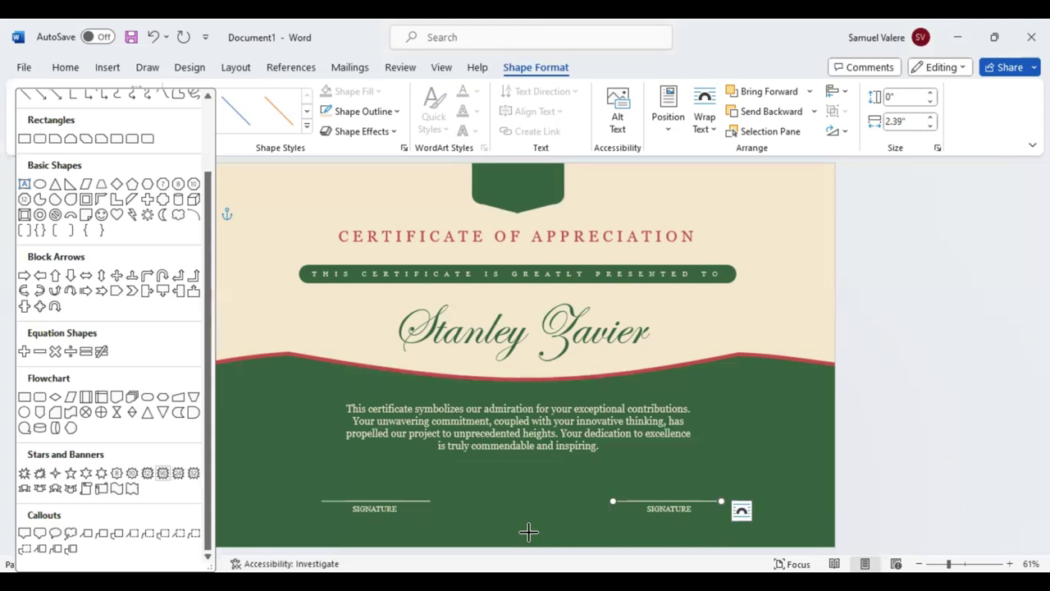
{"action": "left_click_drag", "start_coordinate": [529, 532], "coordinate": [539, 543]}
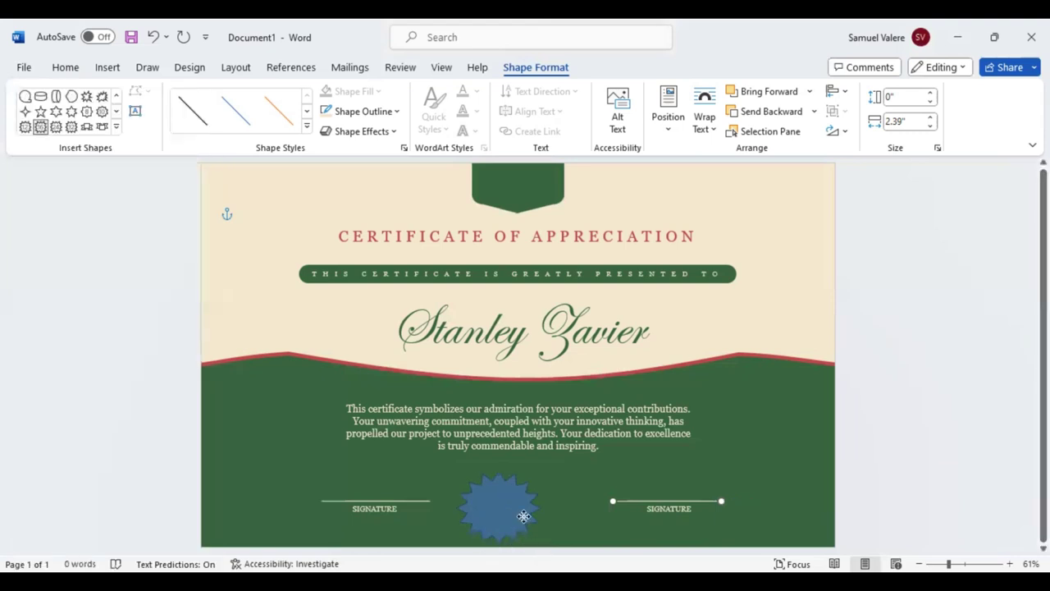
{"action": "left_click_drag", "start_coordinate": [498, 484], "coordinate": [516, 484]}
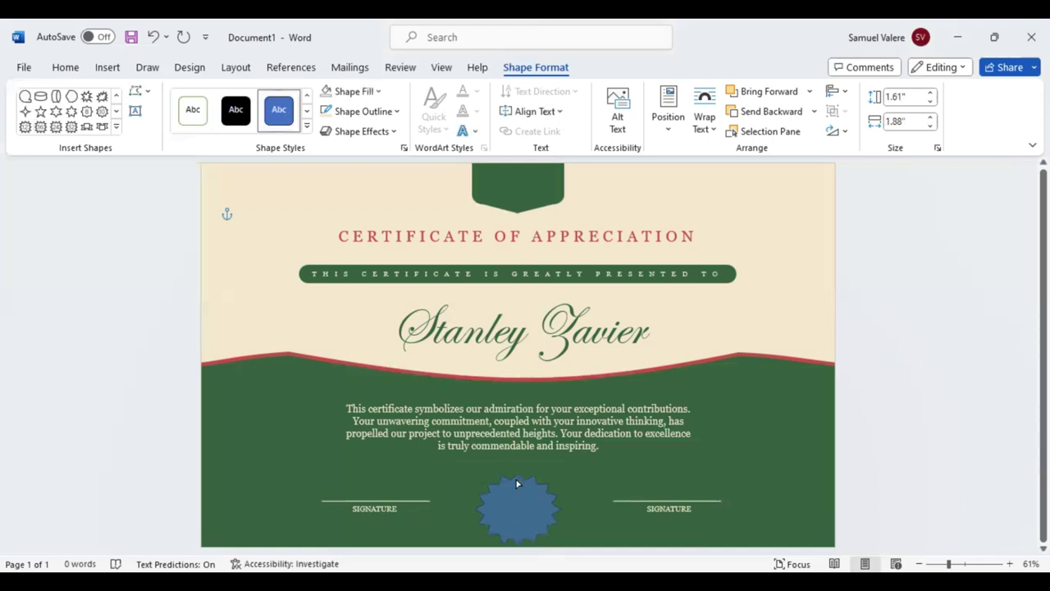
{"action": "left_click", "coordinate": [511, 498]}
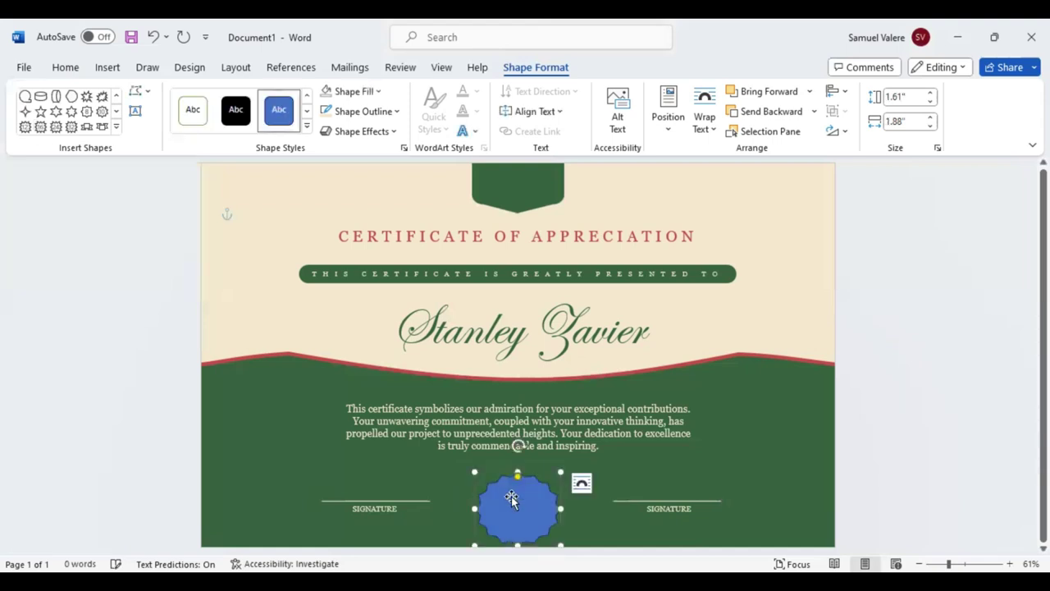
{"action": "left_click_drag", "start_coordinate": [511, 498], "coordinate": [520, 497]}
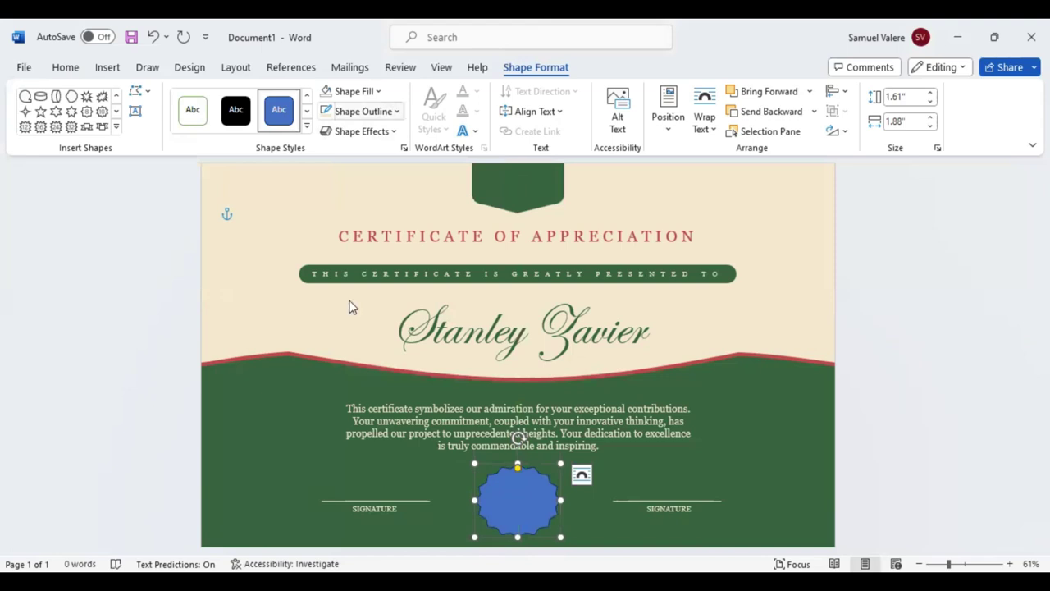
Give the seal a yellow fill and a 3 pt outline
{"action": "left_click", "coordinate": [398, 115]}
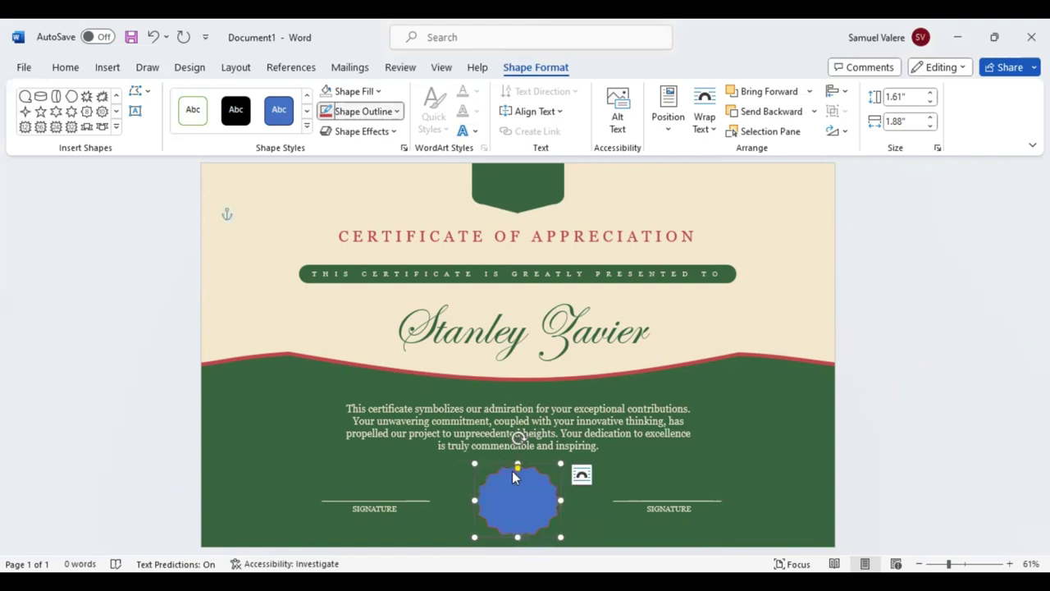
{"action": "left_click", "coordinate": [380, 92]}
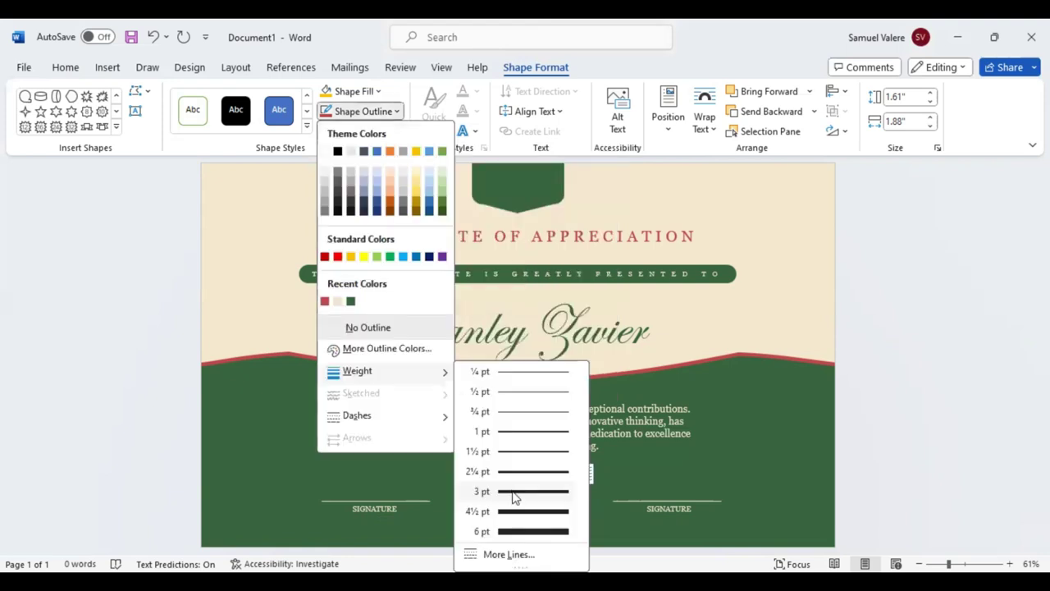
{"action": "left_click", "coordinate": [397, 112]}
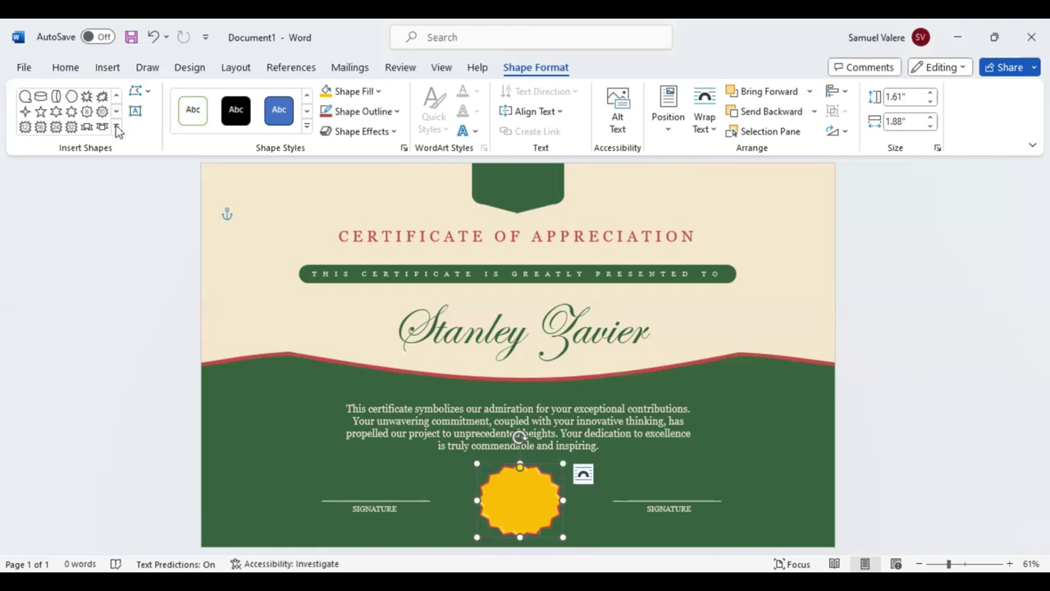
Add an outline-free circle over the centre of the yellow seal and set its fill
{"action": "left_click", "coordinate": [23, 504]}
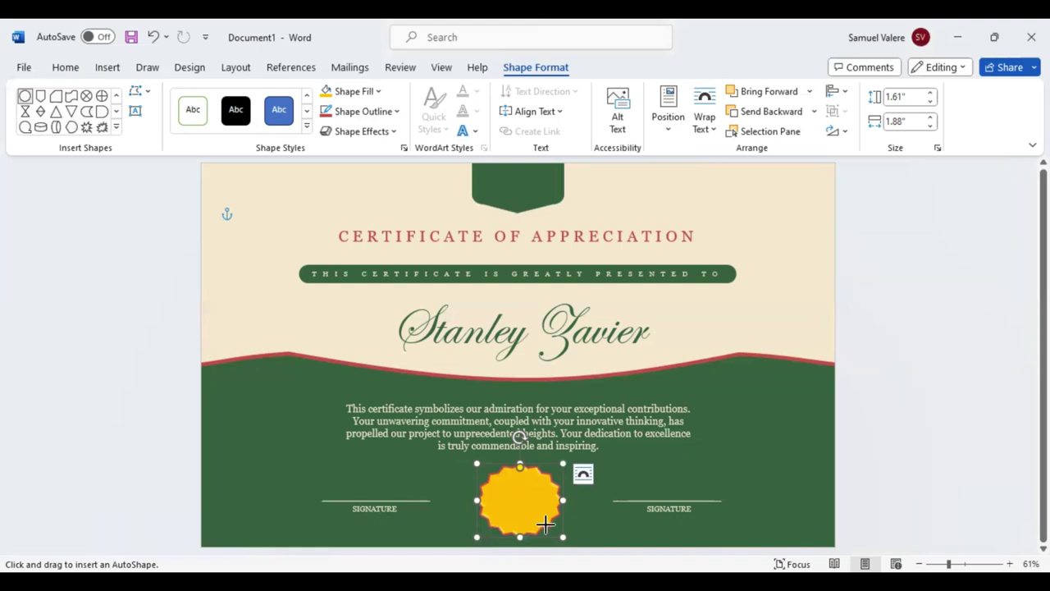
{"action": "mouse_move", "coordinate": [505, 478]}
{"action": "left_mouse_down"}
{"action": "mouse_move", "coordinate": [565, 535]}
{"action": "mouse_move", "coordinate": [520, 502]}
{"action": "left_mouse_up"}
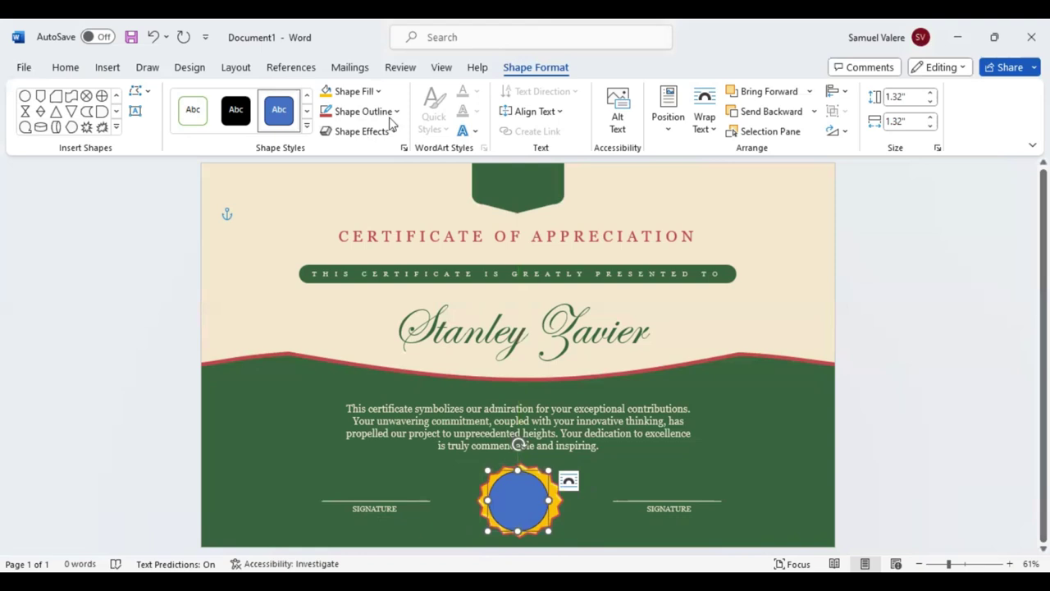
{"action": "left_click", "coordinate": [363, 111]}
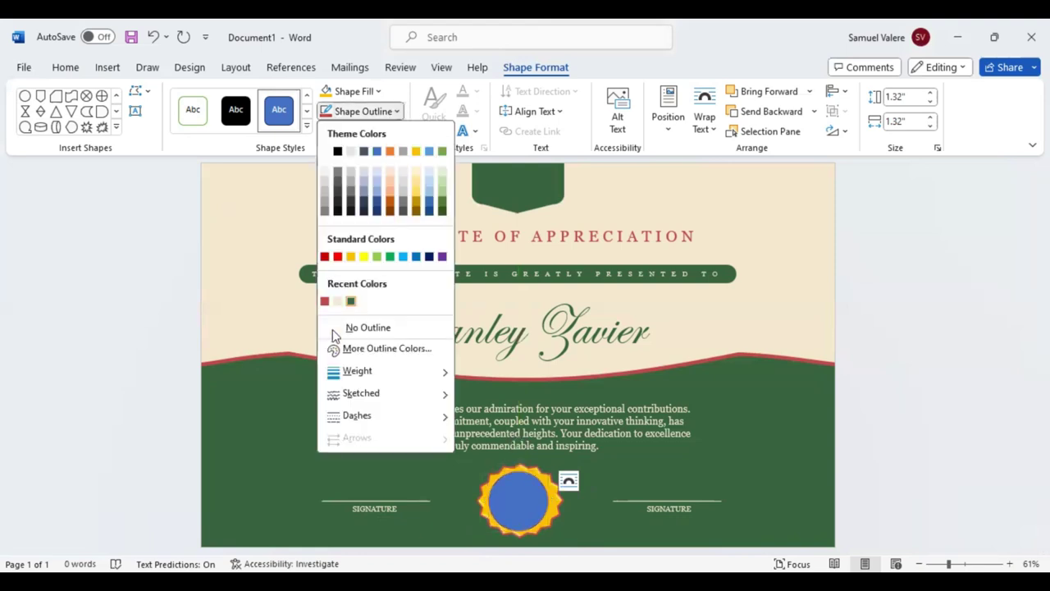
{"action": "left_click", "coordinate": [345, 328]}
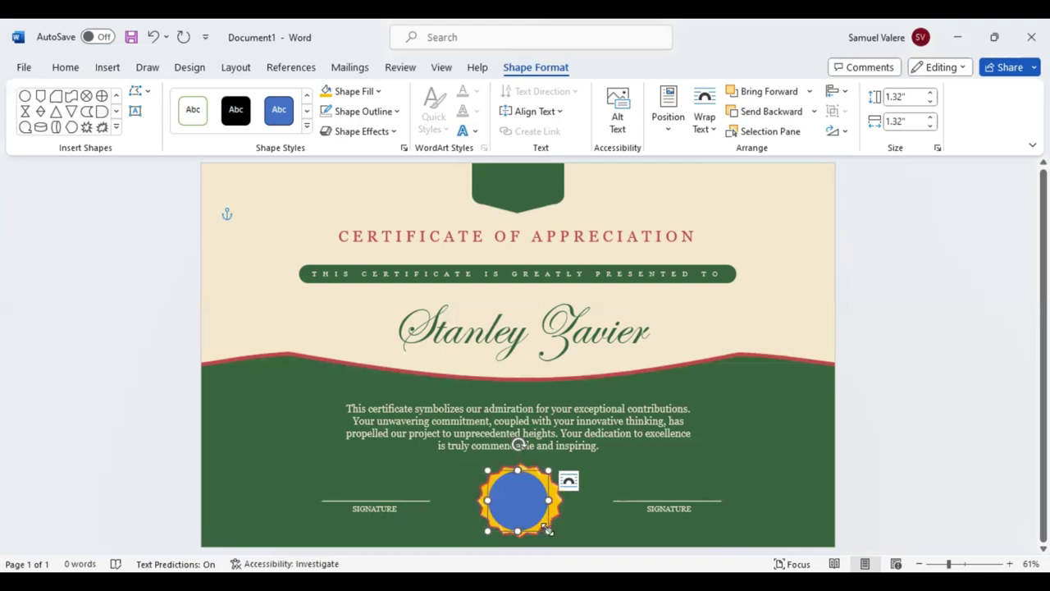
{"action": "left_click_drag", "start_coordinate": [548, 530], "coordinate": [550, 533]}
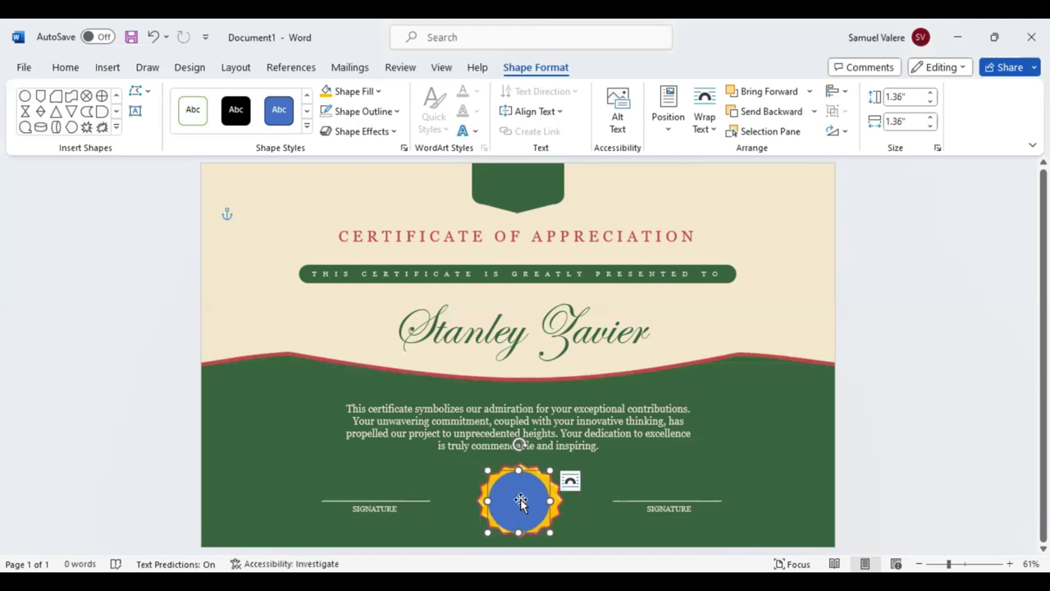
{"action": "key", "text": "ctrl+z"}
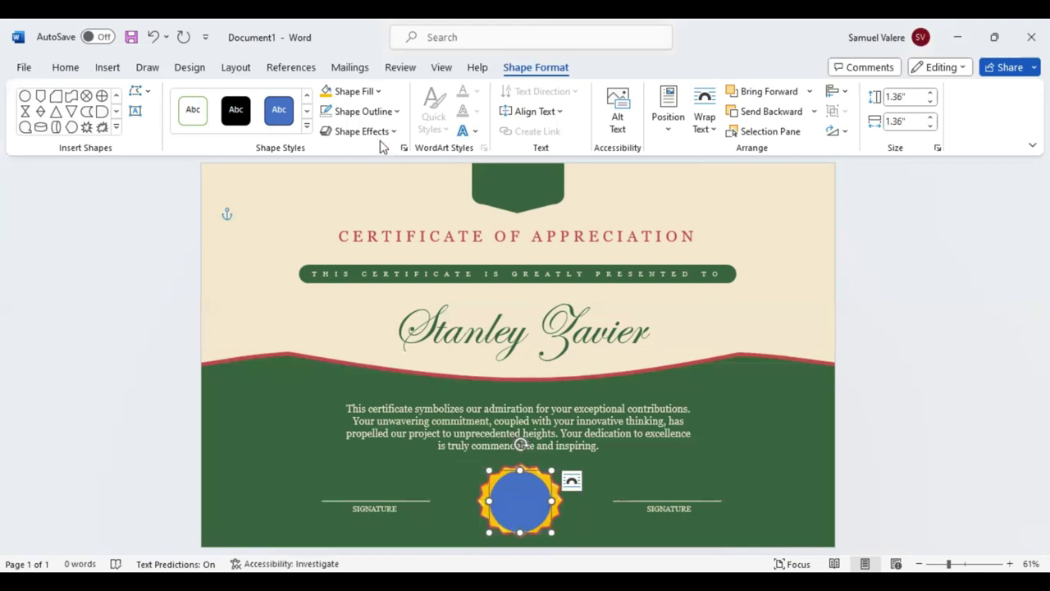
{"action": "left_click", "coordinate": [380, 96]}
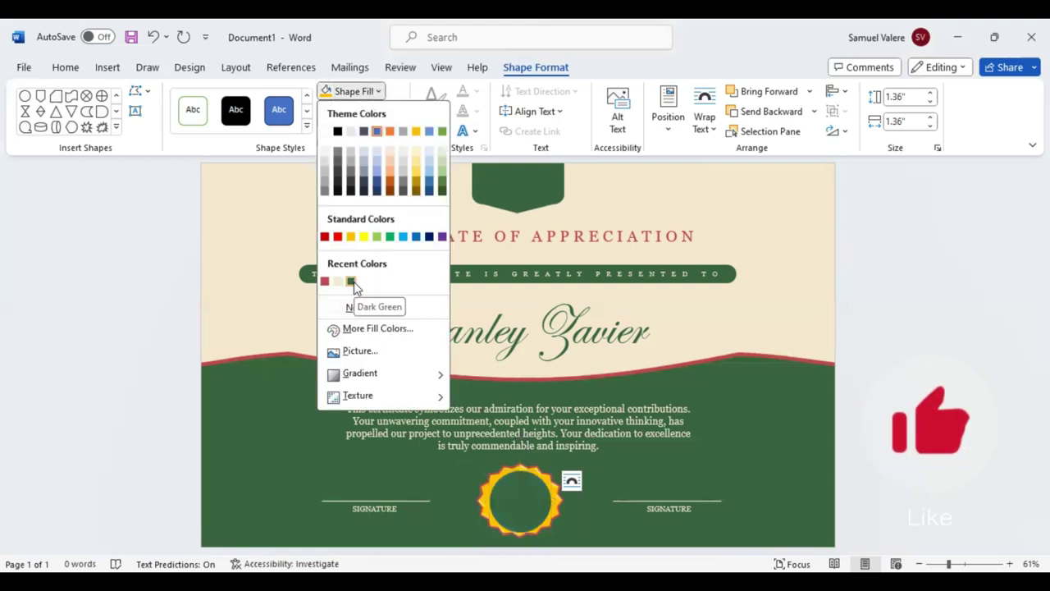
Shorten the starburst seal's height and nudge it slightly left
{"action": "left_click", "coordinate": [521, 531]}
{"action": "mouse_move", "coordinate": [520, 532]}
{"action": "left_mouse_down"}
{"action": "mouse_move", "coordinate": [517, 504]}
{"action": "mouse_move", "coordinate": [560, 501]}
{"action": "left_mouse_up"}
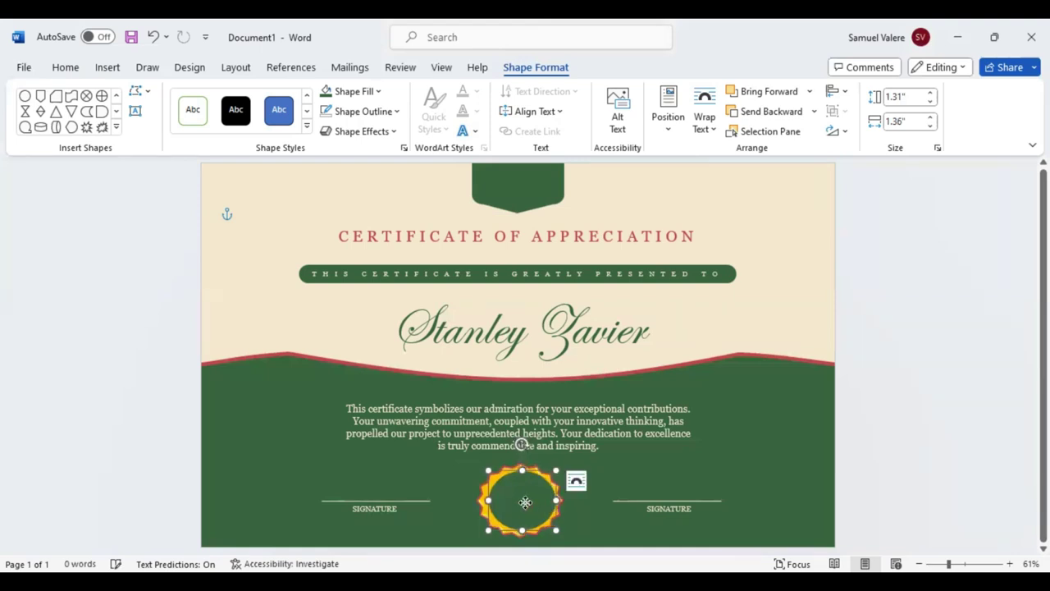
{"action": "left_click_drag", "start_coordinate": [527, 502], "coordinate": [527, 501]}
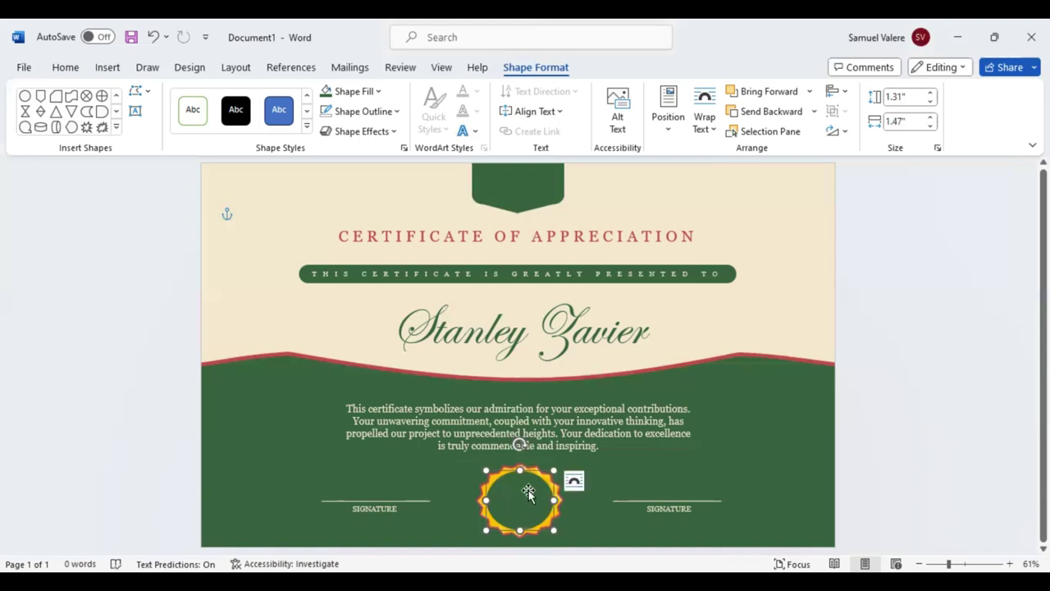
Add a small text box inside the seal reading 'Best', centred
{"action": "left_click", "coordinate": [136, 110]}
{"action": "left_click_drag", "start_coordinate": [505, 482], "coordinate": [546, 493]}
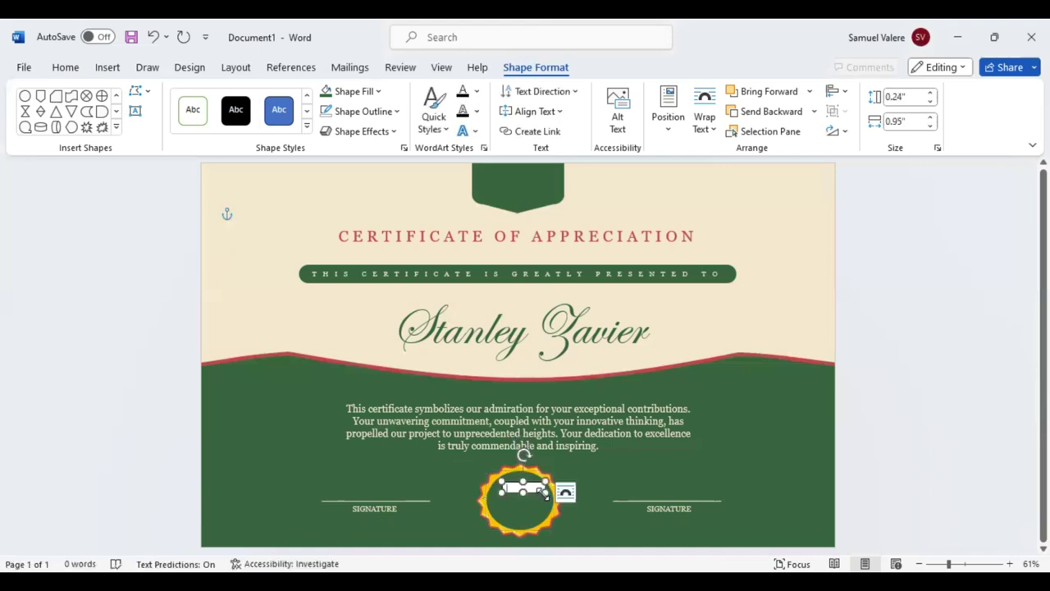
{"action": "type", "text": "Best"}
{"action": "double_click", "coordinate": [513, 474]}
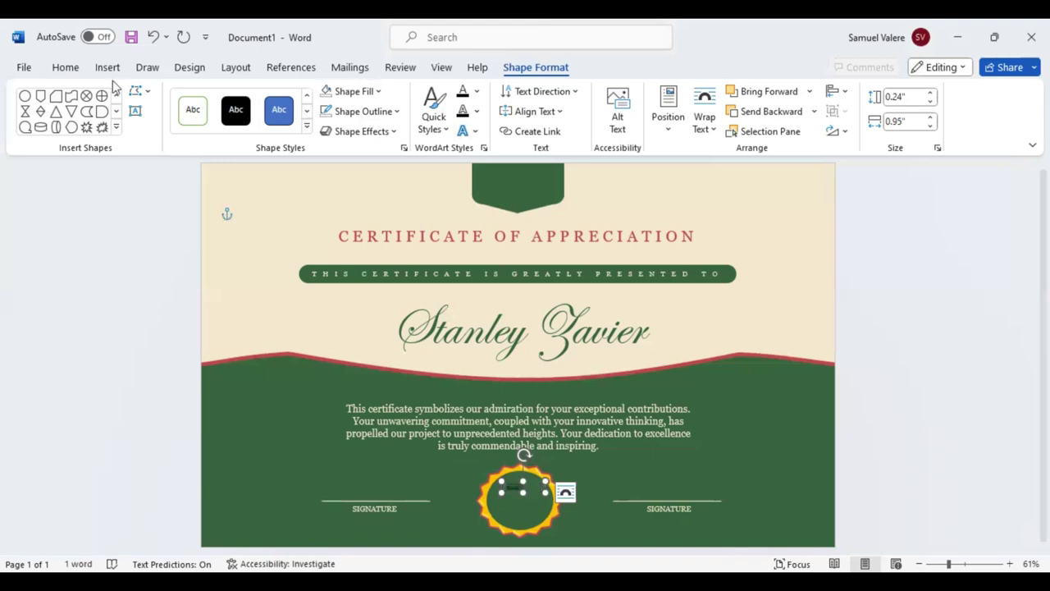
{"action": "left_click", "coordinate": [66, 68]}
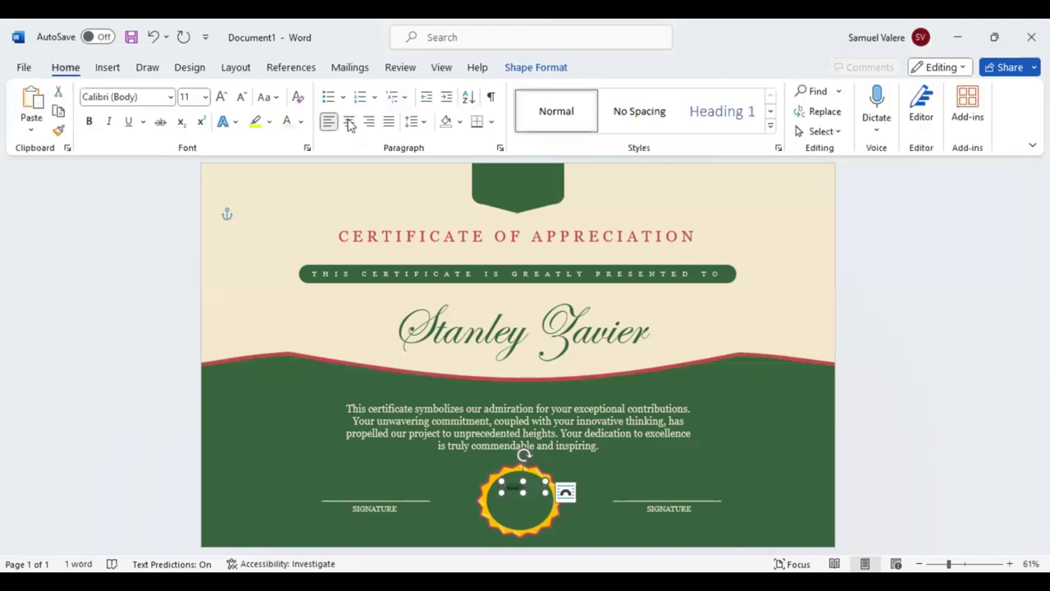
{"action": "key", "text": "ctrl+e"}
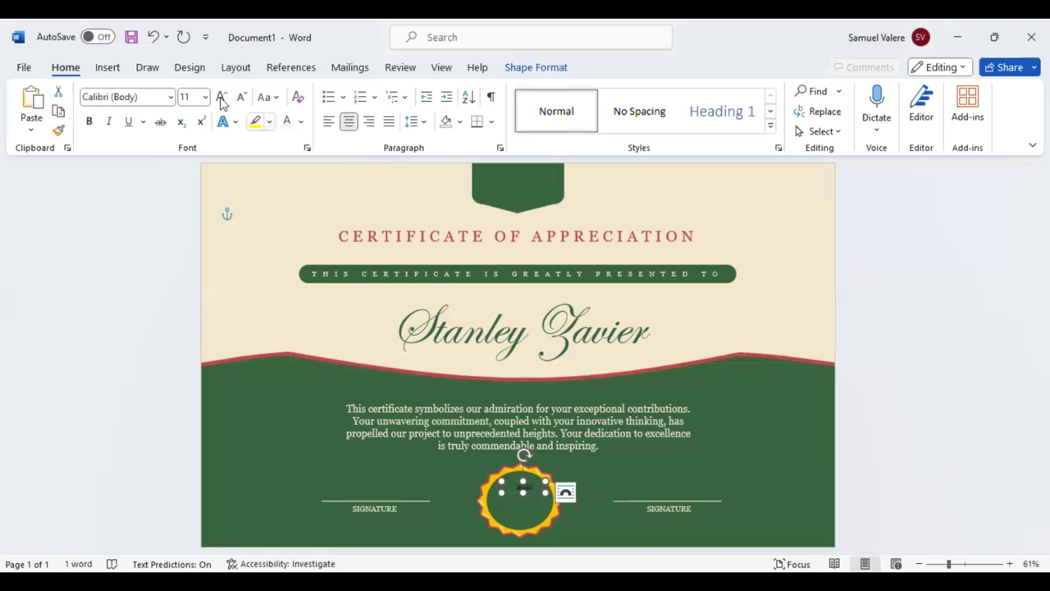
Format 'Best' in Edwardian Script ITC at 28 pt
{"action": "left_click", "coordinate": [221, 98]}
{"action": "left_click", "coordinate": [222, 98]}
{"action": "left_click", "coordinate": [221, 98]}
{"action": "left_click", "coordinate": [220, 98]}
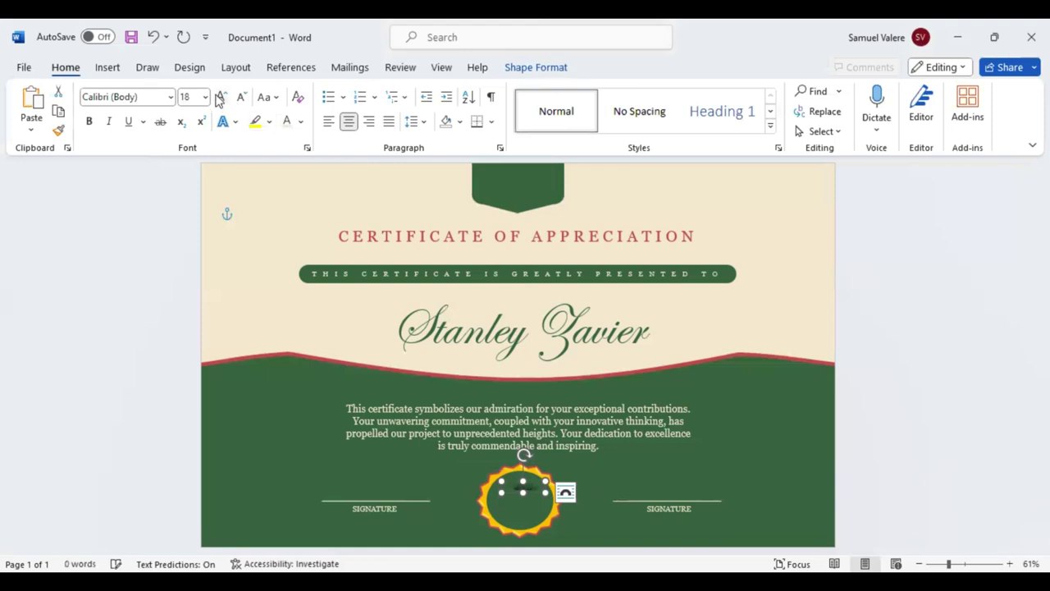
{"action": "left_click", "coordinate": [219, 99]}
{"action": "left_click", "coordinate": [220, 98]}
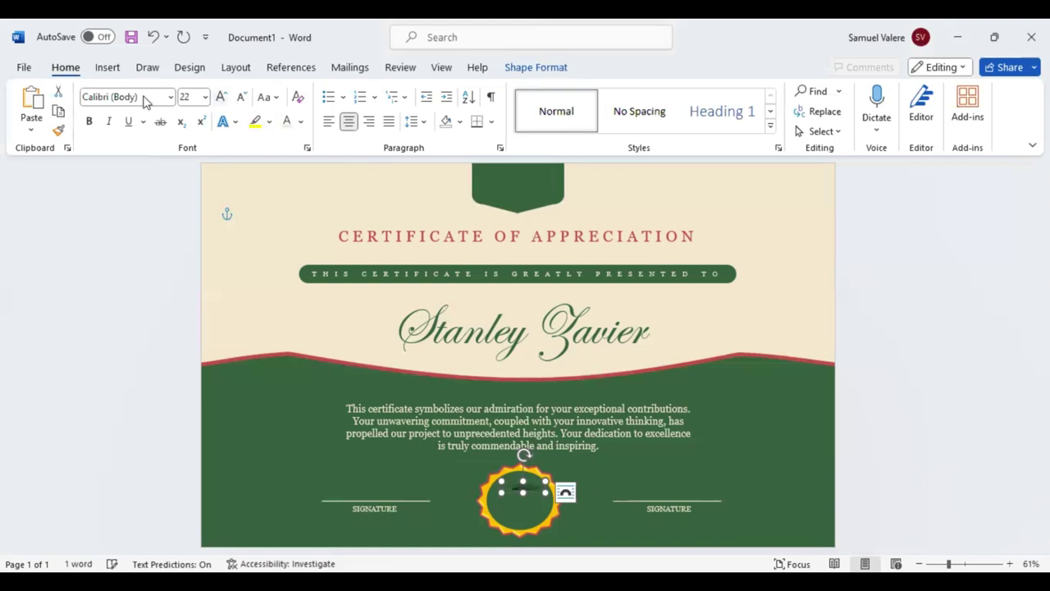
{"action": "left_click", "coordinate": [141, 95]}
{"action": "type", "text": "Edwardian Script ITC"}
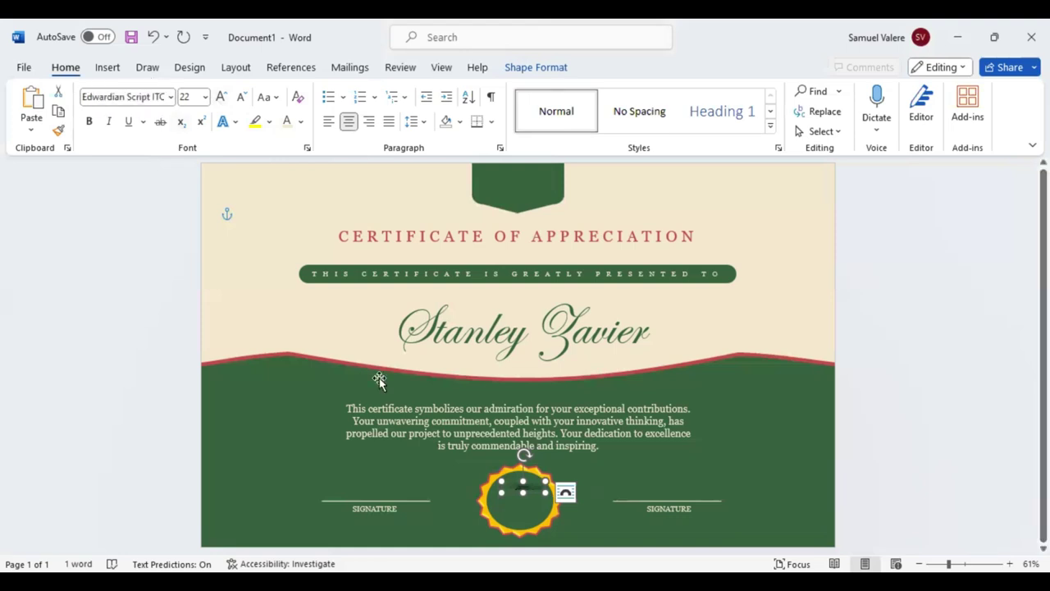
{"action": "double_click", "coordinate": [523, 491]}
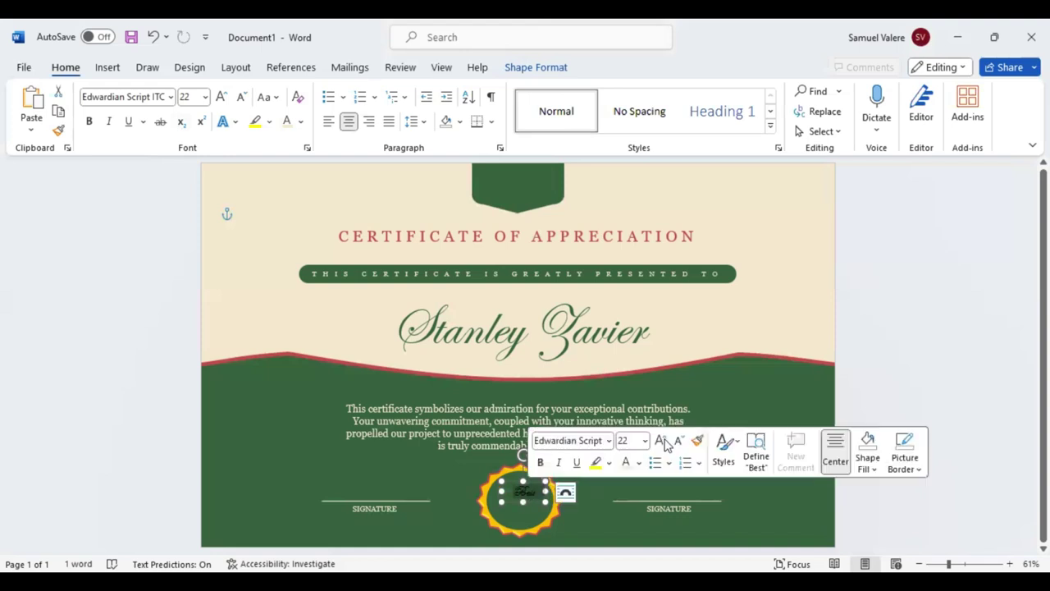
{"action": "left_click", "coordinate": [661, 441]}
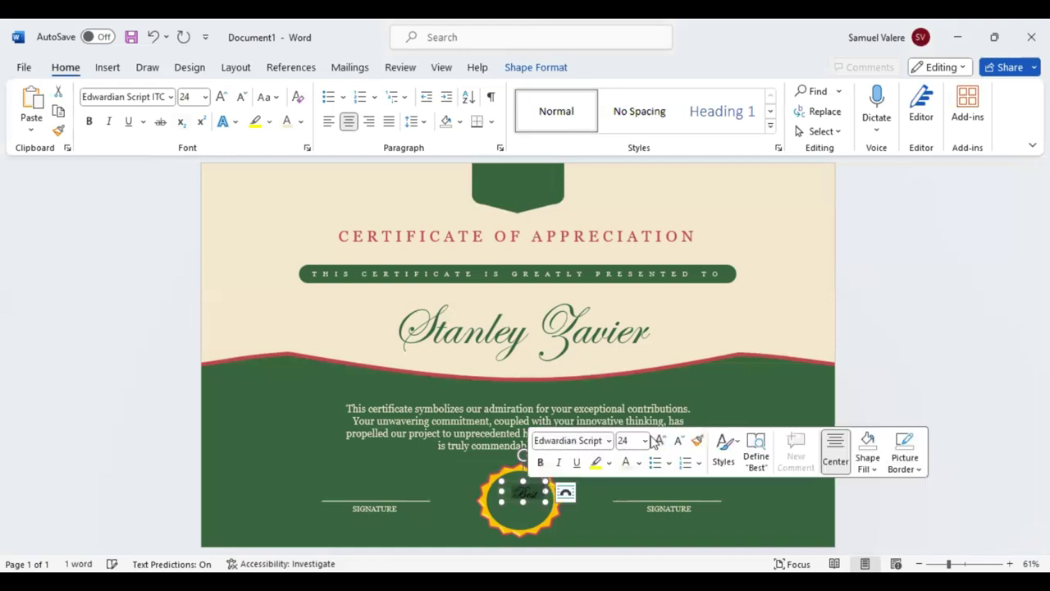
{"action": "left_click", "coordinate": [656, 441]}
{"action": "left_click", "coordinate": [656, 441]}
{"action": "left_click", "coordinate": [625, 464]}
Centre the 'Best' text box within the seal and duplicate it just below
{"action": "left_click", "coordinate": [522, 497]}
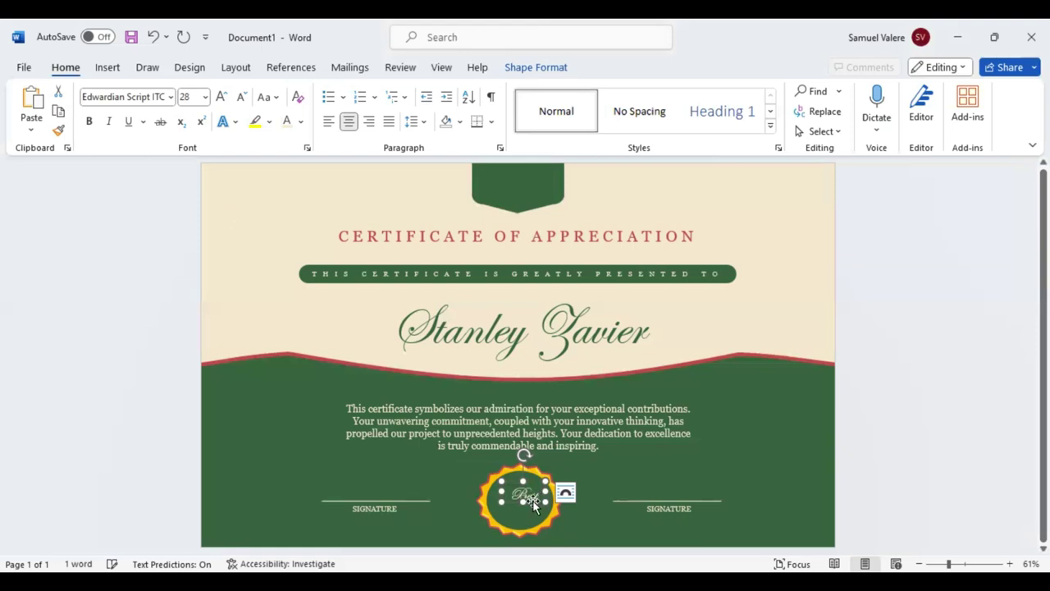
{"action": "left_click_drag", "start_coordinate": [525, 499], "coordinate": [564, 471]}
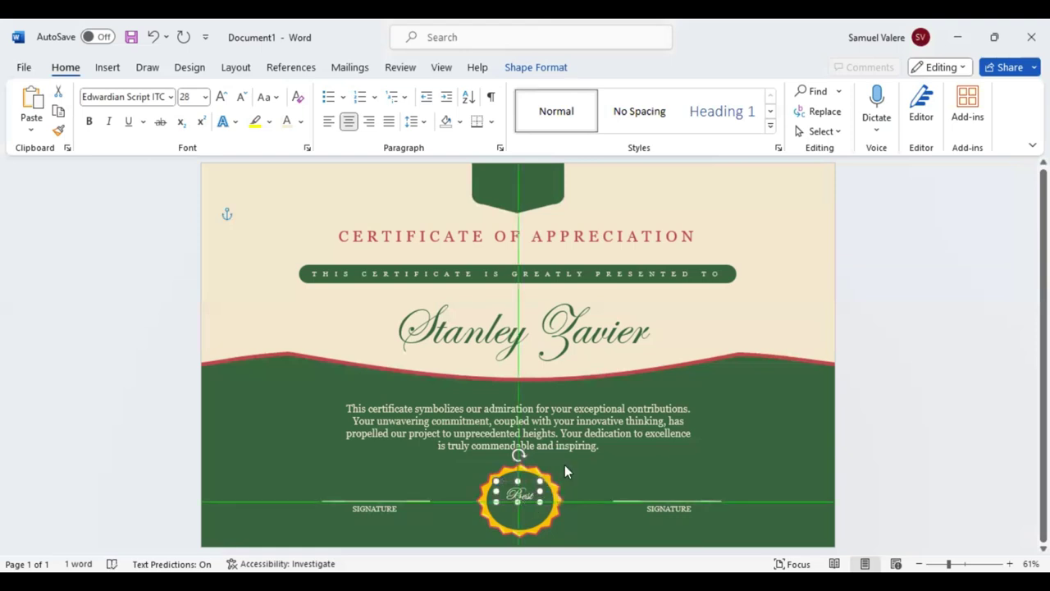
{"action": "left_click", "coordinate": [516, 491]}
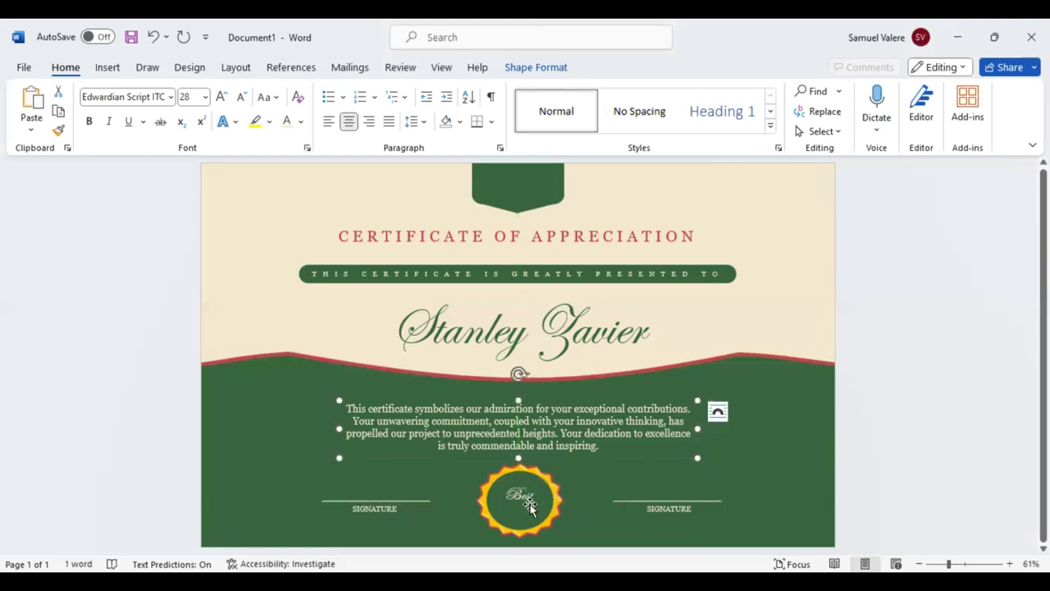
{"action": "left_click", "coordinate": [531, 496]}
{"action": "left_click", "coordinate": [528, 485]}
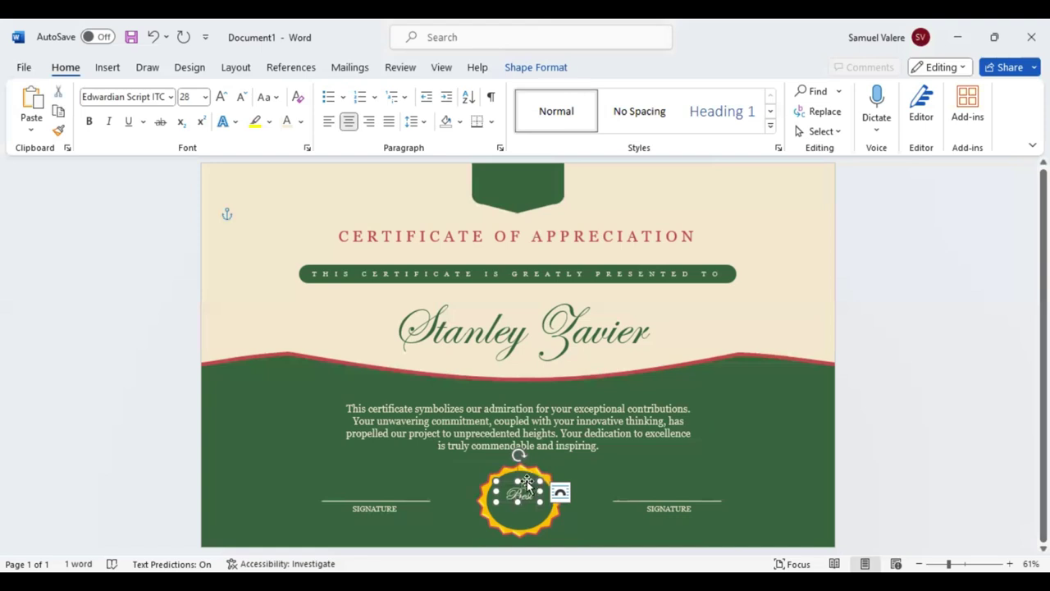
{"action": "left_click_drag", "start_coordinate": [528, 486], "coordinate": [523, 511]}
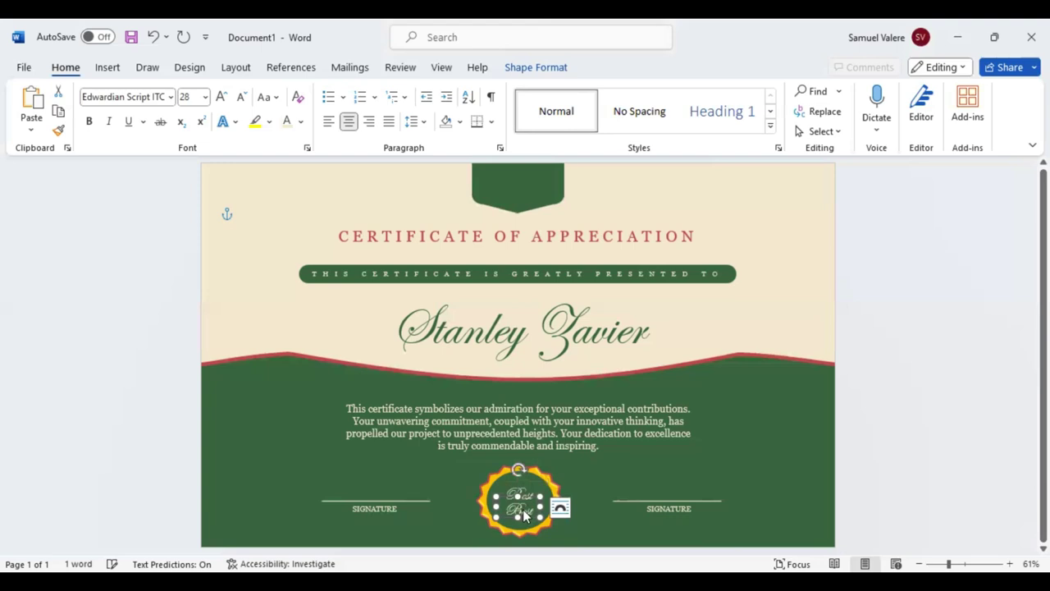
Change the lower copy's word to Arial Black for 'AWARD'
{"action": "right_click", "coordinate": [524, 512]}
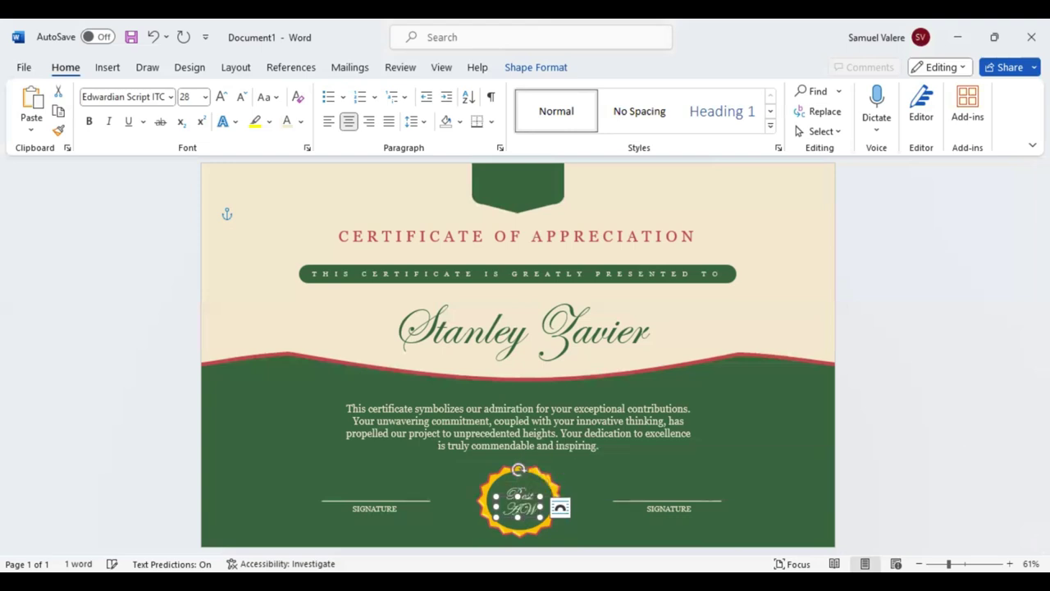
{"action": "left_click", "coordinate": [523, 511]}
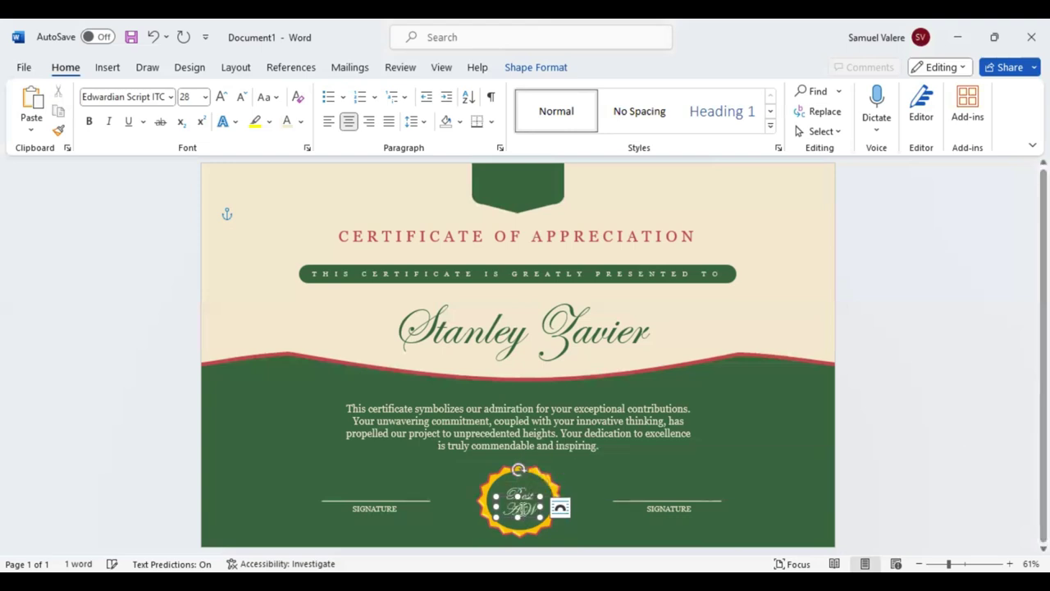
{"action": "double_click", "coordinate": [522, 509]}
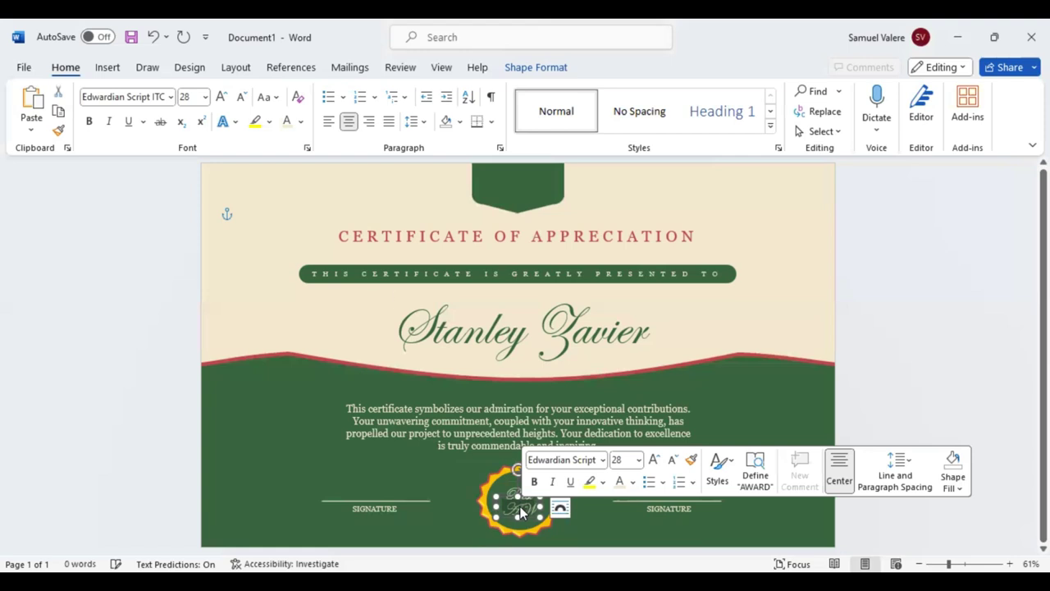
{"action": "left_click", "coordinate": [129, 99]}
{"action": "type", "text": "Arial Blac"}
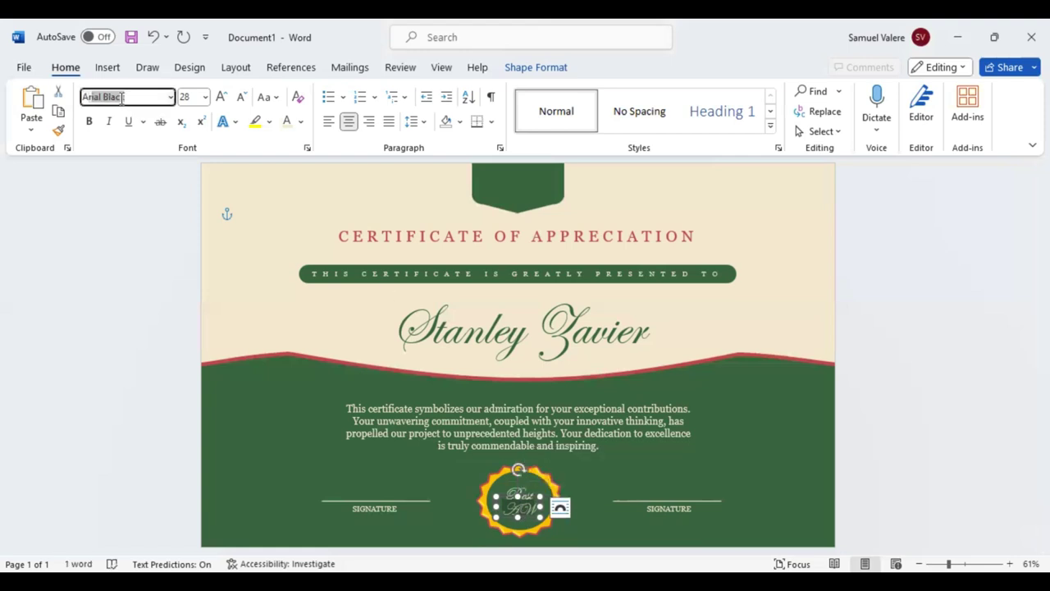
{"action": "key", "text": "Return"}
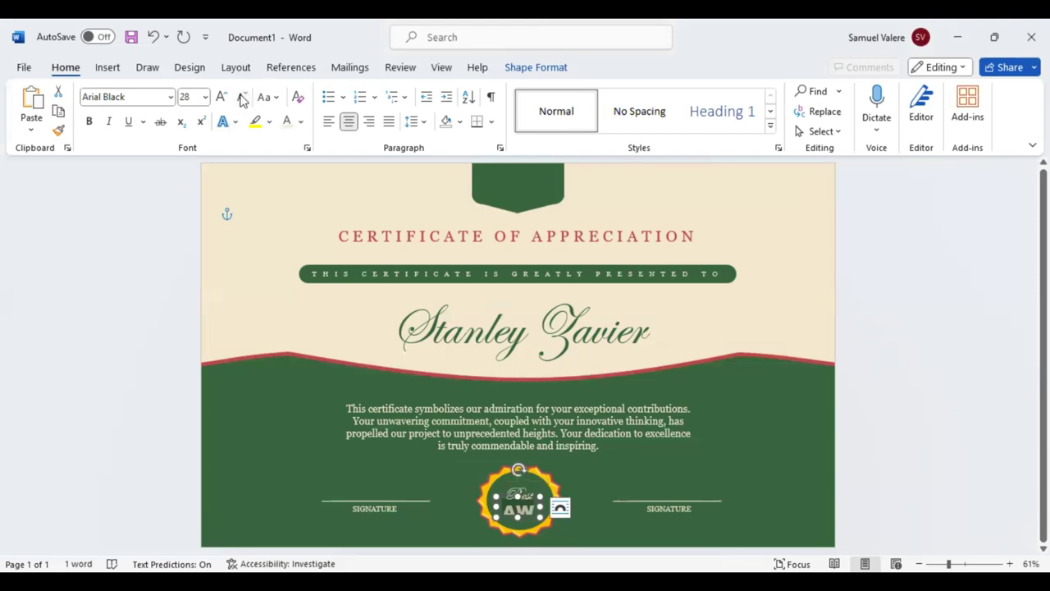
{"action": "double_click", "coordinate": [242, 97]}
Fit 'AWARD' at 22 pt centred in the seal, then begin recolouring 'Best'
{"action": "left_click_drag", "start_coordinate": [542, 508], "coordinate": [576, 508]}
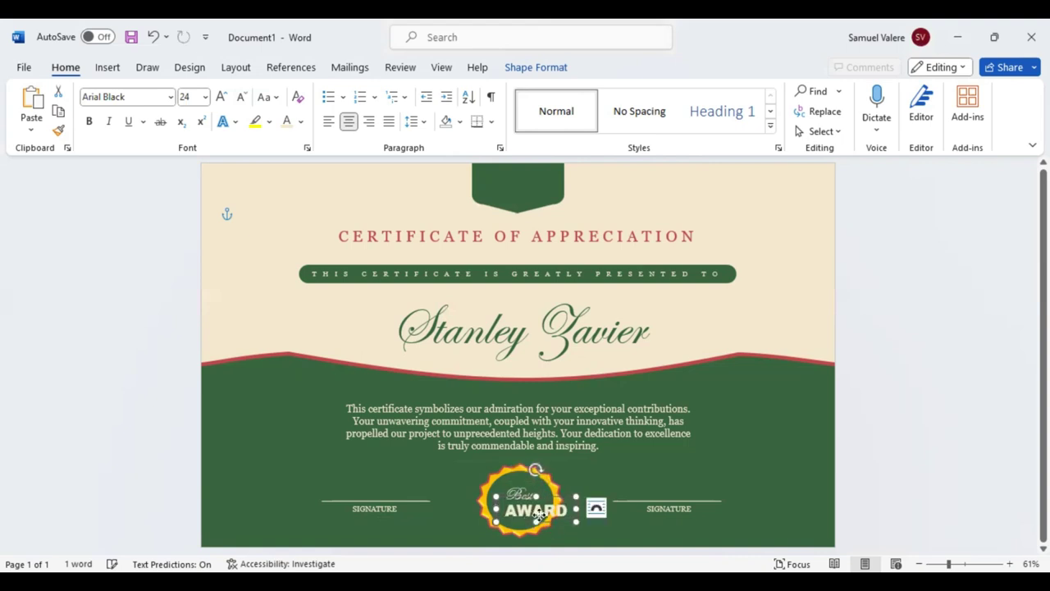
{"action": "left_click_drag", "start_coordinate": [534, 519], "coordinate": [520, 517]}
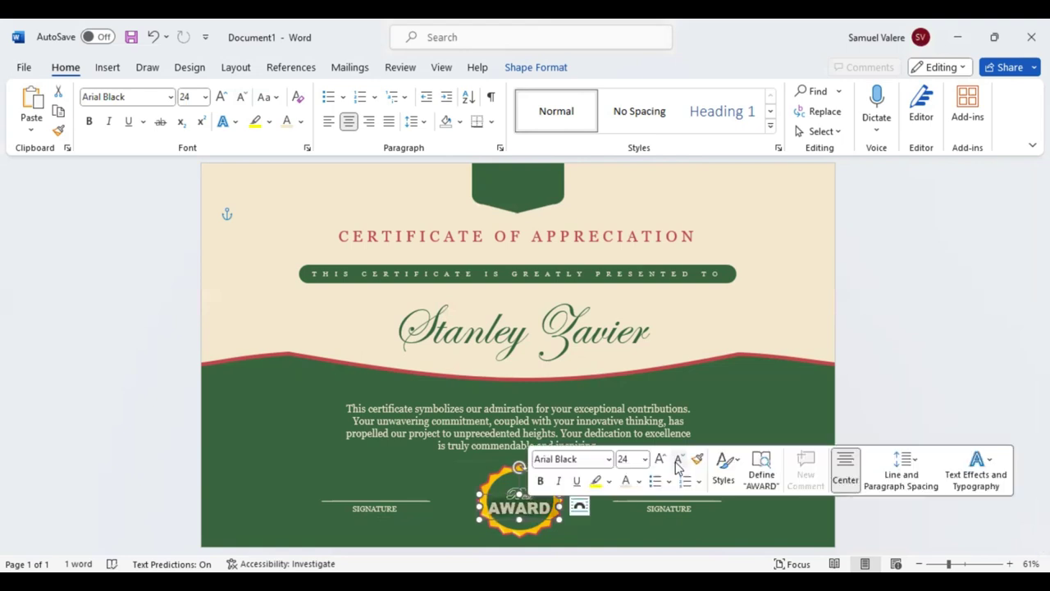
{"action": "left_click", "coordinate": [677, 464]}
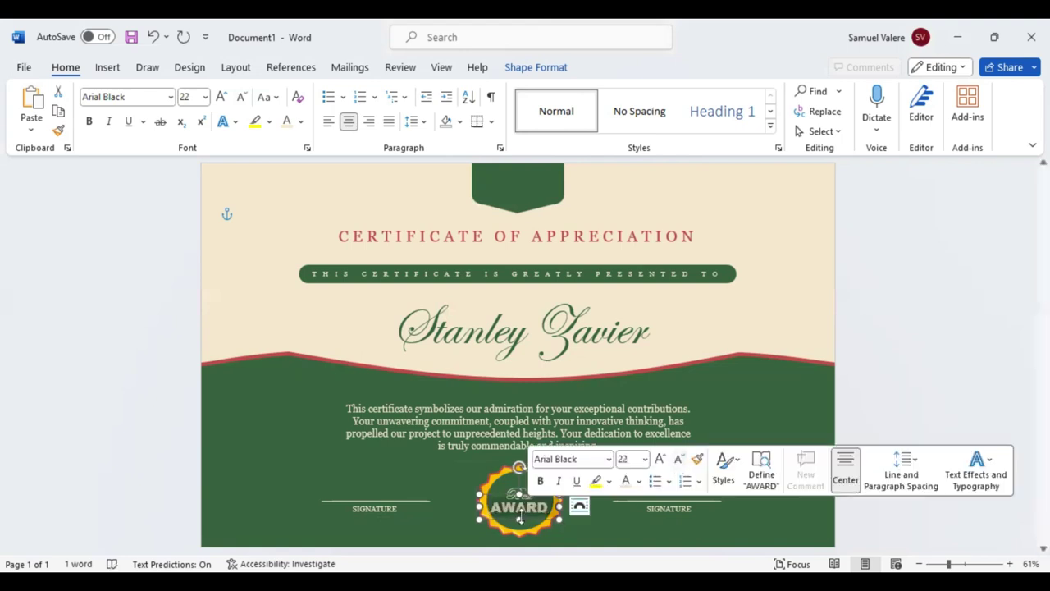
{"action": "left_click", "coordinate": [528, 521]}
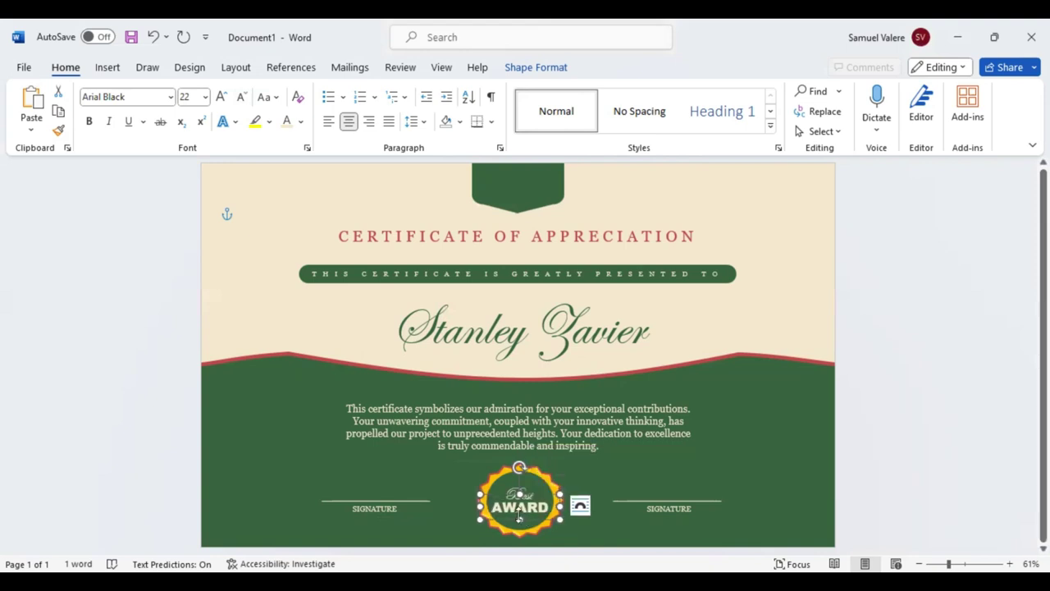
{"action": "left_click_drag", "start_coordinate": [518, 515], "coordinate": [520, 507]}
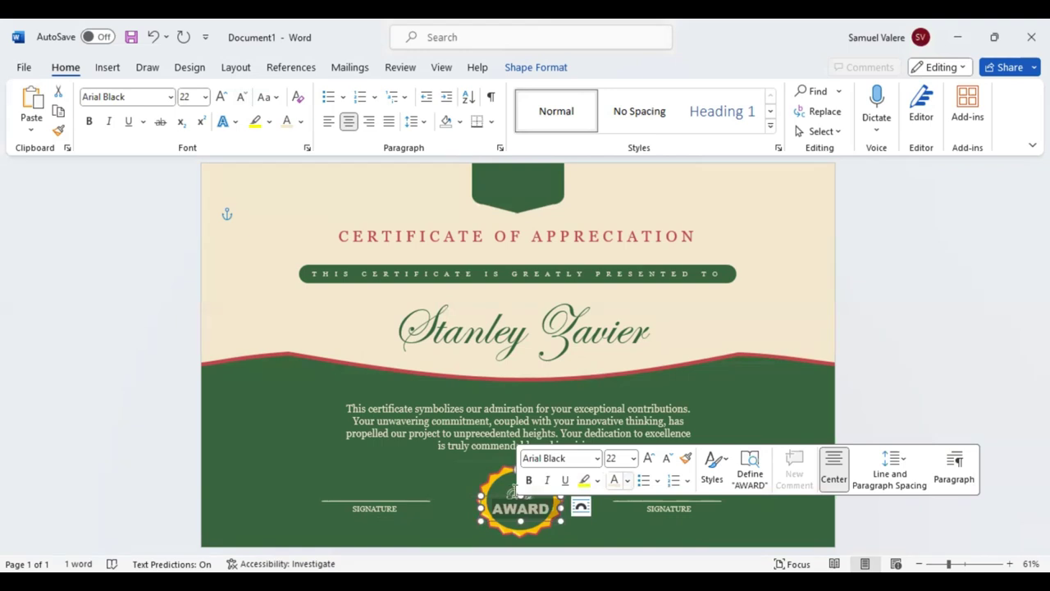
{"action": "left_click", "coordinate": [517, 492]}
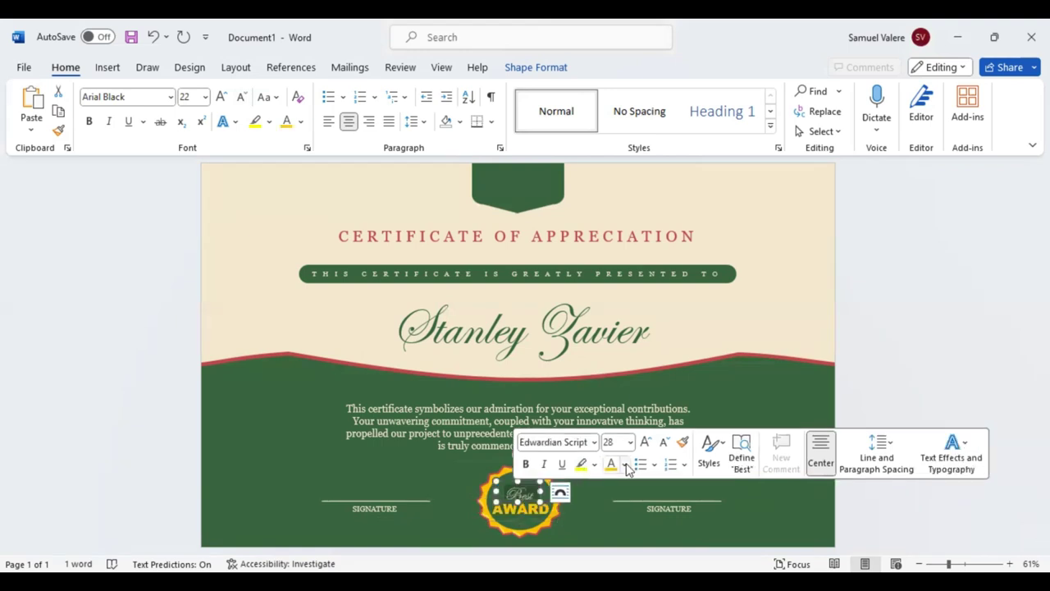
{"action": "left_click", "coordinate": [625, 464]}
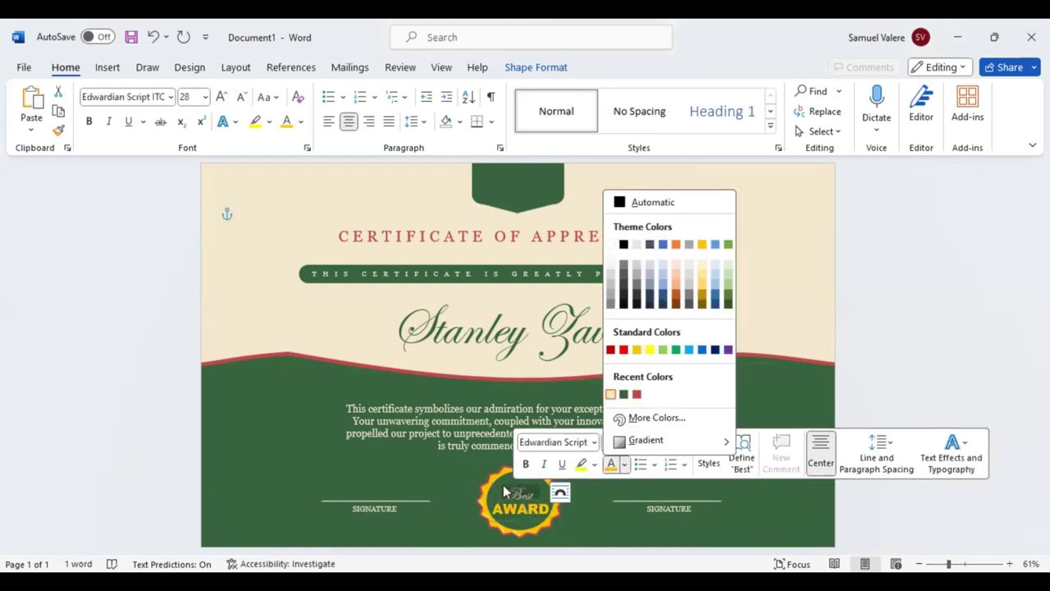